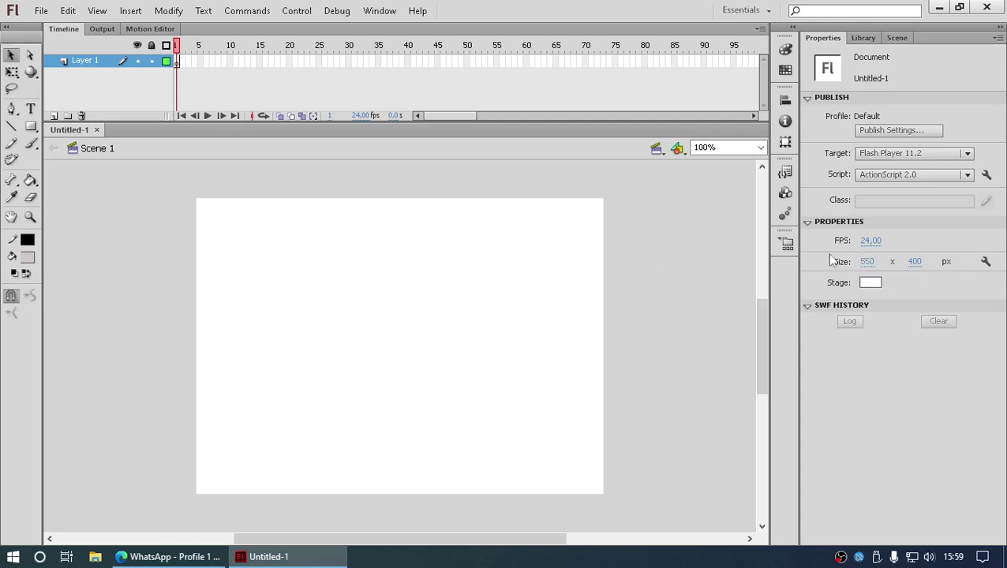
Set the document's stage size to 1280 x 720 px
{"action": "left_click", "coordinate": [867, 262]}
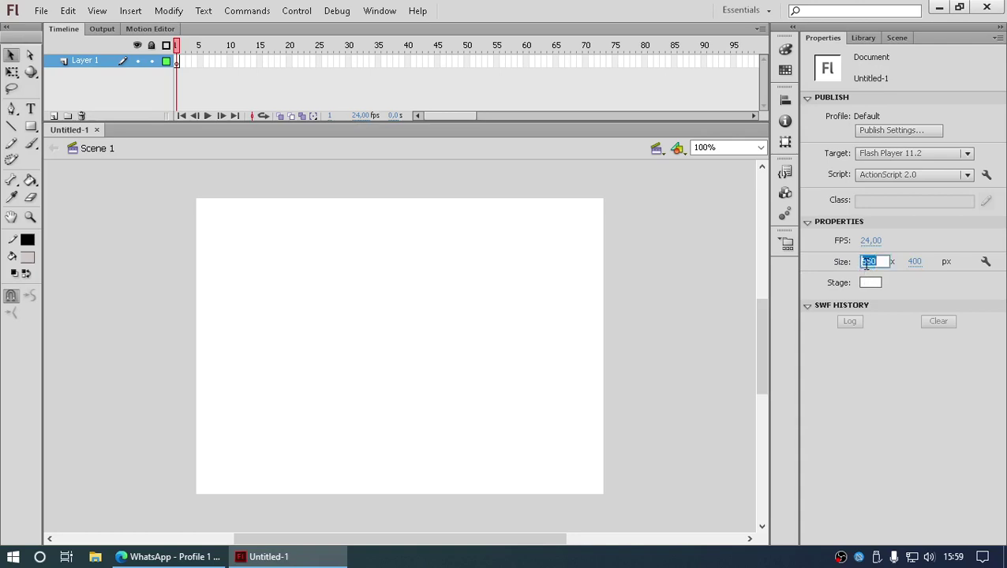
{"action": "type", "text": "1280"}
{"action": "left_click", "coordinate": [913, 262]}
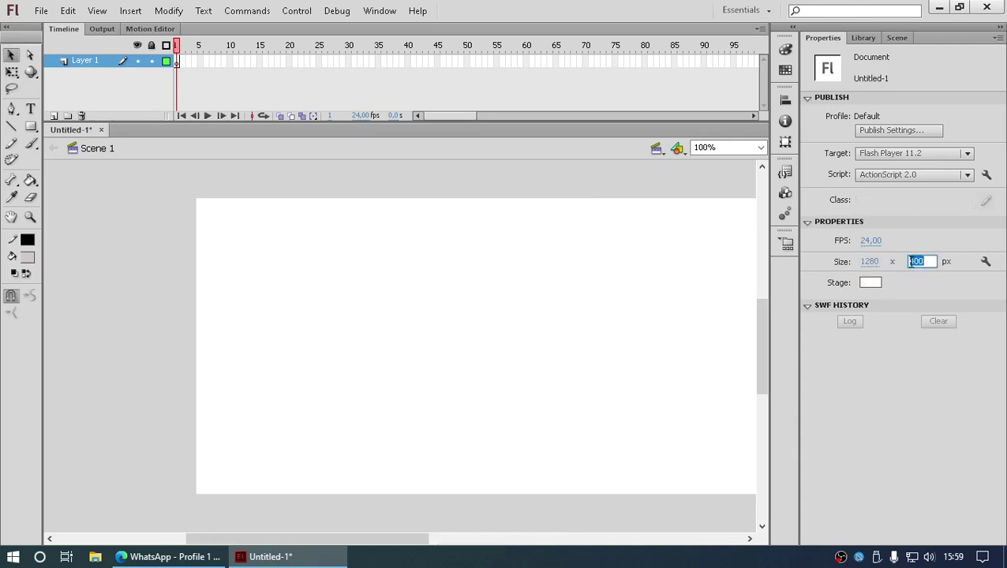
{"action": "type", "text": "720"}
{"action": "left_click", "coordinate": [654, 337]}
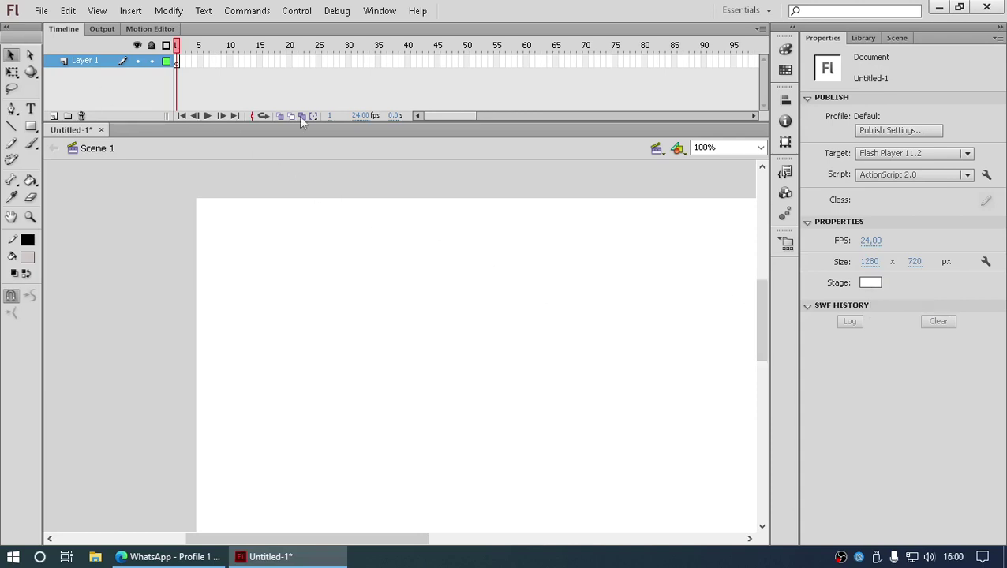
Test the empty movie in the preview player and close the preview
{"action": "left_click", "coordinate": [761, 149]}
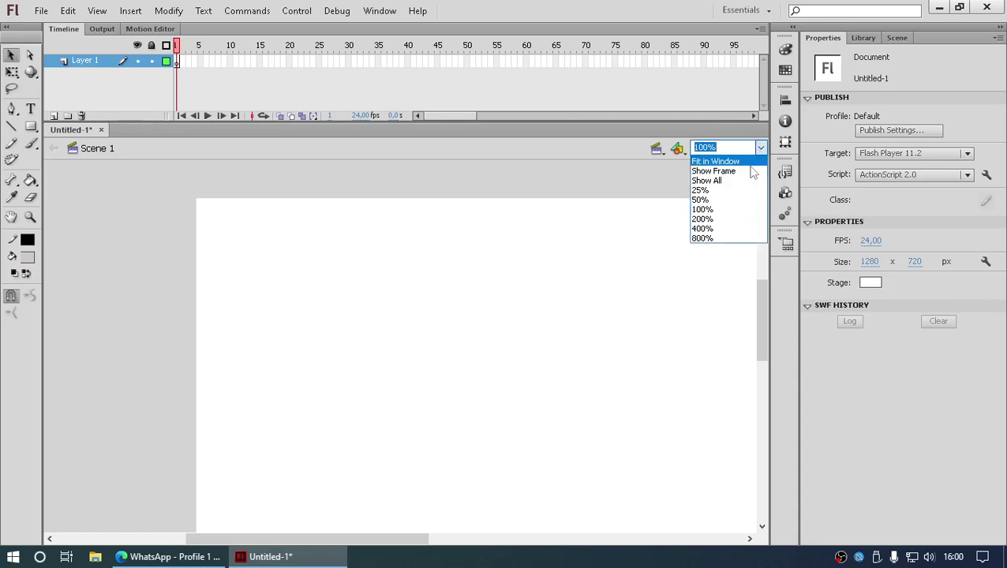
{"action": "left_click", "coordinate": [744, 166]}
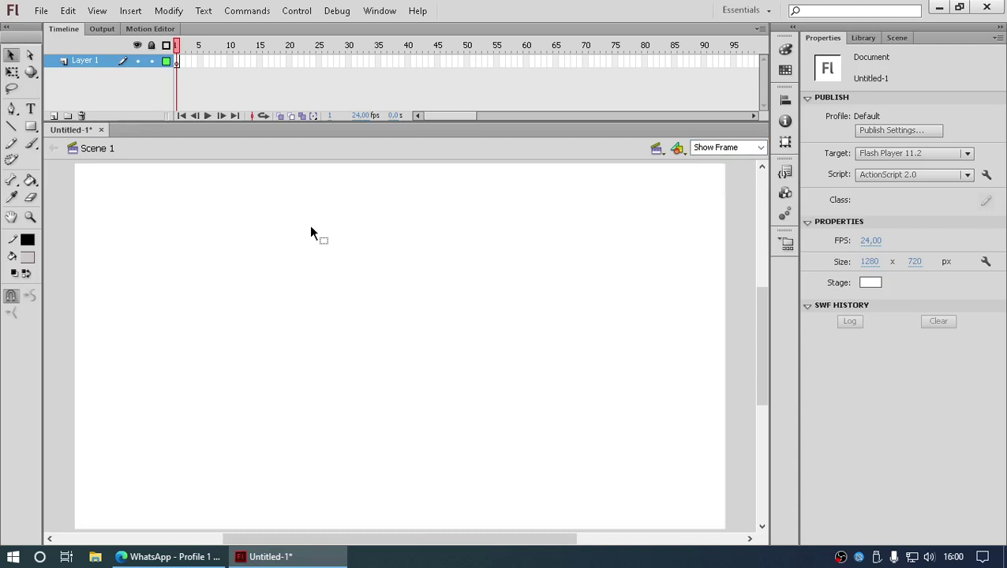
{"action": "key", "text": "ctrl+Return"}
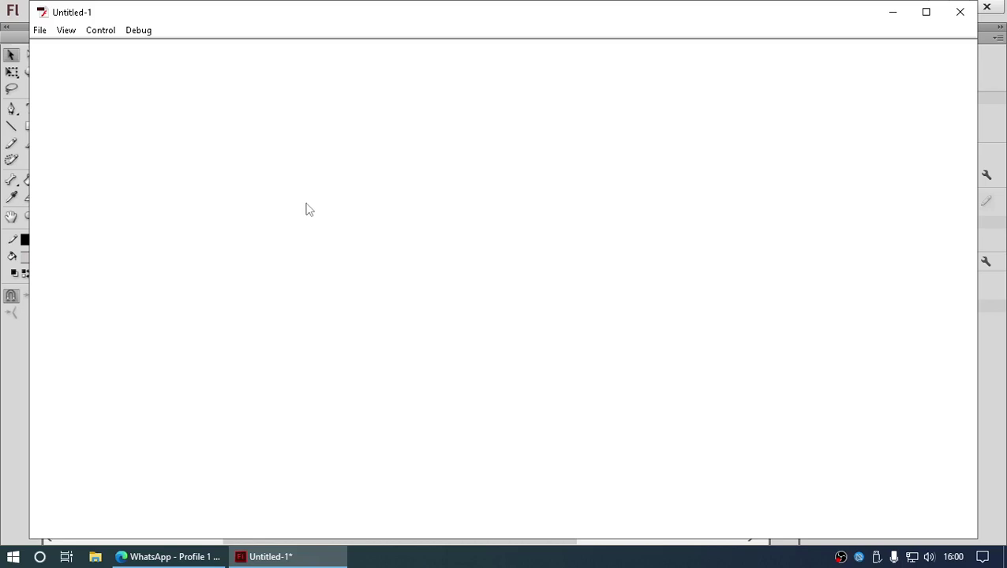
{"action": "left_click", "coordinate": [958, 14]}
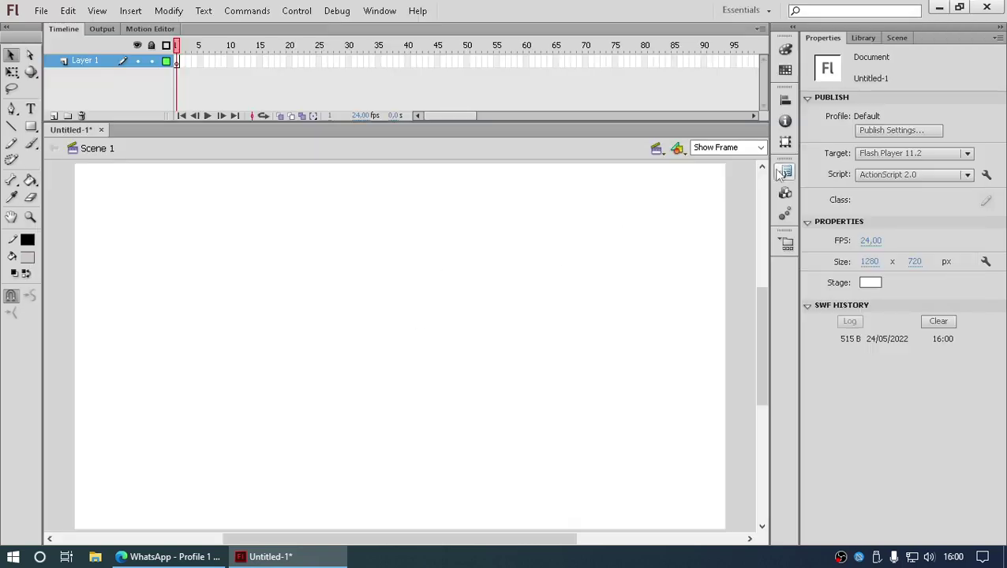
Rename Layer 1 as background
{"action": "left_click", "coordinate": [761, 148]}
{"action": "left_click", "coordinate": [752, 174]}
{"action": "double_click", "coordinate": [97, 63]}
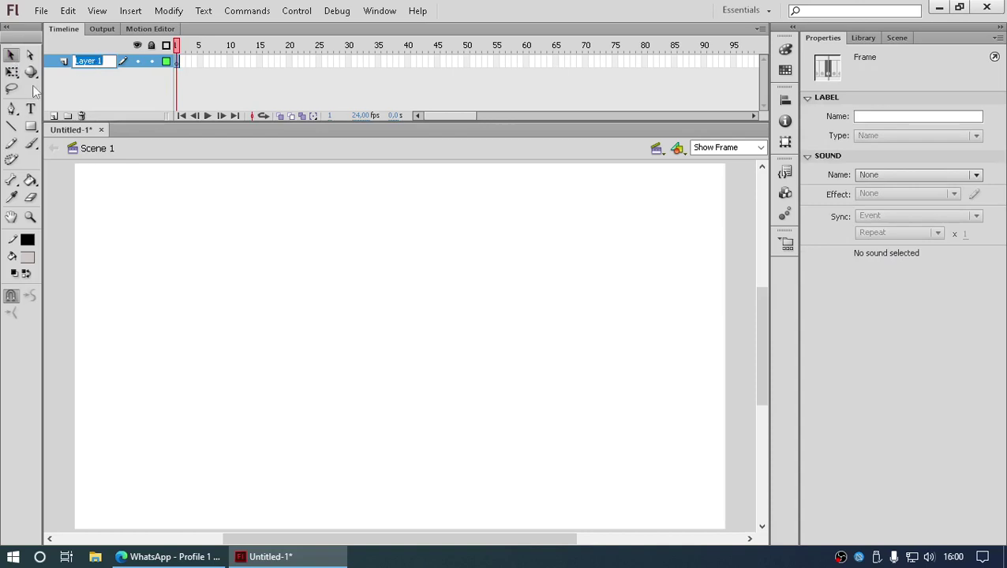
{"action": "type", "text": "background"}
{"action": "left_click", "coordinate": [179, 226]}
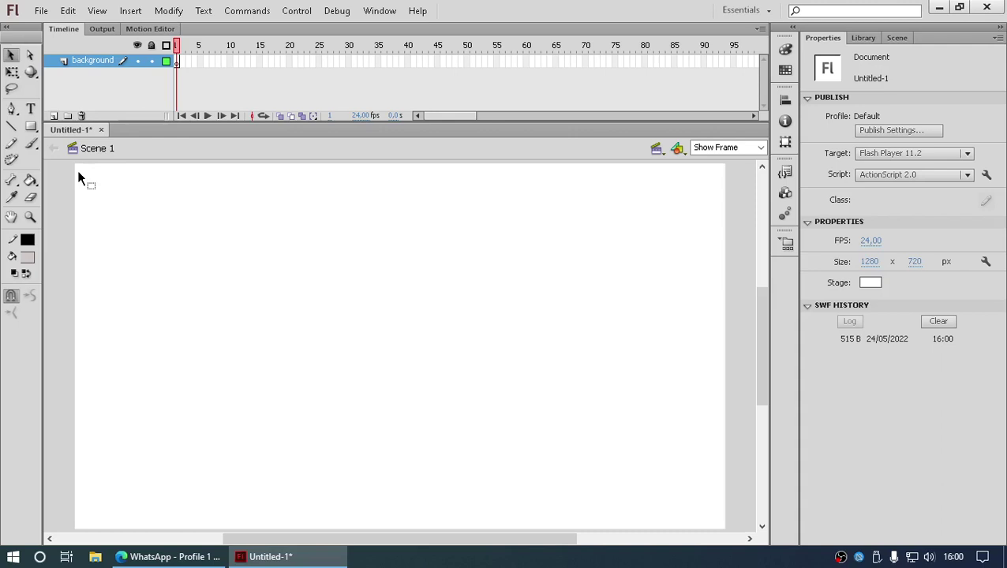
Draw a rectangle with black fill and stroke, about 1290 x 726 px, covering the whole stage on the background layer
{"action": "left_click", "coordinate": [34, 128]}
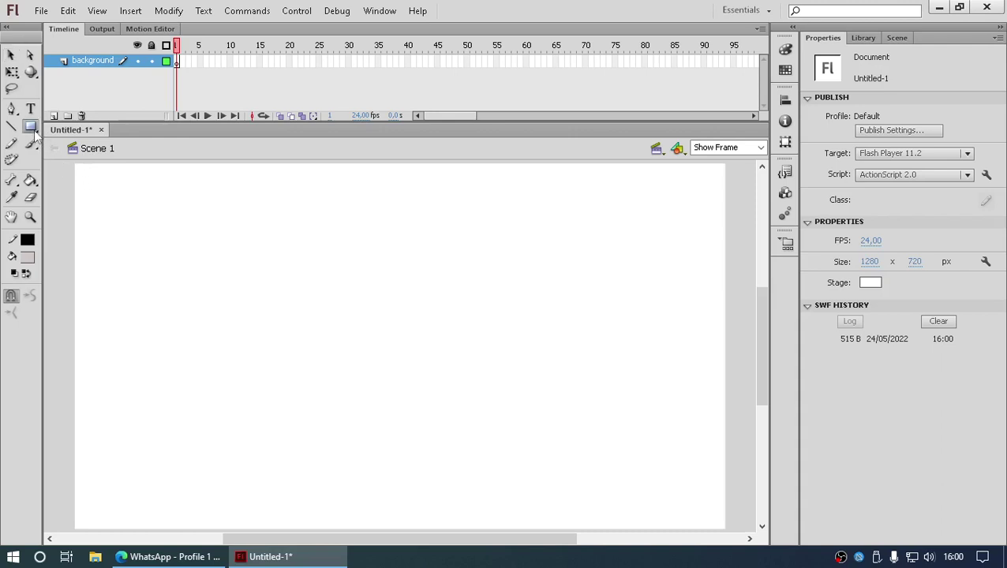
{"action": "left_click", "coordinate": [78, 127]}
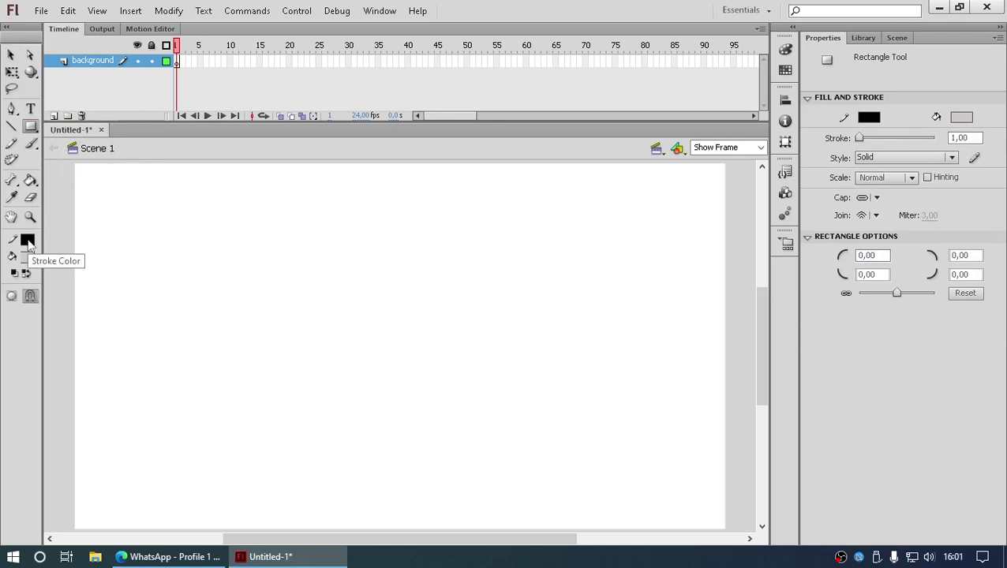
{"action": "left_click", "coordinate": [29, 255]}
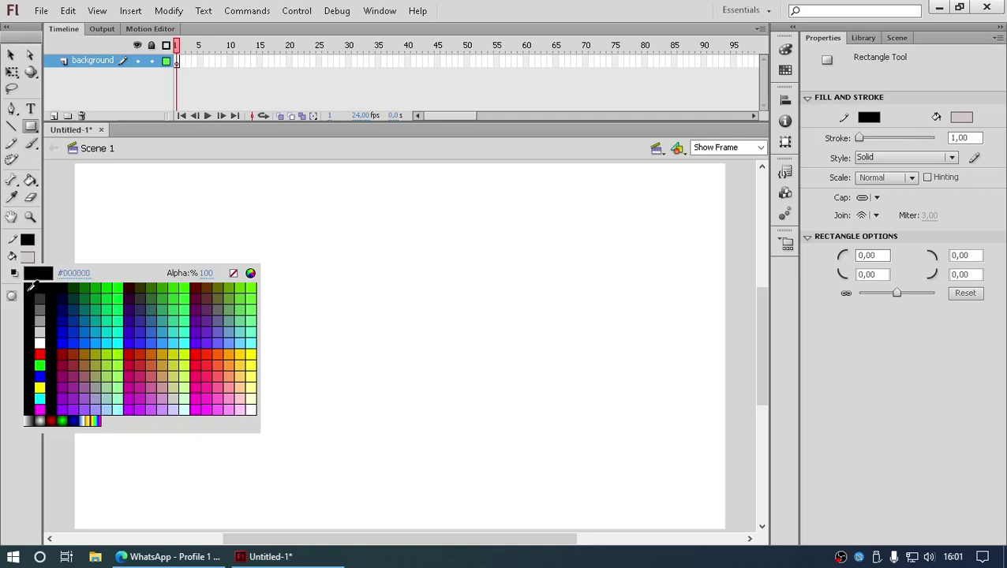
{"action": "left_click", "coordinate": [31, 287]}
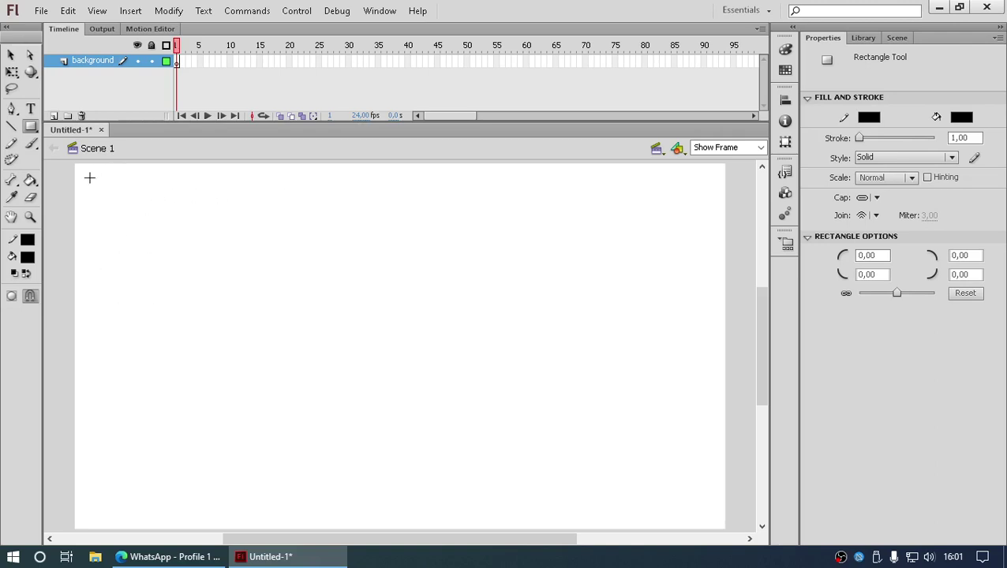
{"action": "left_click", "coordinate": [759, 147]}
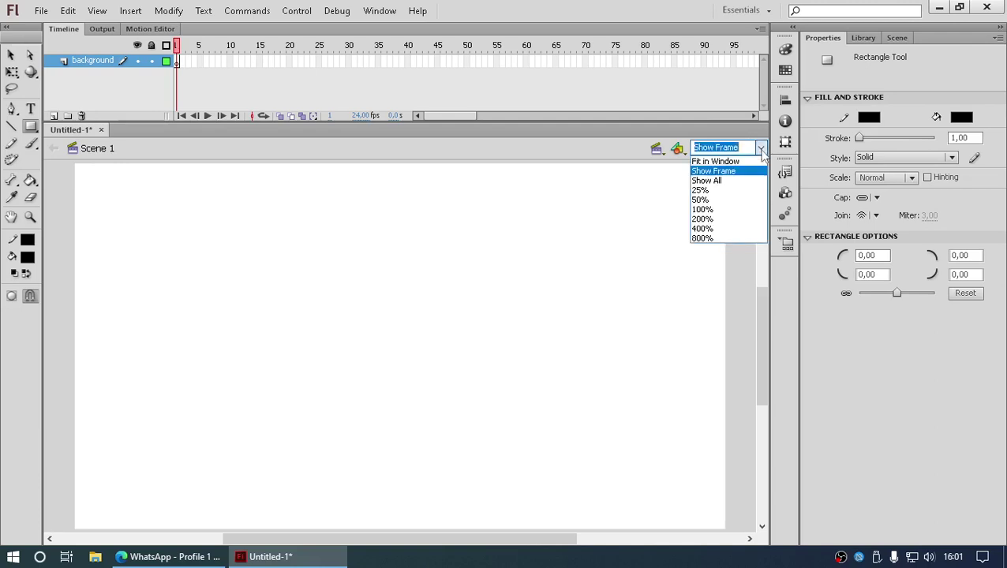
{"action": "left_click", "coordinate": [712, 199]}
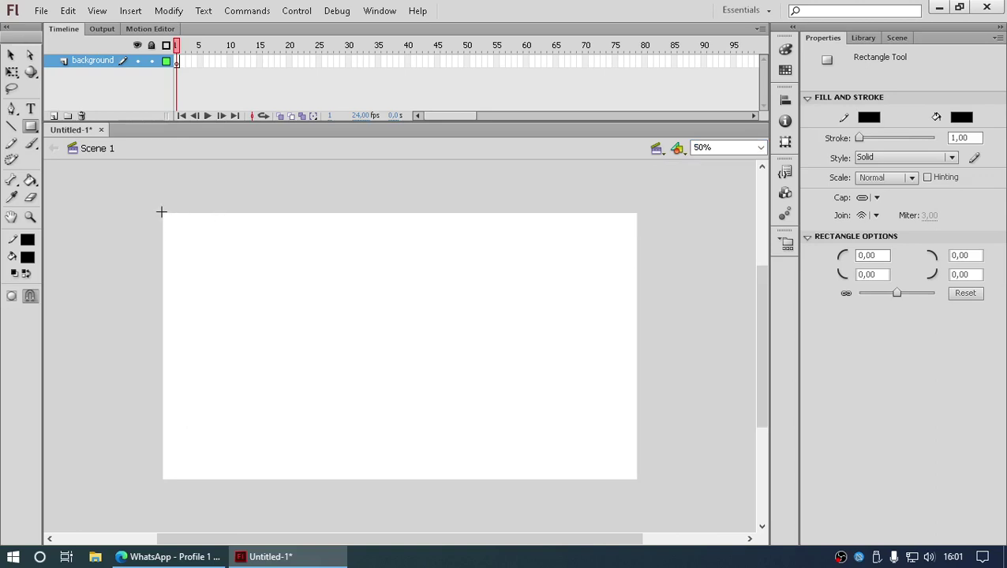
{"action": "left_click_drag", "start_coordinate": [162, 211], "coordinate": [639, 480]}
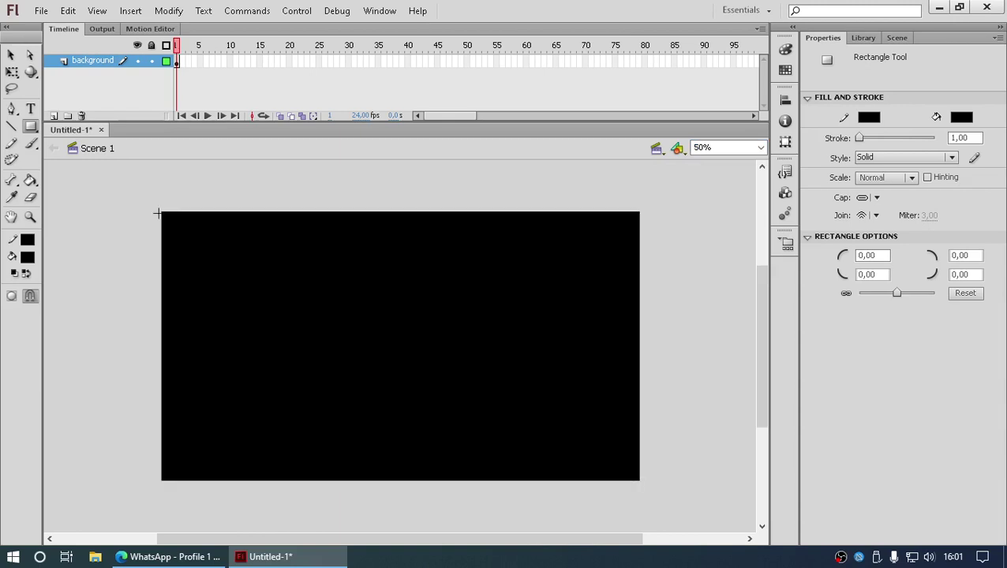
Convert the whole black rectangle to a Movie Clip symbol named "mc background"
{"action": "left_click", "coordinate": [11, 54]}
{"action": "left_click", "coordinate": [269, 256]}
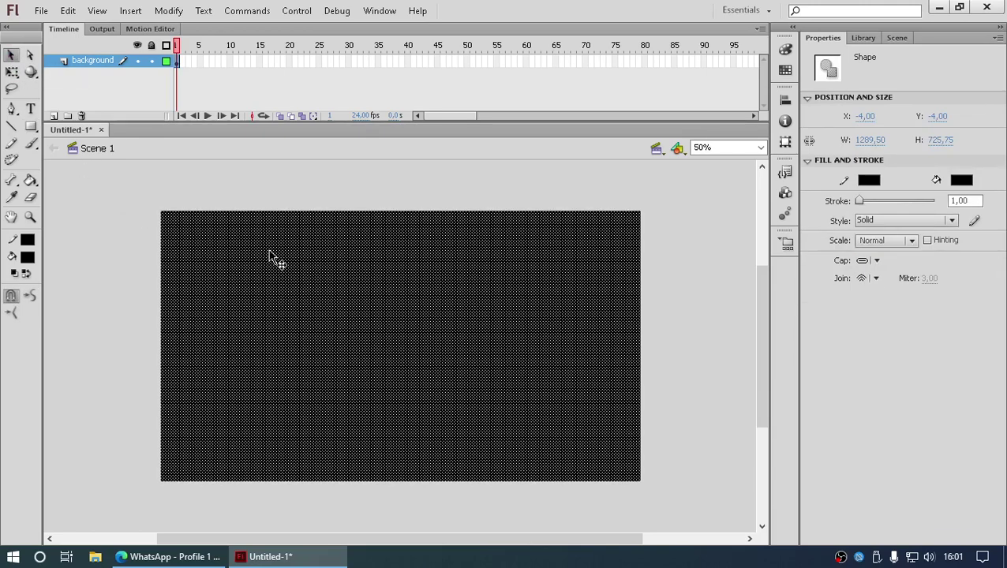
{"action": "right_click", "coordinate": [297, 286]}
{"action": "mouse_move", "coordinate": [354, 500]}
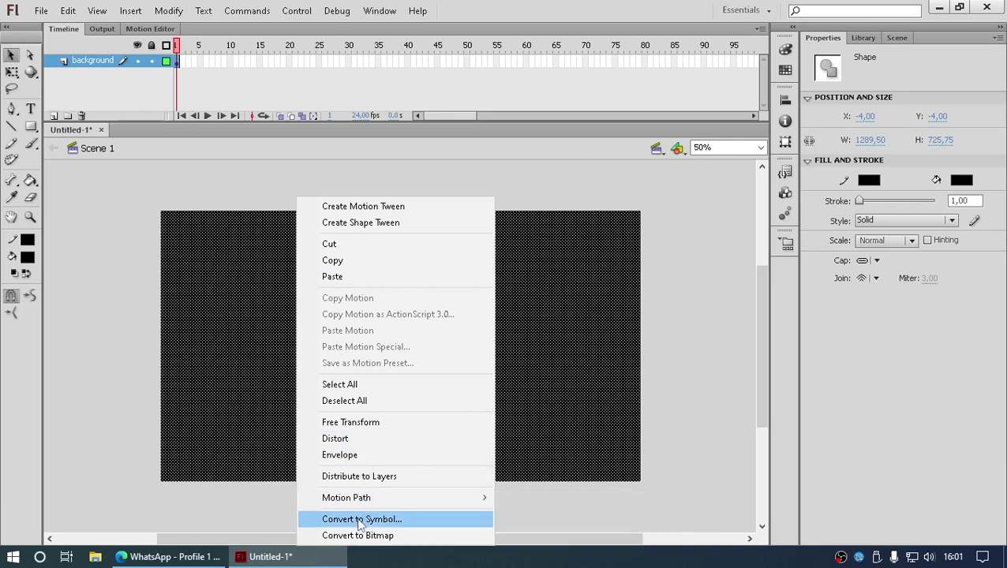
{"action": "left_click", "coordinate": [361, 519]}
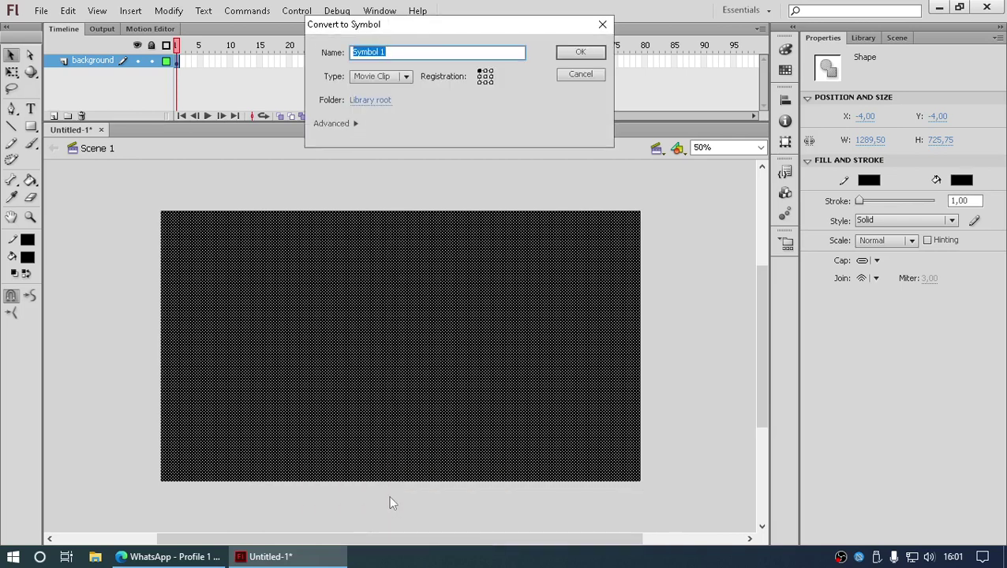
{"action": "type", "text": "mc background"}
{"action": "key", "text": "Return"}
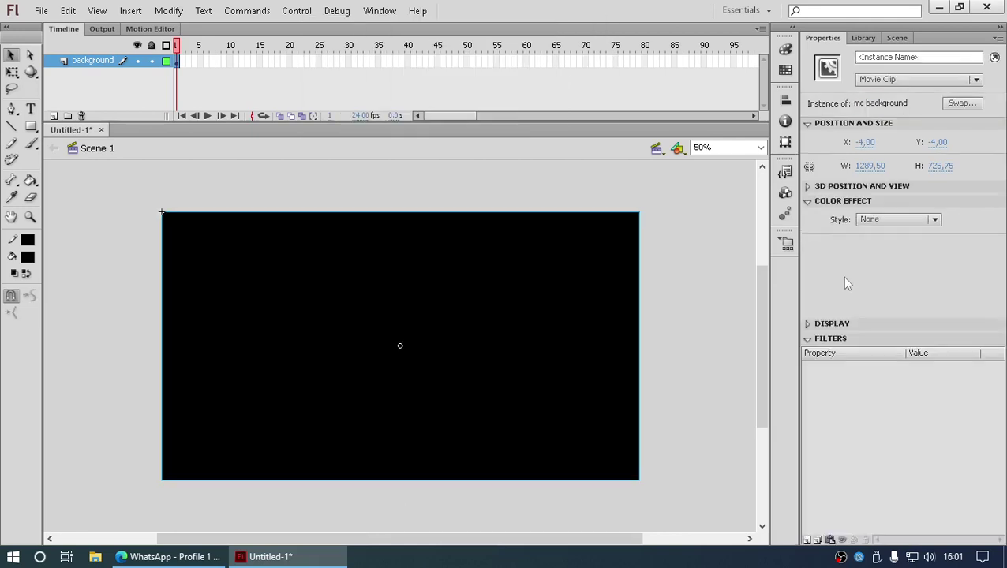
Create a library folder named movieClip and move the mc background symbol into it
{"action": "left_click", "coordinate": [863, 38]}
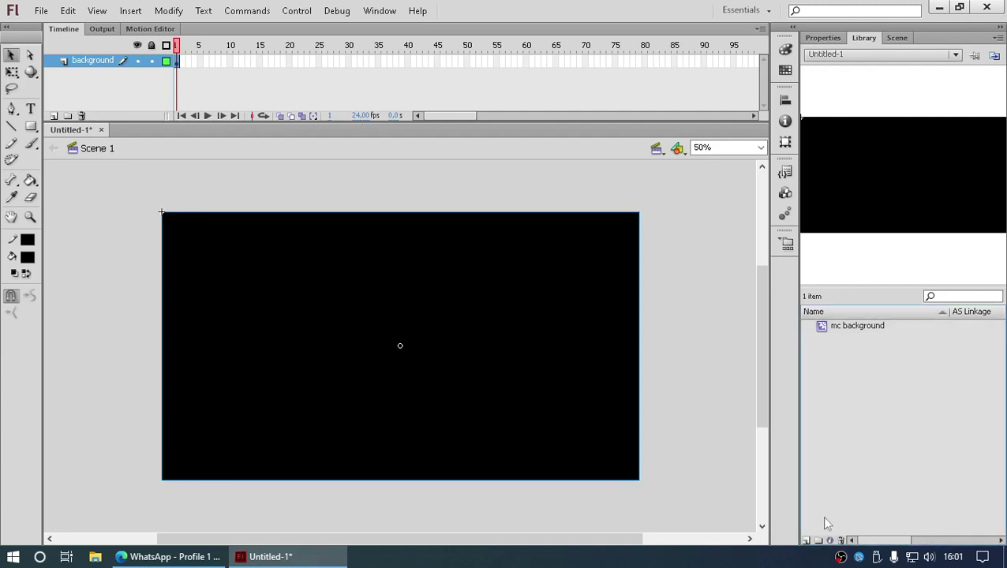
{"action": "left_click", "coordinate": [818, 541]}
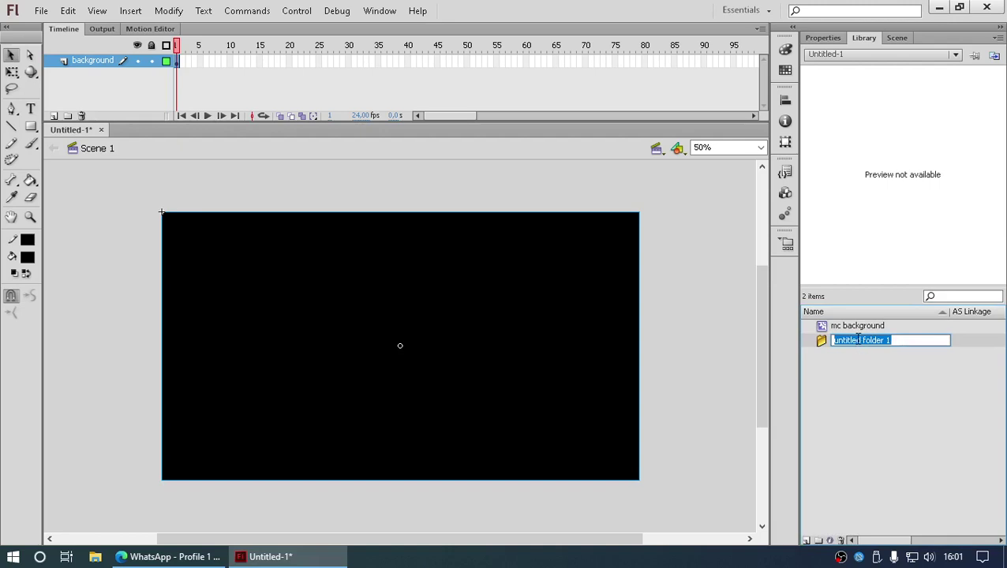
{"action": "type", "text": "mo"}
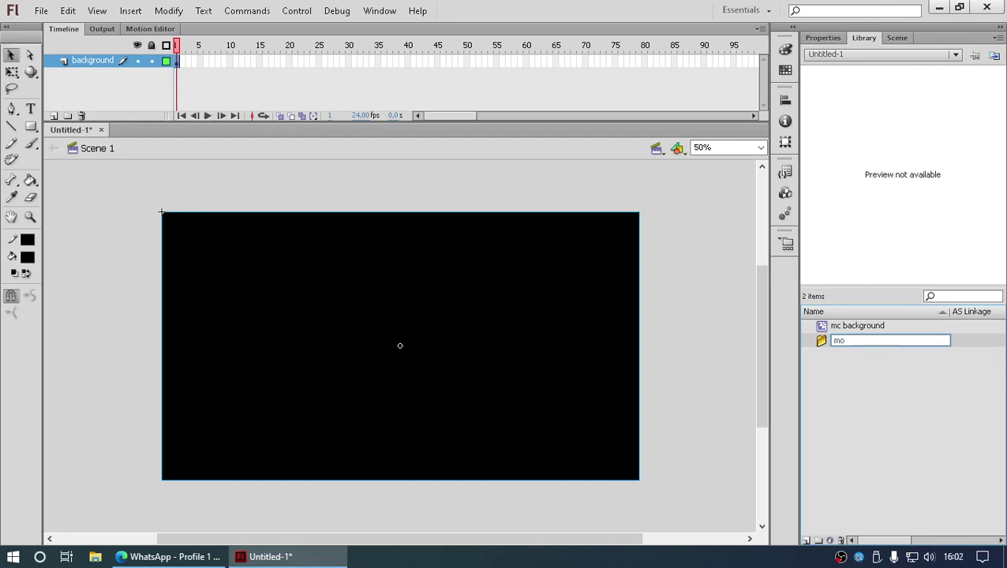
{"action": "type", "text": "vieClip"}
{"action": "key", "text": "Return"}
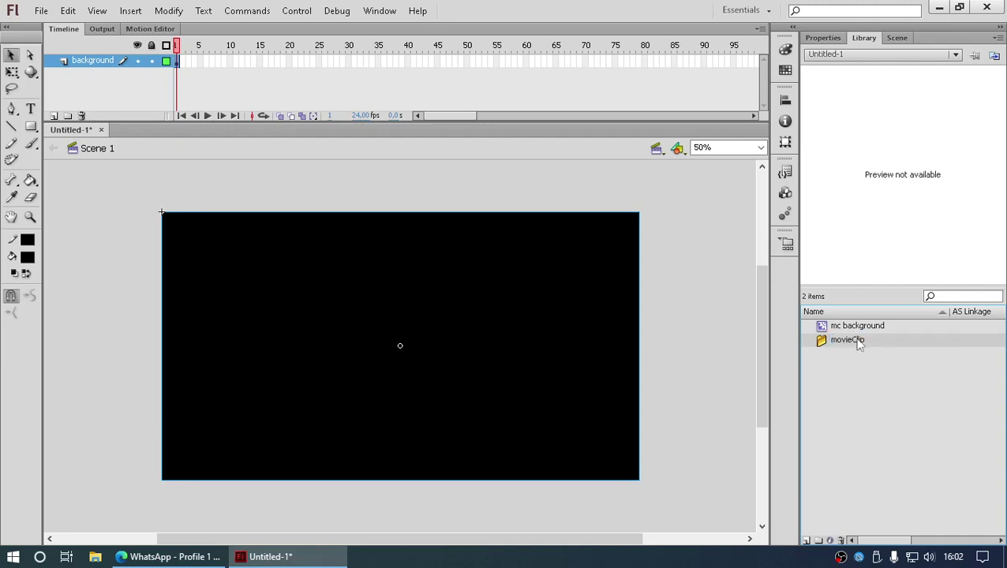
{"action": "left_click_drag", "start_coordinate": [849, 326], "coordinate": [861, 338]}
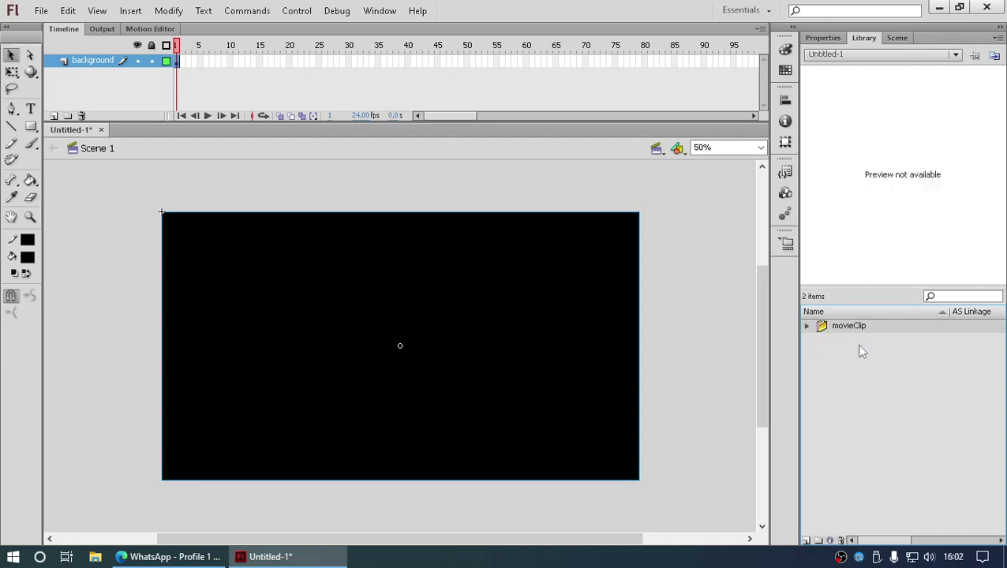
{"action": "left_click", "coordinate": [806, 325]}
{"action": "left_click", "coordinate": [857, 340]}
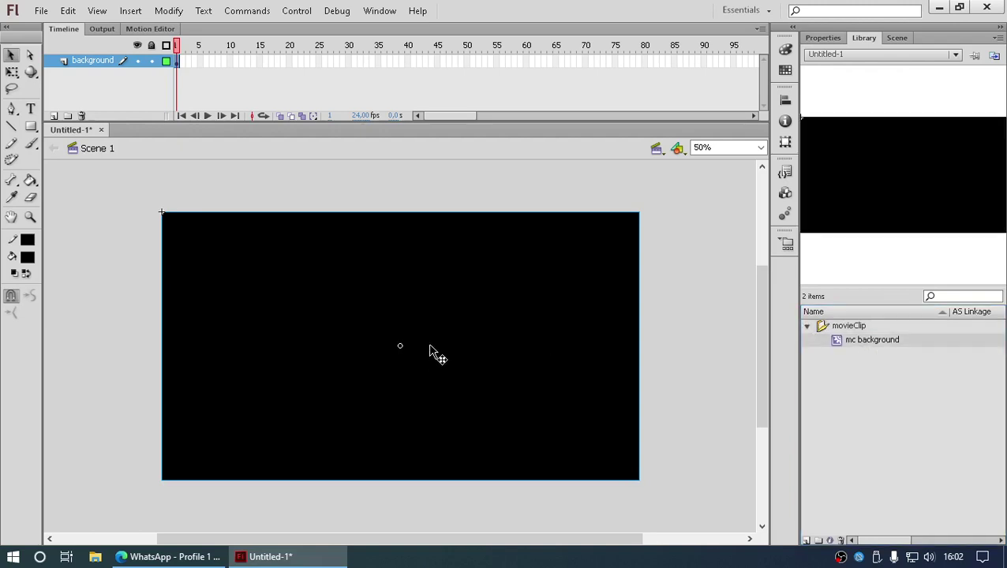
Delete the black background instance from the stage and place a new mc background instance from the library over the stage
{"action": "key", "text": "Delete"}
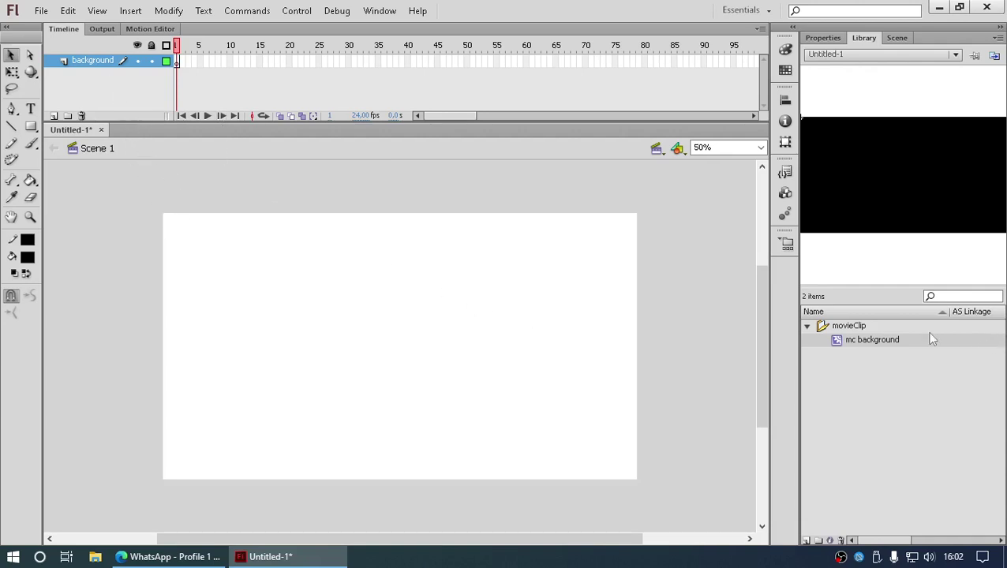
{"action": "left_click_drag", "start_coordinate": [884, 340], "coordinate": [458, 387]}
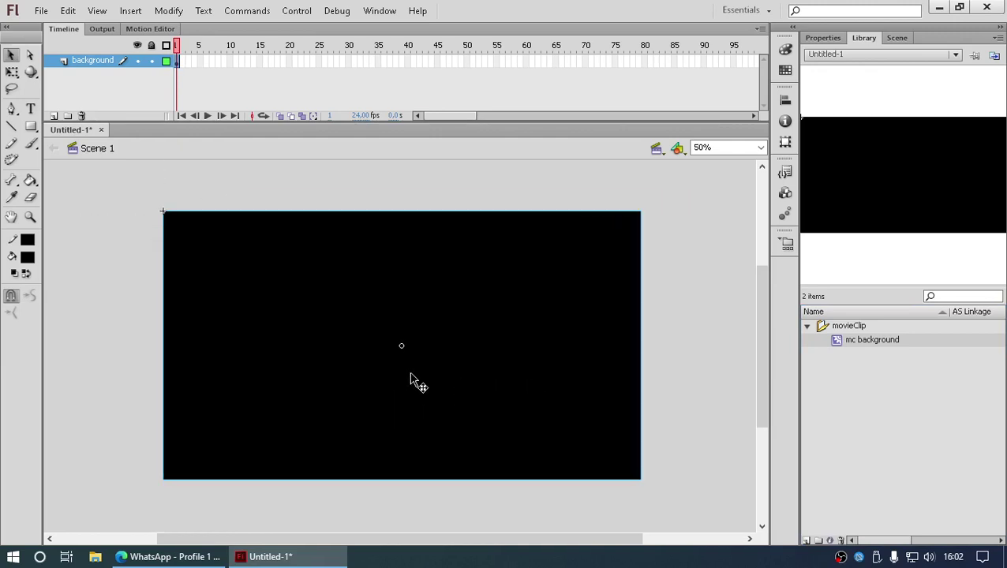
{"action": "left_click", "coordinate": [119, 313]}
Test the movie with the black background, view the preview maximized, then restore and close it
{"action": "key", "text": "ctrl+Return"}
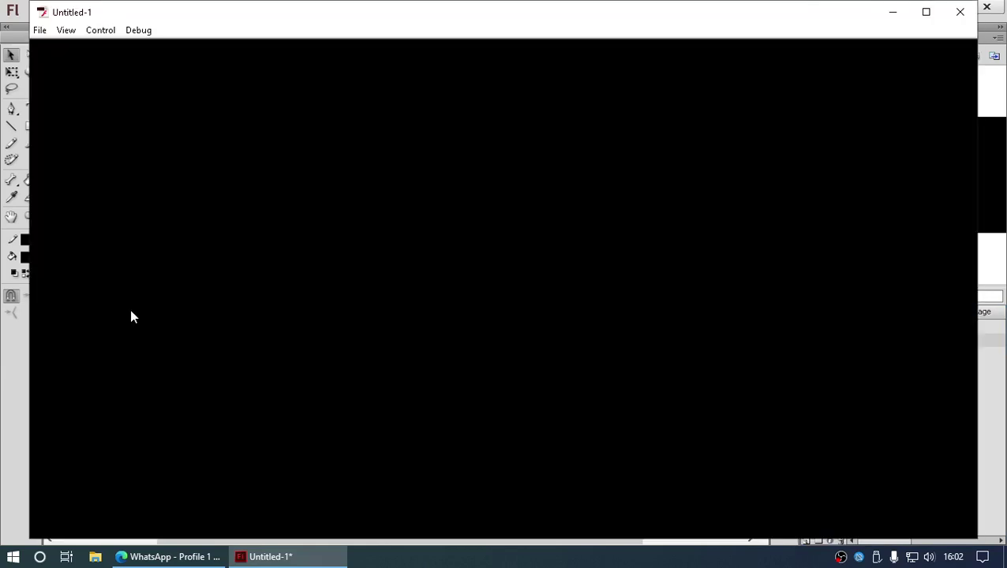
{"action": "left_click", "coordinate": [925, 12]}
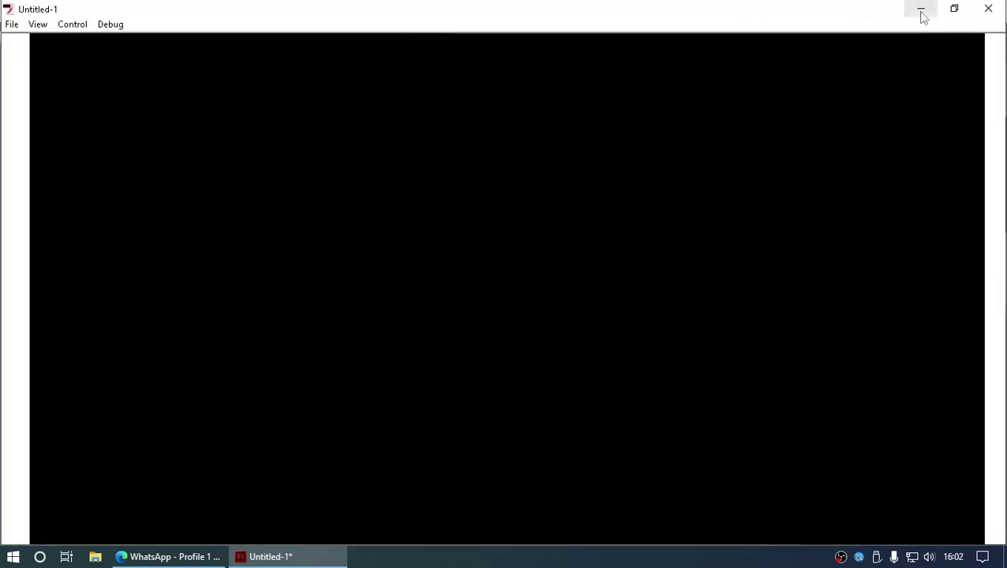
{"action": "left_click", "coordinate": [957, 12]}
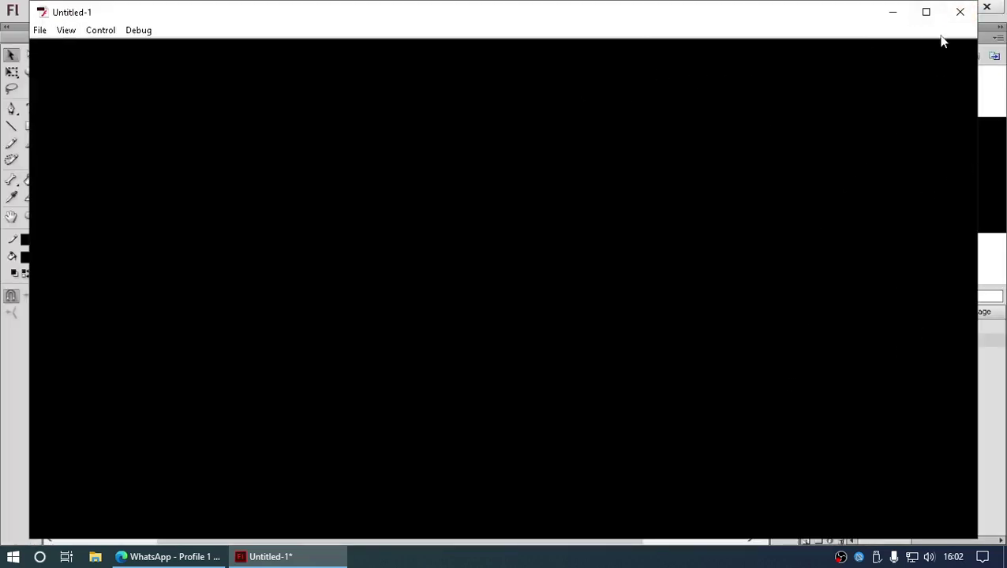
{"action": "left_click", "coordinate": [959, 12]}
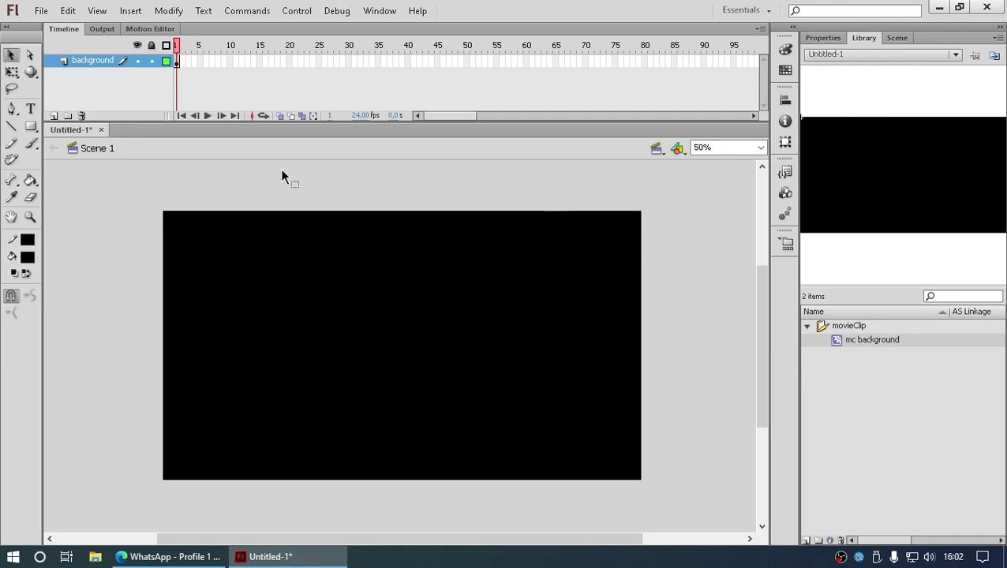
Lock the background layer and add a new layer named logo above it
{"action": "left_click", "coordinate": [152, 61]}
{"action": "left_click", "coordinate": [54, 117]}
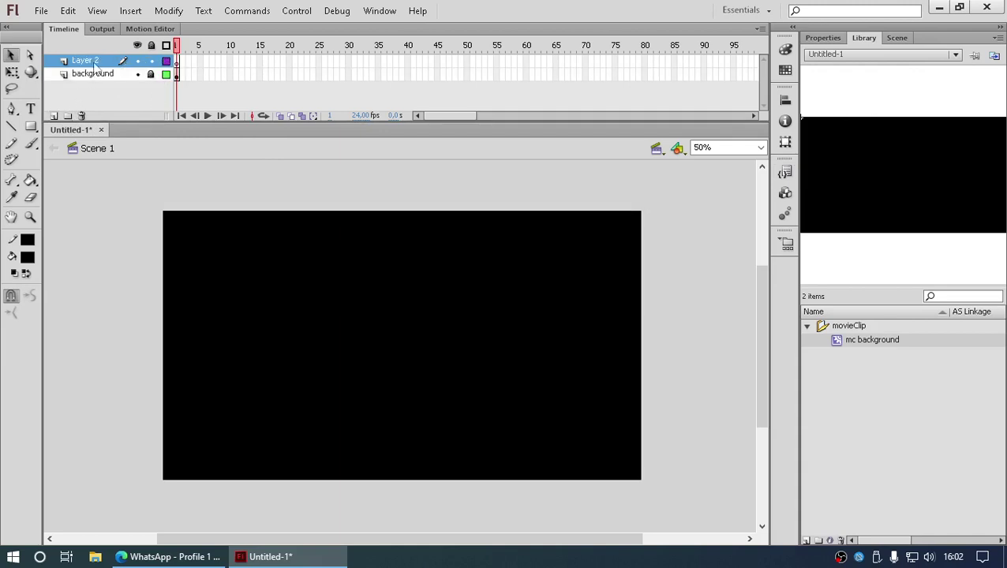
{"action": "double_click", "coordinate": [95, 61]}
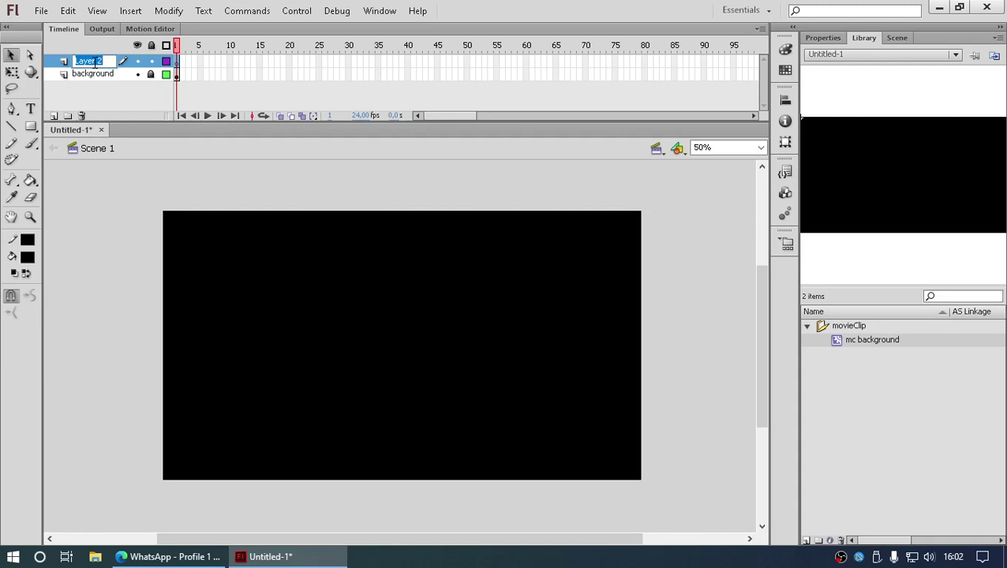
{"action": "type", "text": "logo"}
{"action": "key", "text": "Return"}
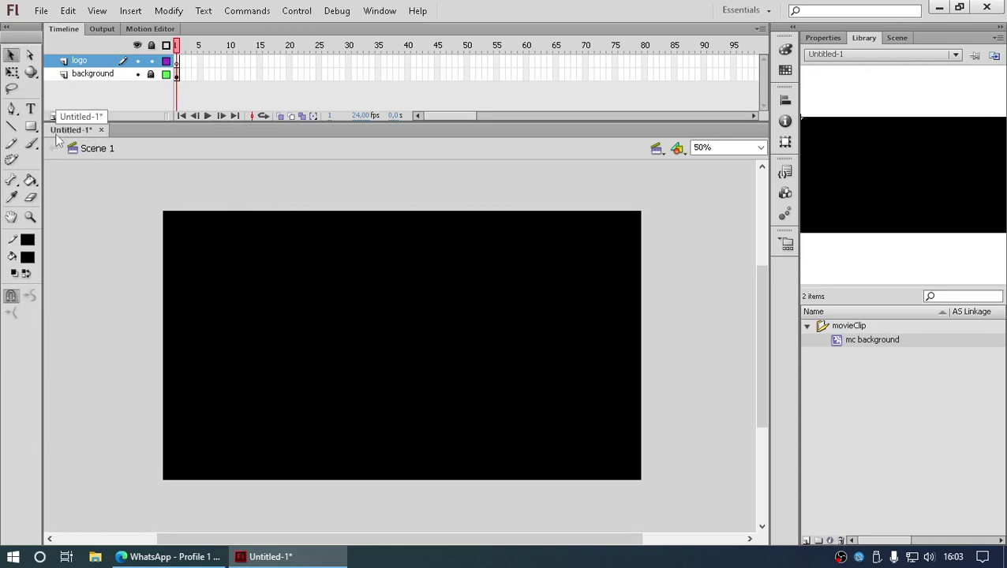
Draw a circle with the Oval tool on the logo layer, in the left half of the stage
{"action": "left_click", "coordinate": [31, 126]}
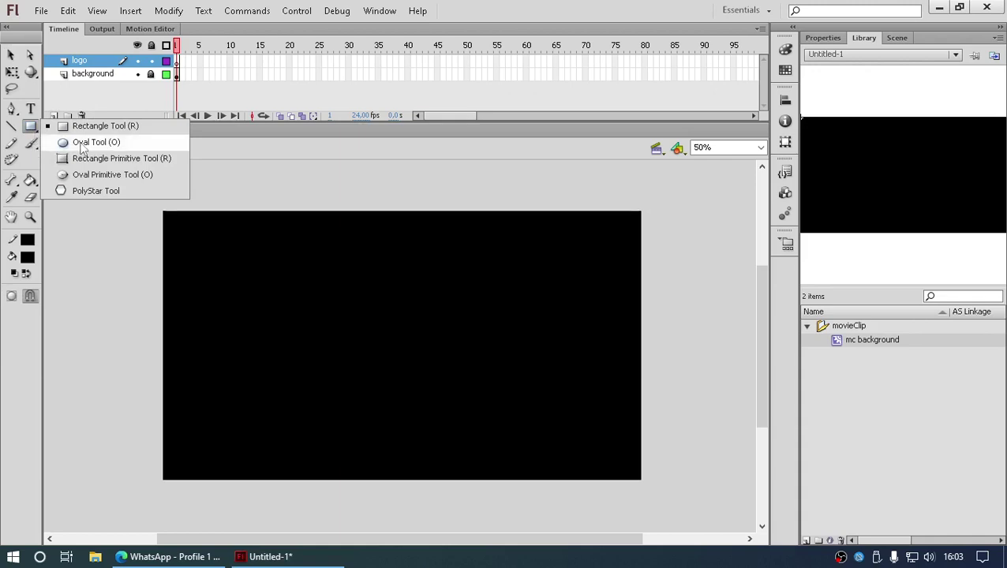
{"action": "left_click", "coordinate": [81, 146]}
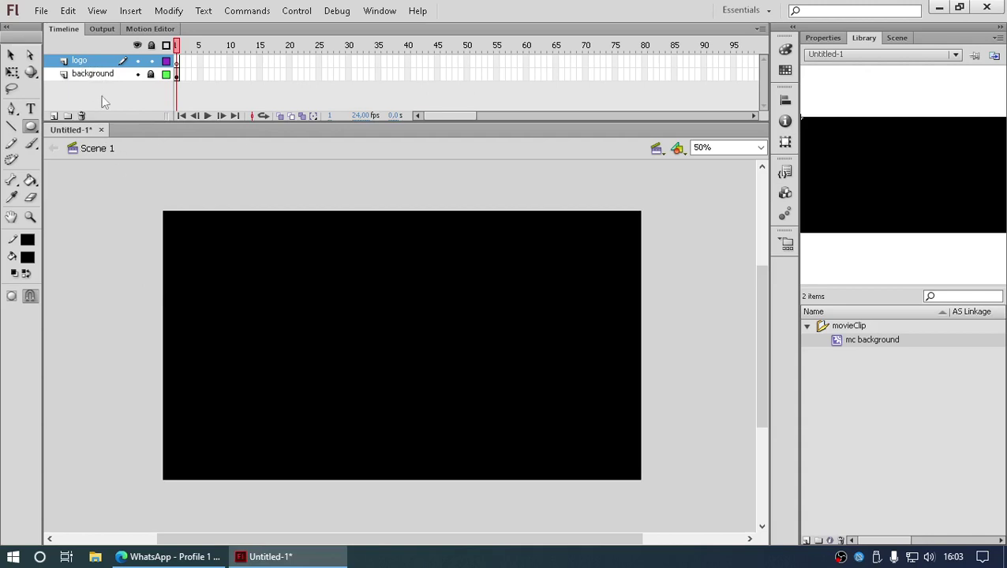
{"action": "left_click_drag", "start_coordinate": [251, 280], "coordinate": [347, 375]}
Select the circle on the logo layer and give it a bright green fill and a red stroke
{"action": "left_click", "coordinate": [11, 55]}
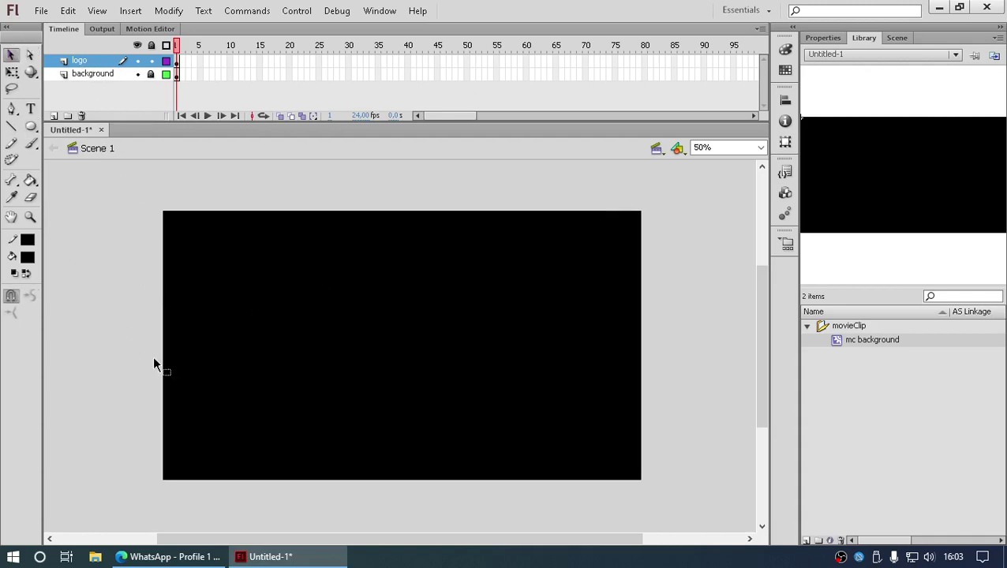
{"action": "left_click", "coordinate": [106, 63]}
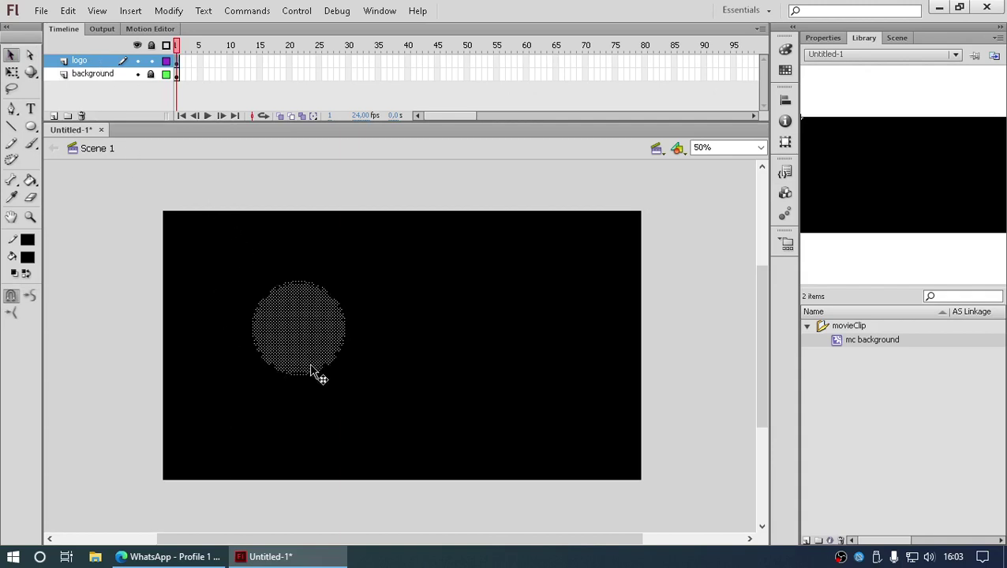
{"action": "left_click", "coordinate": [25, 260]}
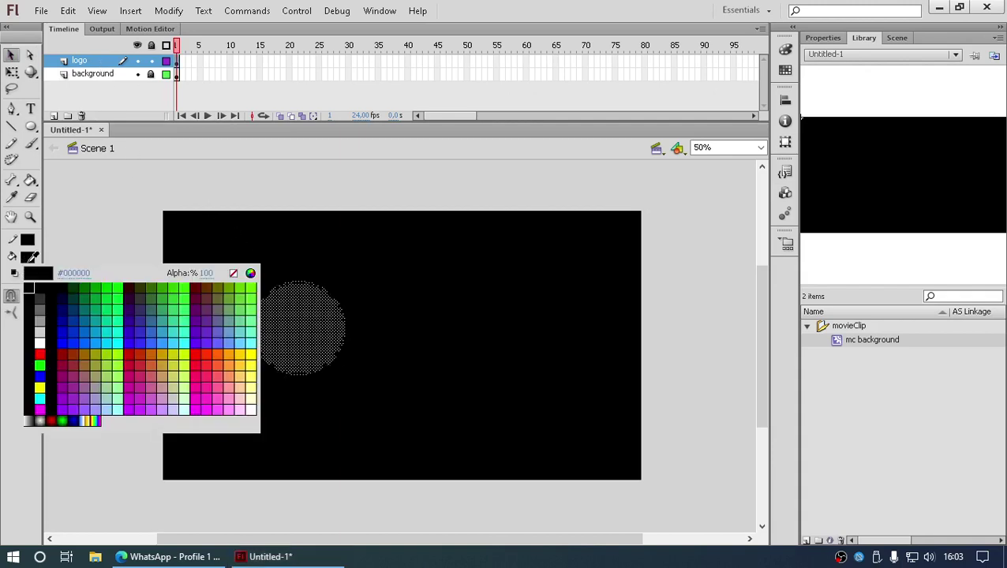
{"action": "left_click", "coordinate": [123, 282]}
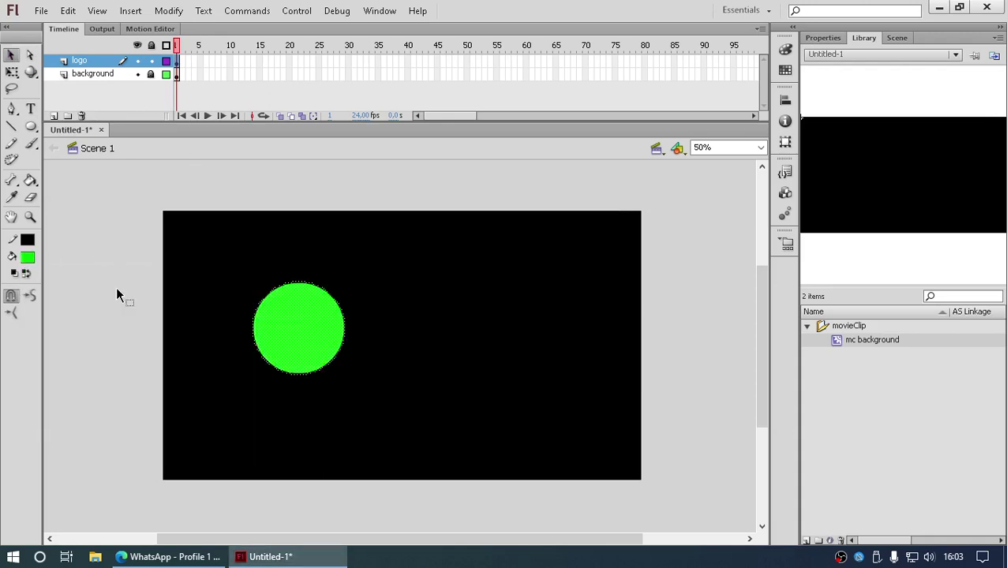
{"action": "left_click", "coordinate": [27, 243]}
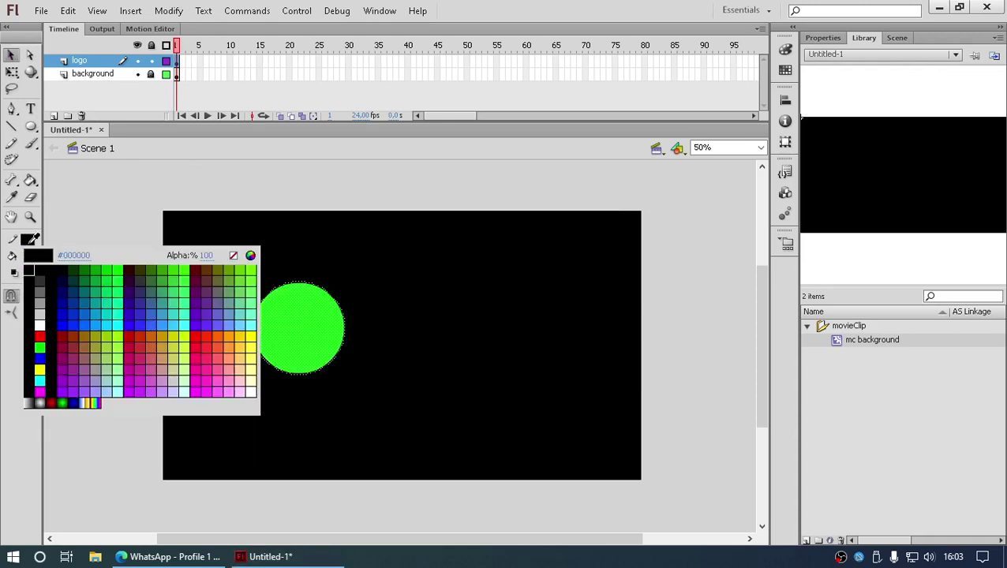
{"action": "left_click", "coordinate": [39, 332]}
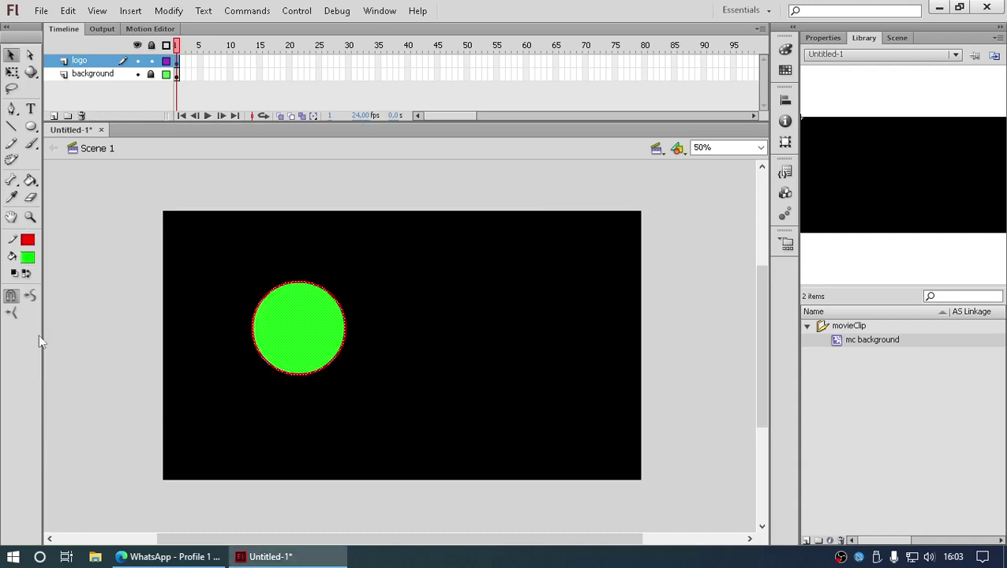
Select the circle with its outline, scale it down to about three quarters and reposition it on the left half of the stage
{"action": "left_click", "coordinate": [120, 320]}
{"action": "double_click", "coordinate": [296, 340]}
{"action": "mouse_move", "coordinate": [306, 328]}
{"action": "left_mouse_down"}
{"action": "mouse_move", "coordinate": [658, 254]}
{"action": "mouse_move", "coordinate": [501, 309]}
{"action": "mouse_move", "coordinate": [348, 295]}
{"action": "mouse_move", "coordinate": [290, 345]}
{"action": "mouse_move", "coordinate": [315, 317]}
{"action": "left_mouse_up"}
{"action": "key", "text": "q"}
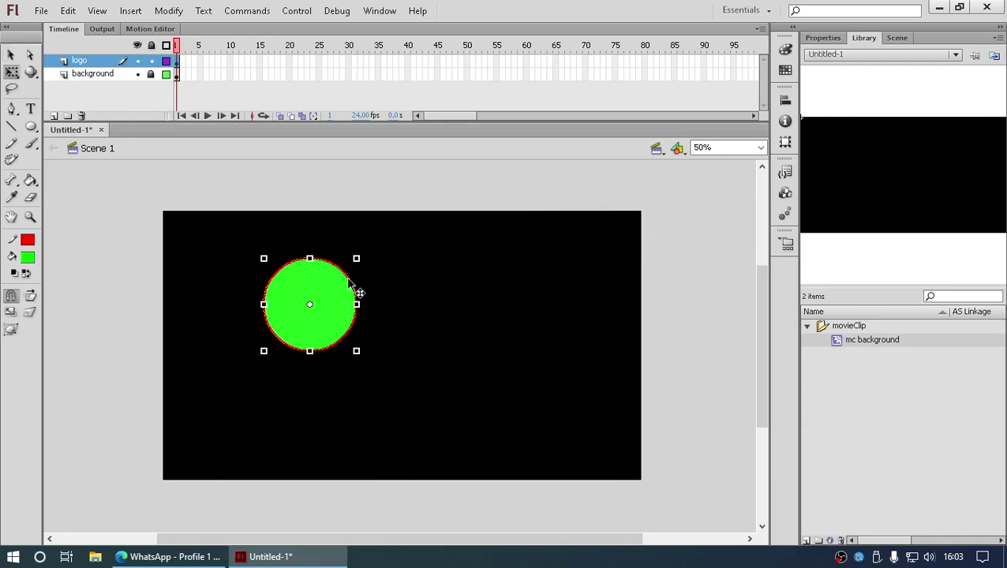
{"action": "left_click_drag", "start_coordinate": [357, 258], "coordinate": [334, 280]}
{"action": "left_click_drag", "start_coordinate": [301, 332], "coordinate": [322, 354]}
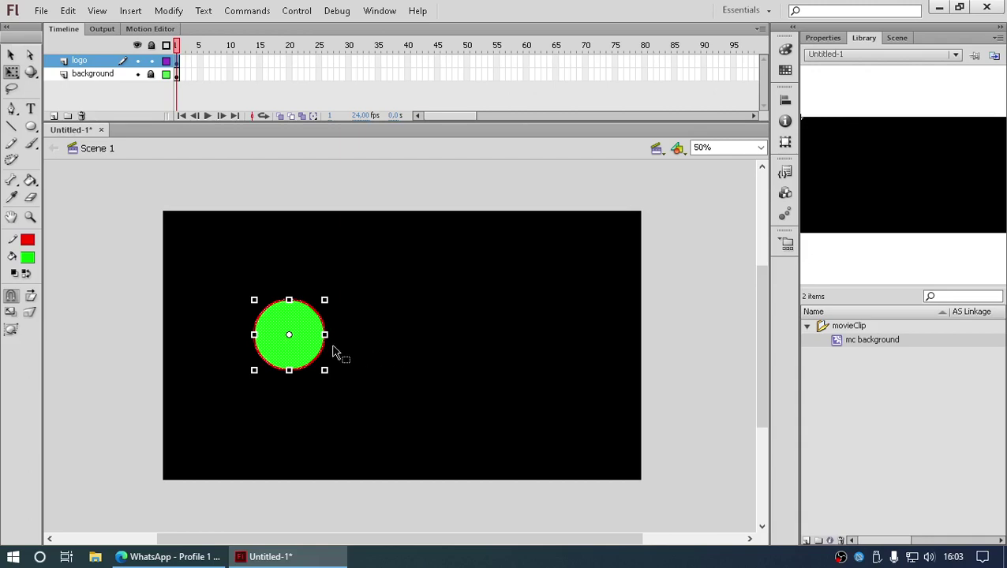
Convert the green circle to a movie clip symbol named mc bola and move it into the movieClip library folder
{"action": "right_click", "coordinate": [298, 349]}
{"action": "left_click", "coordinate": [341, 519]}
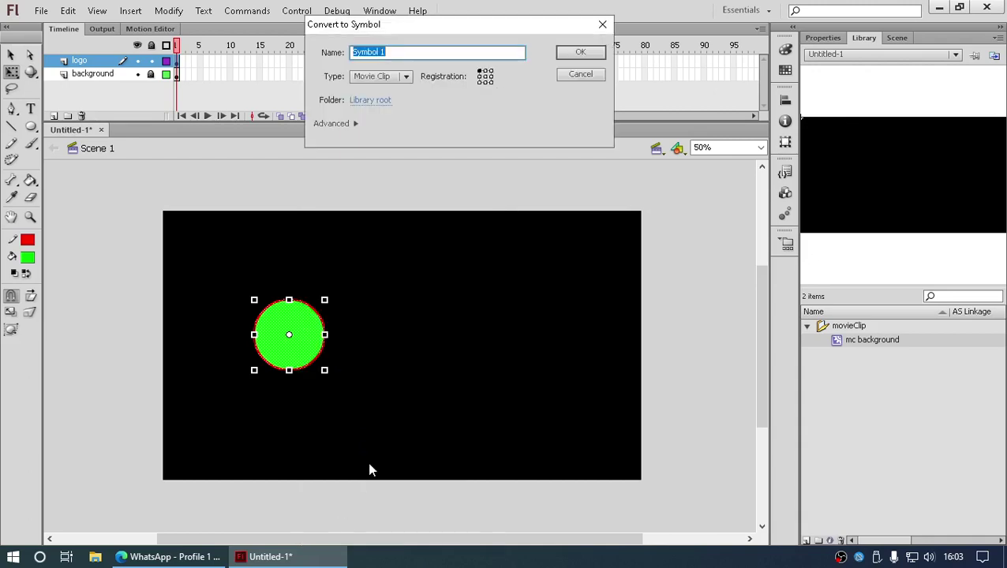
{"action": "type", "text": "m"}
{"action": "key", "text": "Return"}
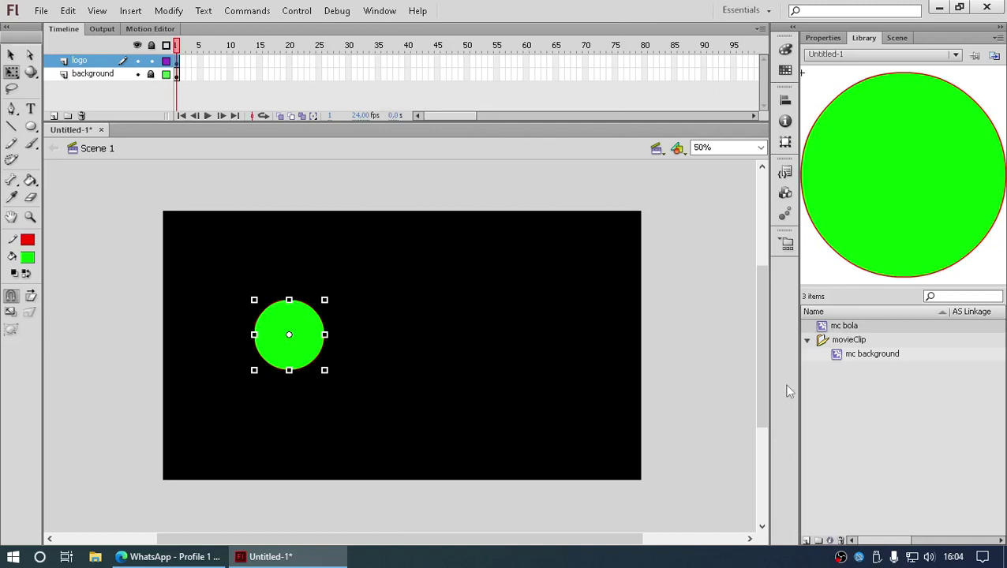
{"action": "left_click_drag", "start_coordinate": [843, 325], "coordinate": [850, 363]}
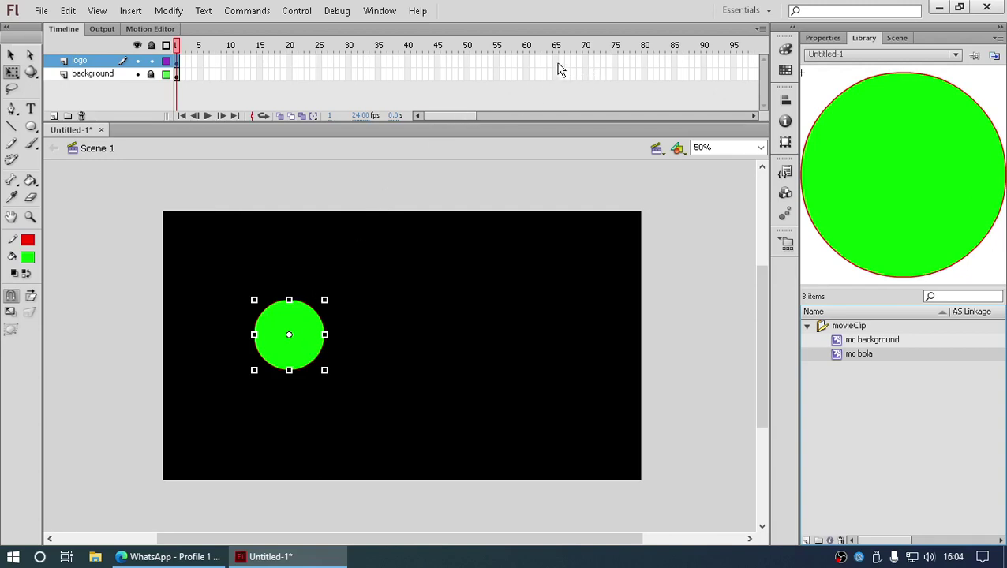
Extend both the logo and background layers with frames up to frame 80
{"action": "left_click_drag", "start_coordinate": [584, 67], "coordinate": [584, 79]}
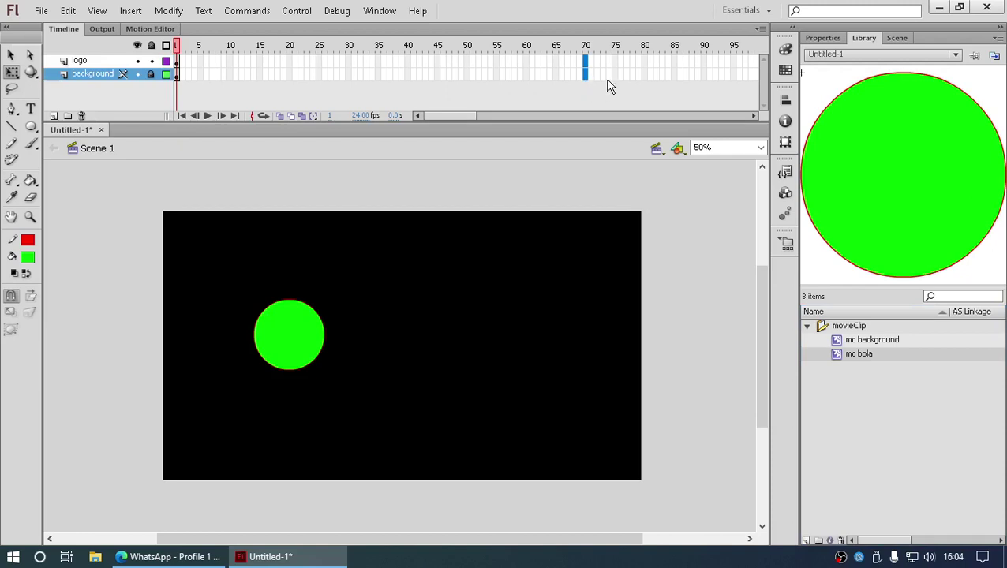
{"action": "left_click_drag", "start_coordinate": [646, 62], "coordinate": [502, 75]}
{"action": "key", "text": "F5"}
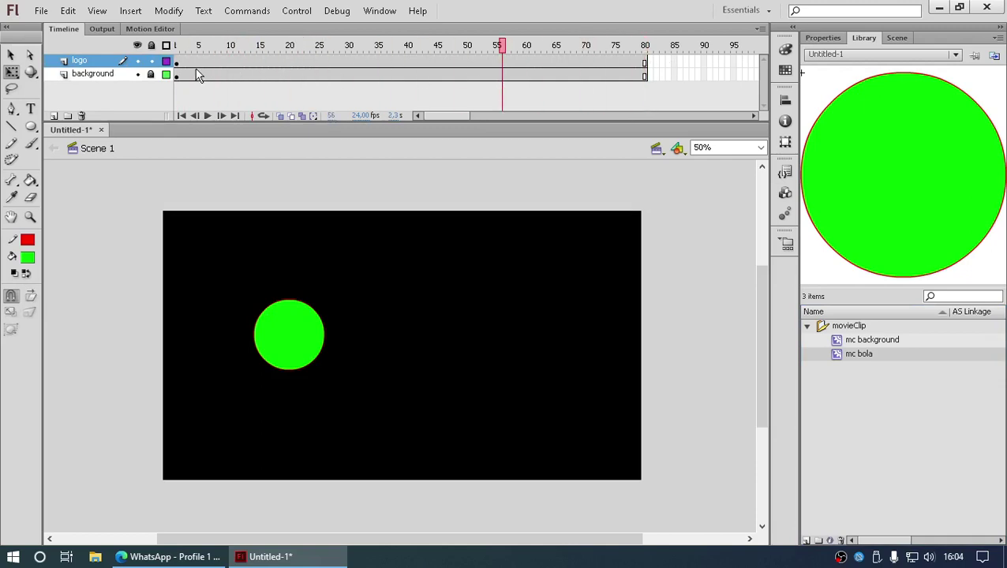
Create a motion tween across the frames of the logo layer
{"action": "left_click", "coordinate": [466, 64]}
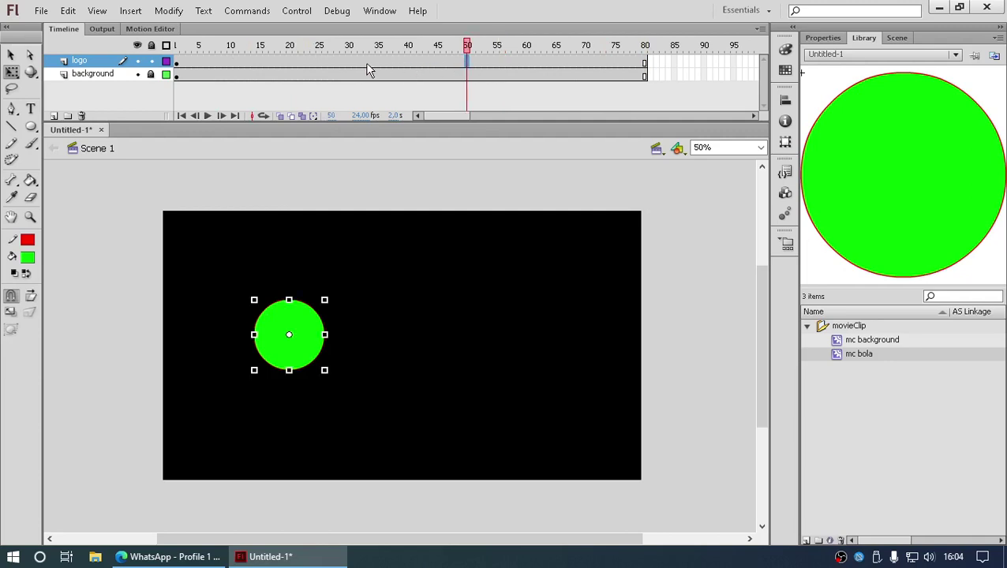
{"action": "right_click", "coordinate": [366, 64]}
{"action": "left_click", "coordinate": [434, 75]}
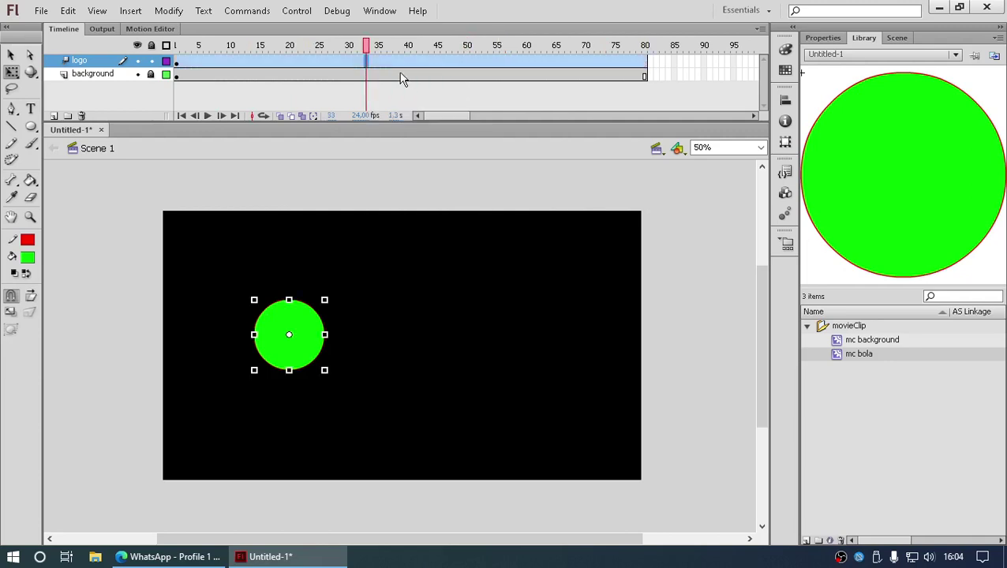
At frame 1 of the logo layer, move the ball off the stage, beyond its upper right corner
{"action": "left_click", "coordinate": [176, 63]}
{"action": "left_click", "coordinate": [181, 63]}
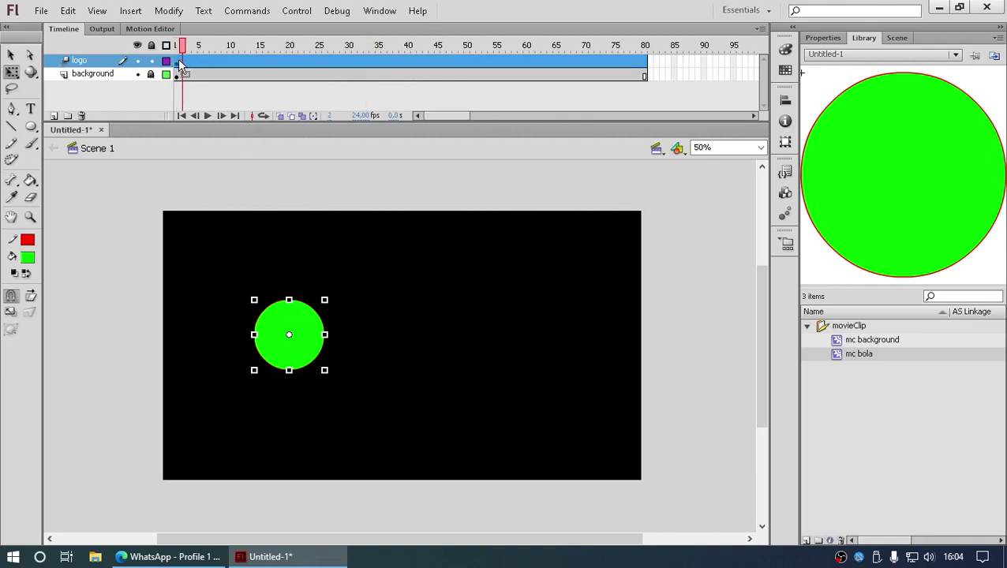
{"action": "left_click", "coordinate": [176, 63]}
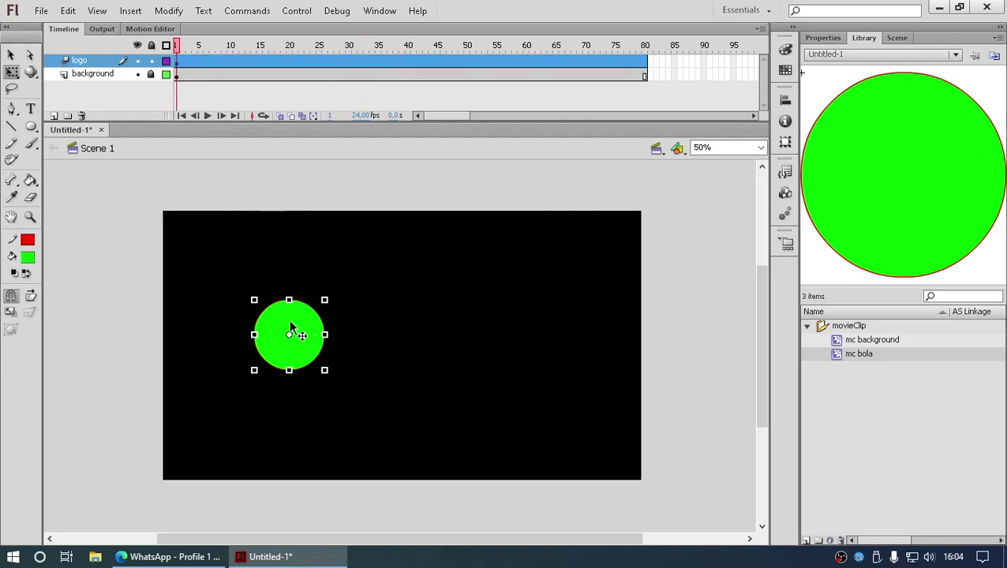
{"action": "left_click_drag", "start_coordinate": [312, 333], "coordinate": [732, 233]}
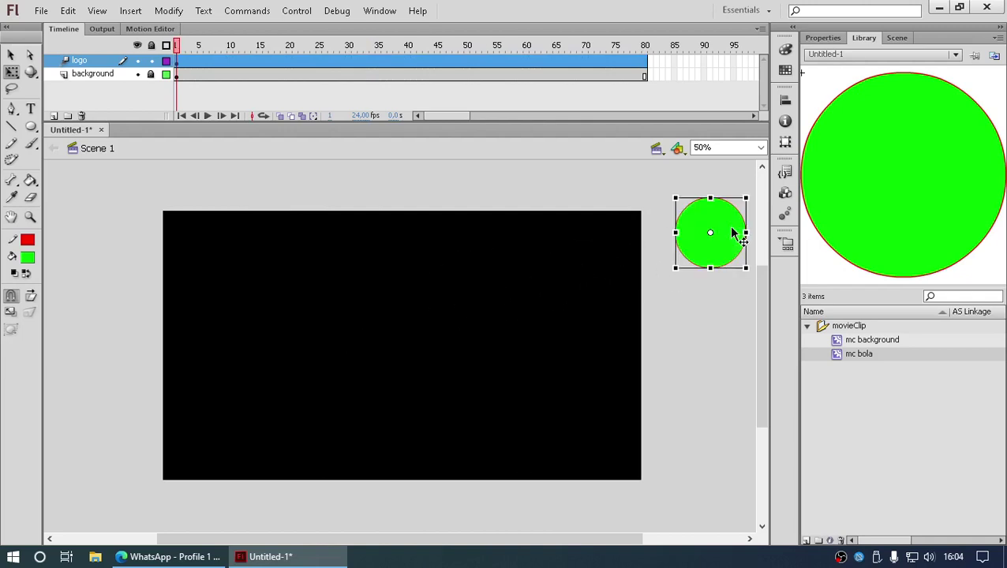
At frame 15 of the logo layer, move the ball down near the stage's bottom edge, slightly right of centre
{"action": "left_click", "coordinate": [259, 65]}
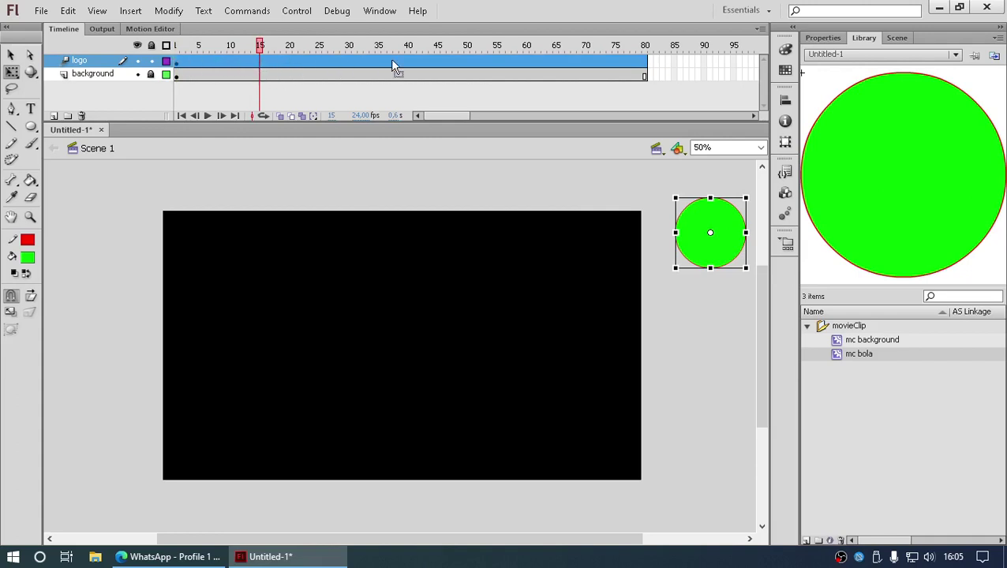
{"action": "left_click", "coordinate": [300, 98]}
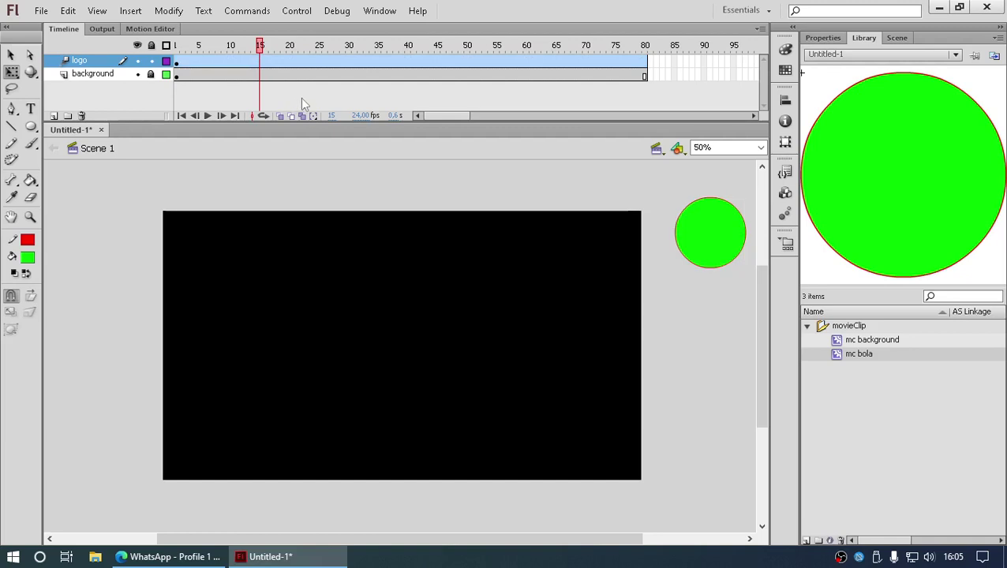
{"action": "left_click", "coordinate": [259, 63]}
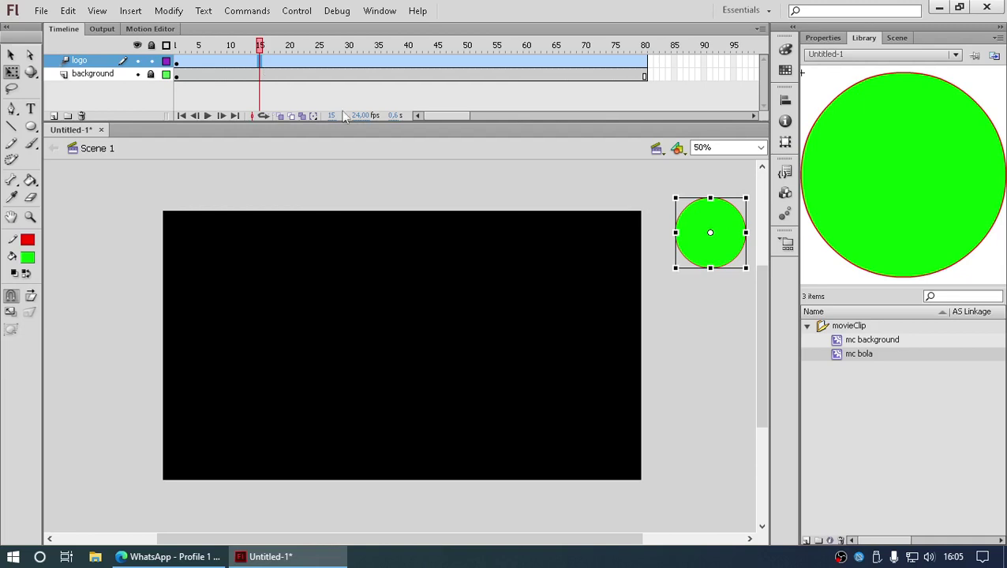
{"action": "left_click_drag", "start_coordinate": [687, 256], "coordinate": [454, 434]}
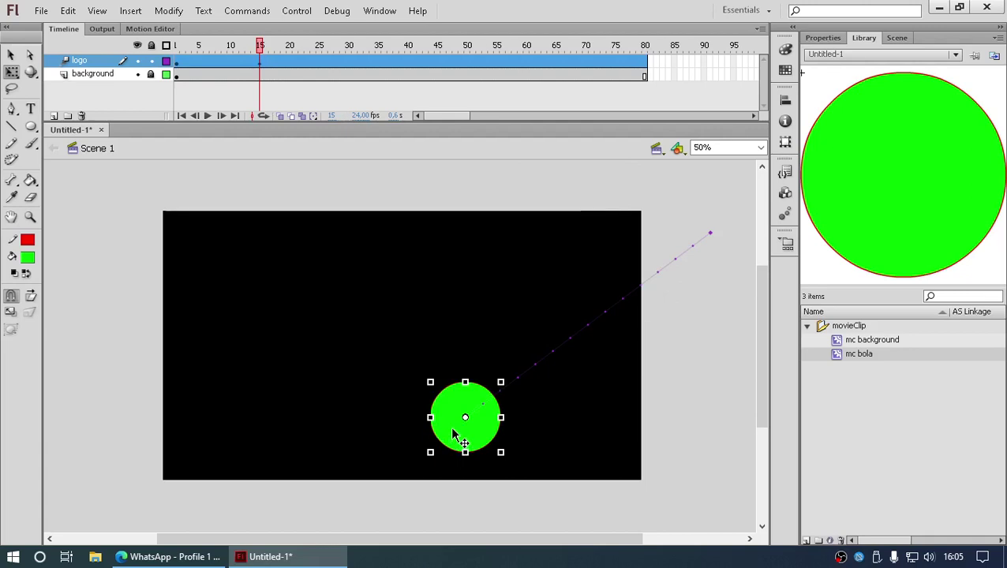
{"action": "left_click_drag", "start_coordinate": [260, 45], "coordinate": [263, 75]}
{"action": "left_click", "coordinate": [657, 325]}
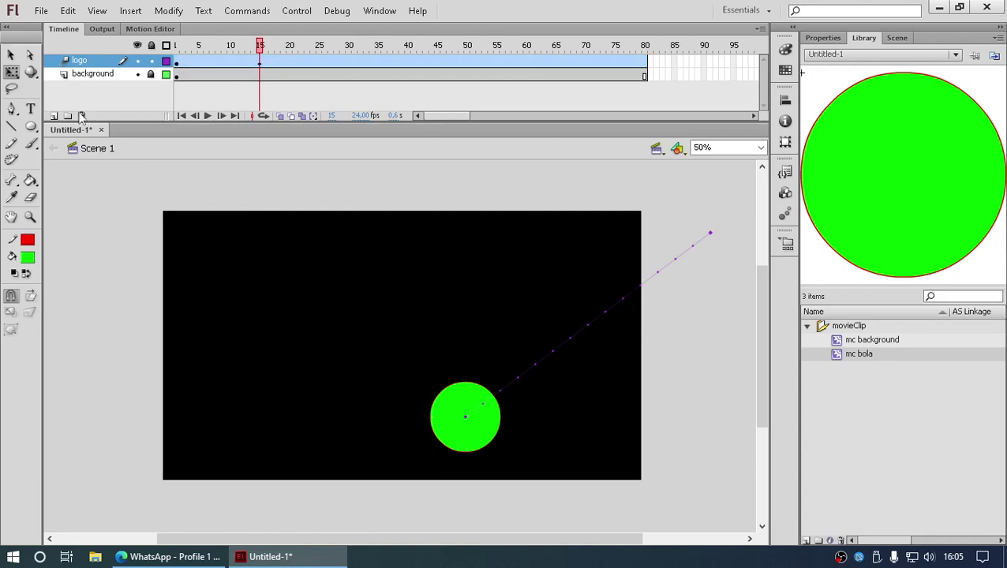
Bend the straight motion path between frames 1 and 15 upward into an arc and scrub the frames to check the ball's movement
{"action": "left_click", "coordinate": [12, 56]}
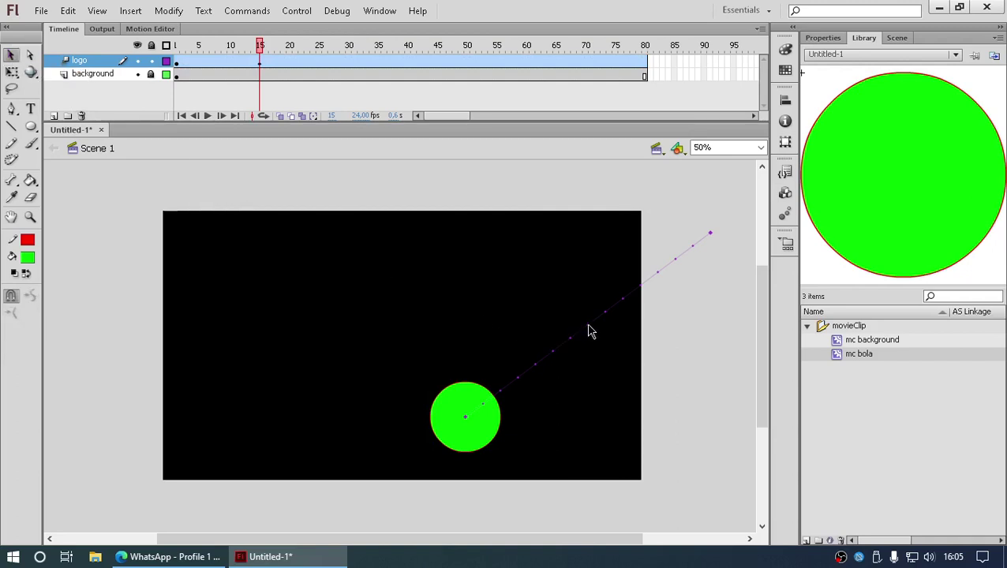
{"action": "left_click_drag", "start_coordinate": [590, 331], "coordinate": [566, 270]}
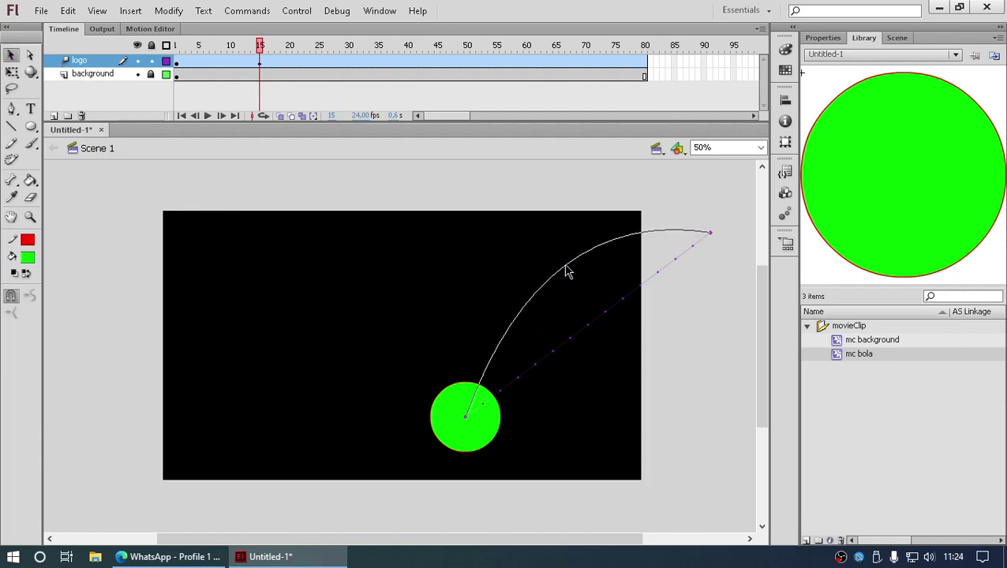
{"action": "left_click_drag", "start_coordinate": [567, 272], "coordinate": [565, 271]}
{"action": "left_click", "coordinate": [244, 47]}
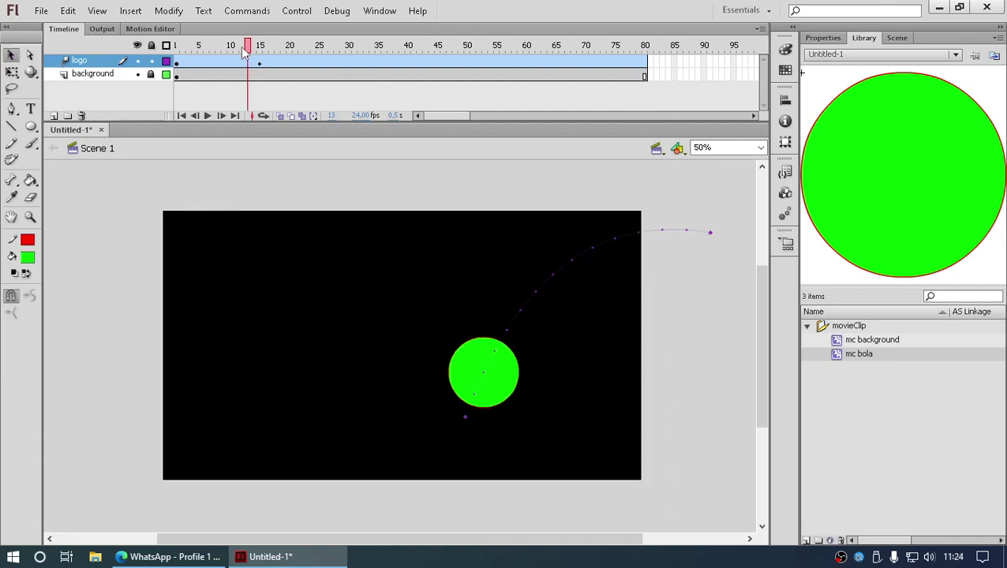
{"action": "left_click_drag", "start_coordinate": [244, 49], "coordinate": [263, 49]}
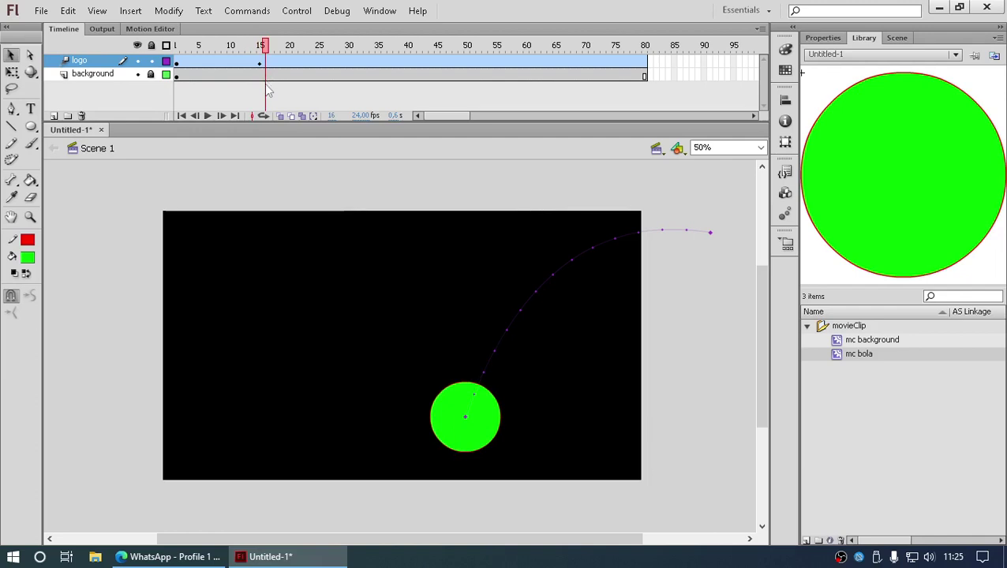
At frame 29, move the ball left at the same height near the stage's bottom, following a low arched bounce path
{"action": "left_click_drag", "start_coordinate": [267, 92], "coordinate": [347, 68]}
{"action": "left_click", "coordinate": [344, 63]}
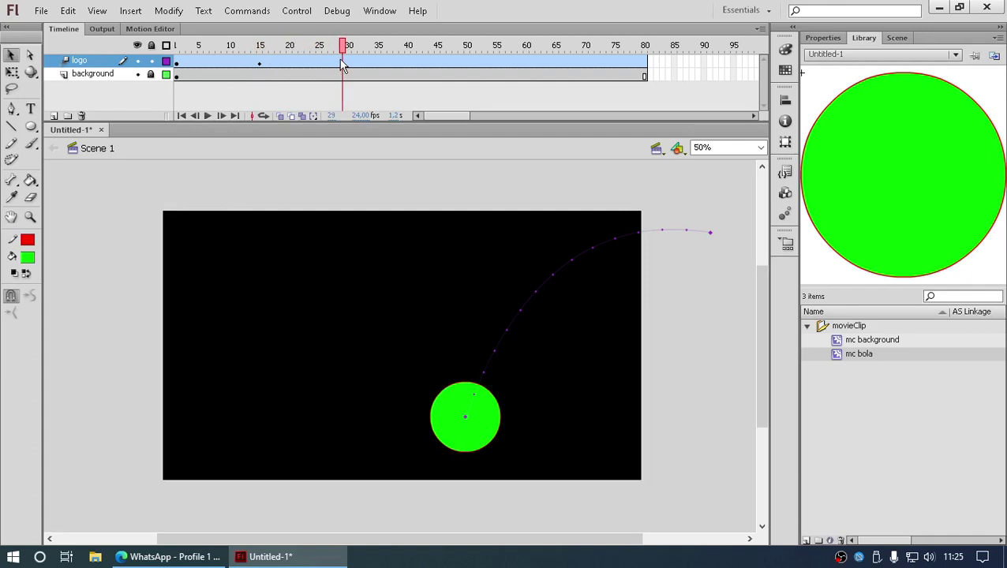
{"action": "left_click_drag", "start_coordinate": [450, 419], "coordinate": [334, 420]}
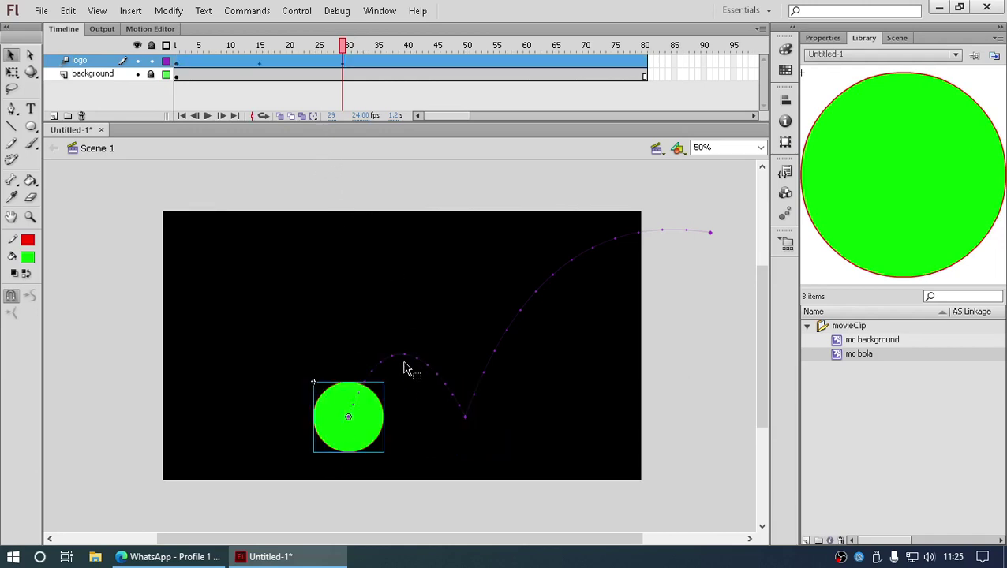
{"action": "left_click_drag", "start_coordinate": [407, 363], "coordinate": [411, 354]}
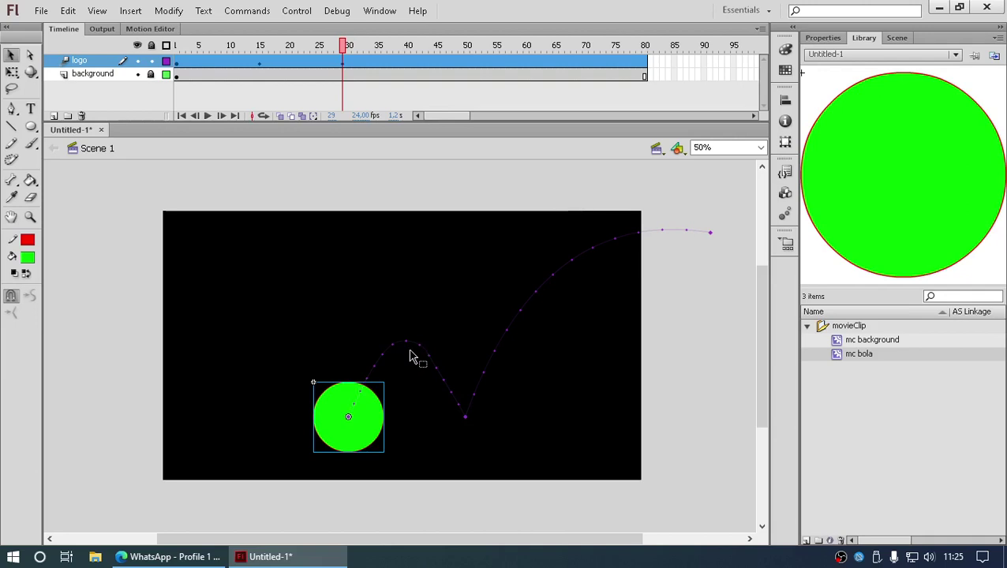
At frame 40 of the logo layer, move the ball up and left to the stage's left-middle area, and scrub the animation to check its movement
{"action": "left_click_drag", "start_coordinate": [350, 69], "coordinate": [357, 103]}
{"action": "left_click", "coordinate": [355, 63]}
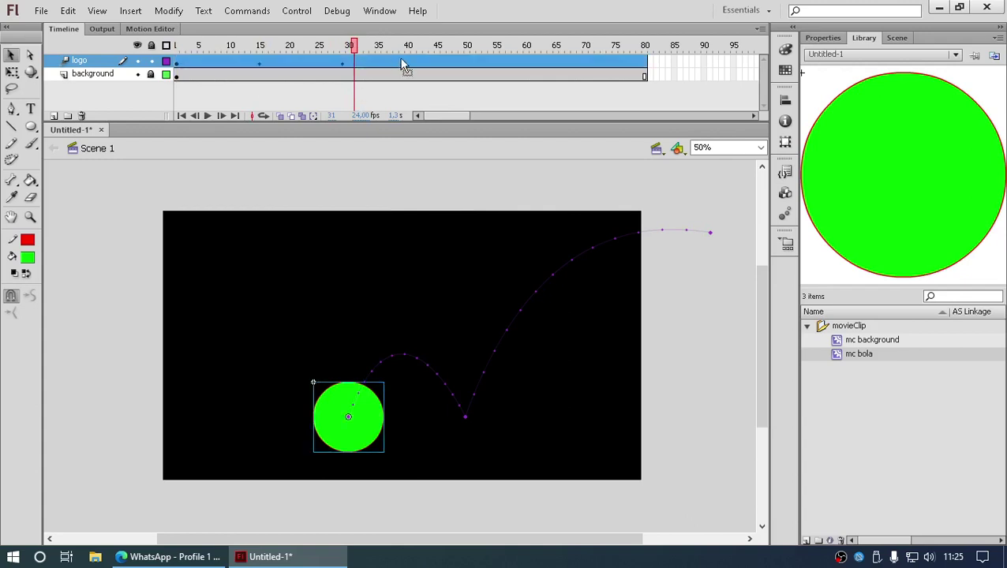
{"action": "left_click", "coordinate": [406, 64]}
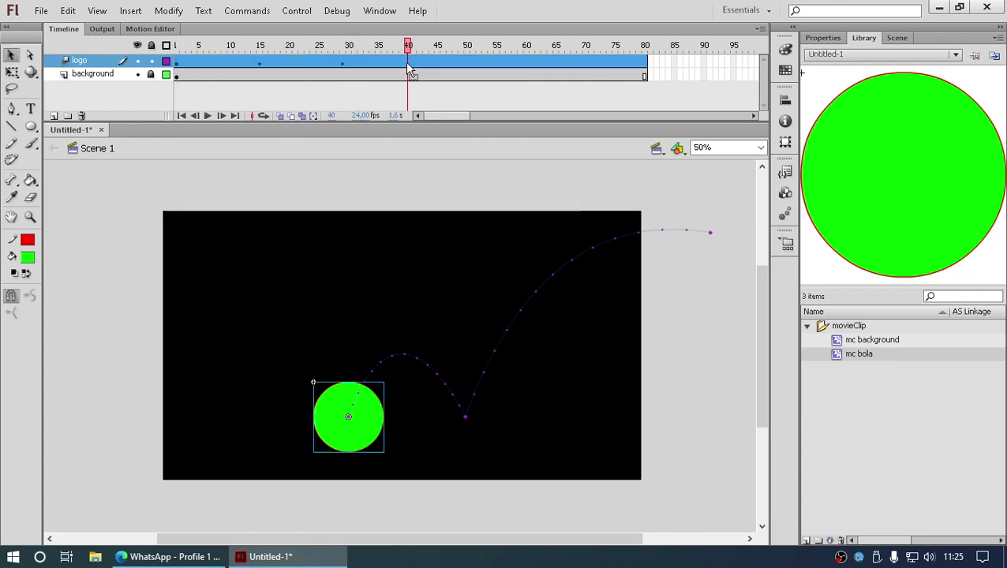
{"action": "left_click", "coordinate": [407, 64], "text": "ctrl"}
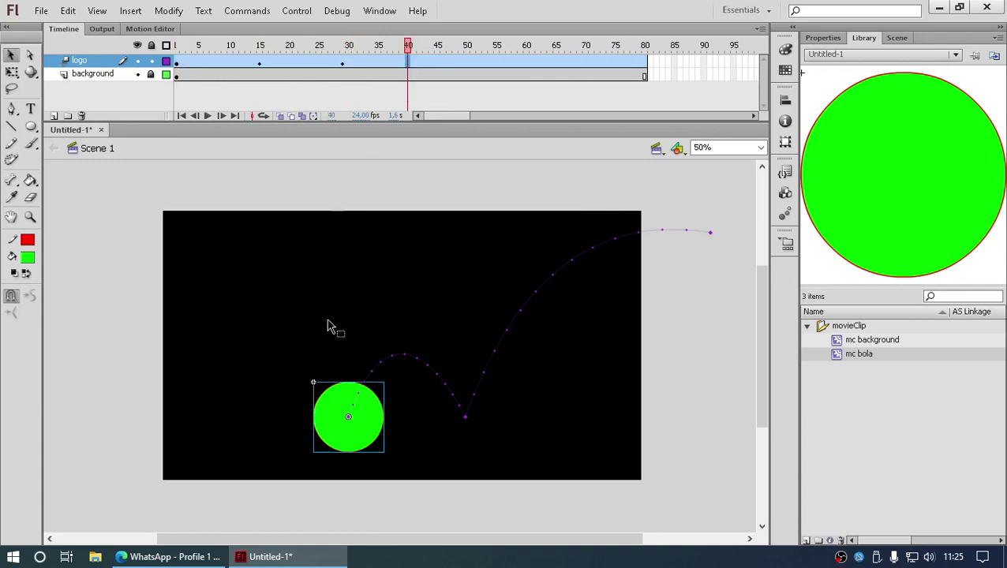
{"action": "left_click_drag", "start_coordinate": [345, 406], "coordinate": [264, 306]}
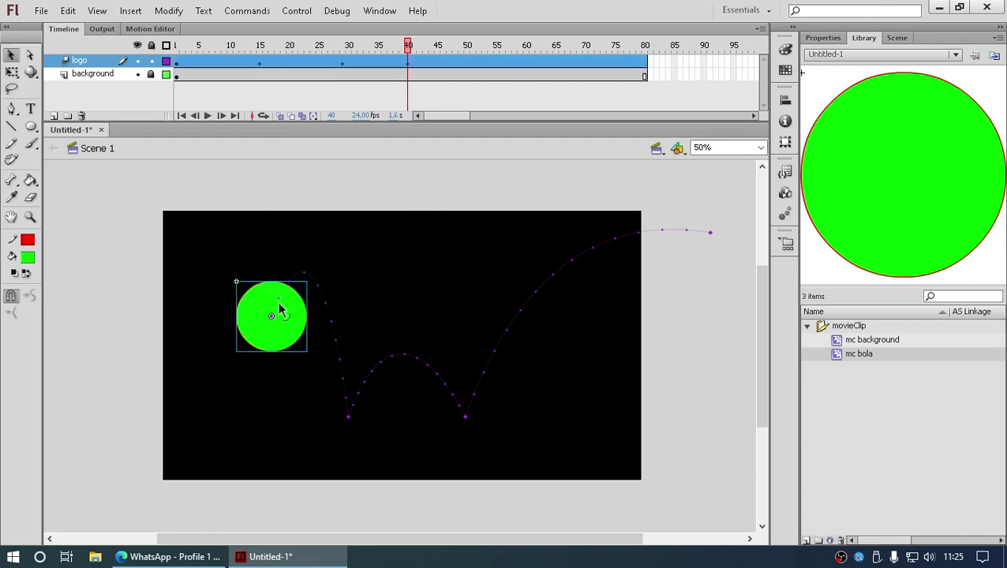
{"action": "left_click_drag", "start_coordinate": [298, 63], "coordinate": [429, 111]}
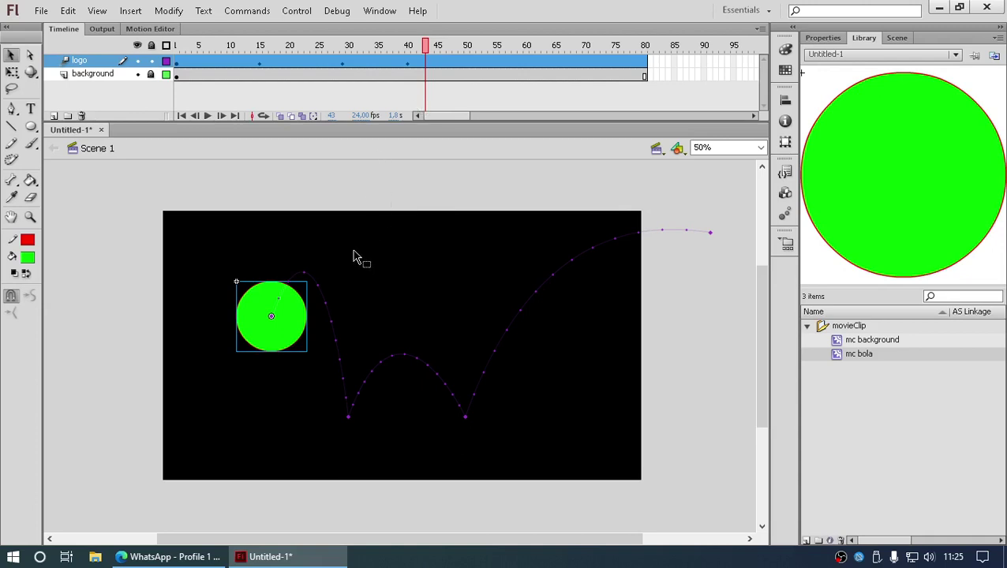
Open the ball symbol for editing in place and change its fill colour to yellow (#FFFF00)
{"action": "double_click", "coordinate": [291, 317]}
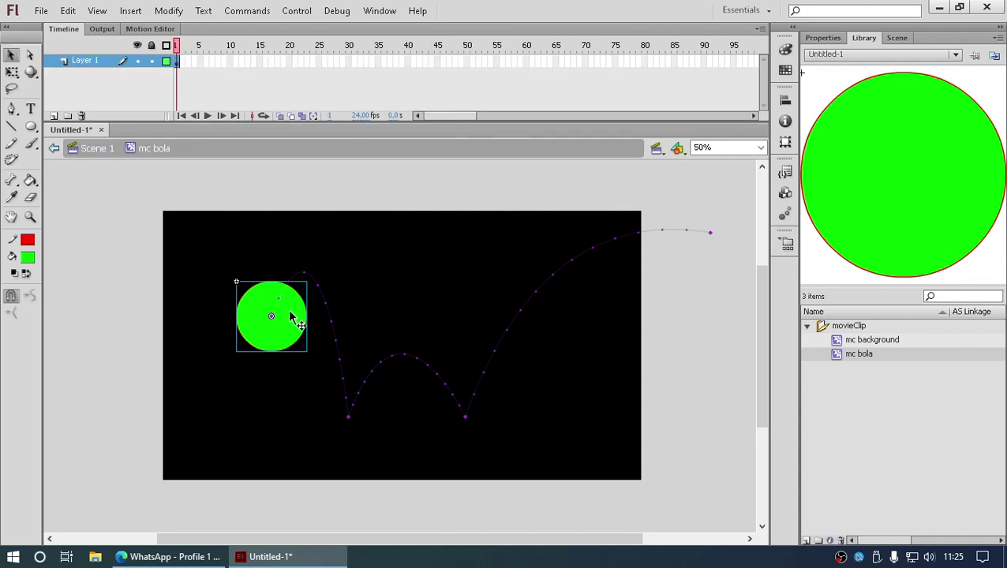
{"action": "left_click", "coordinate": [28, 257]}
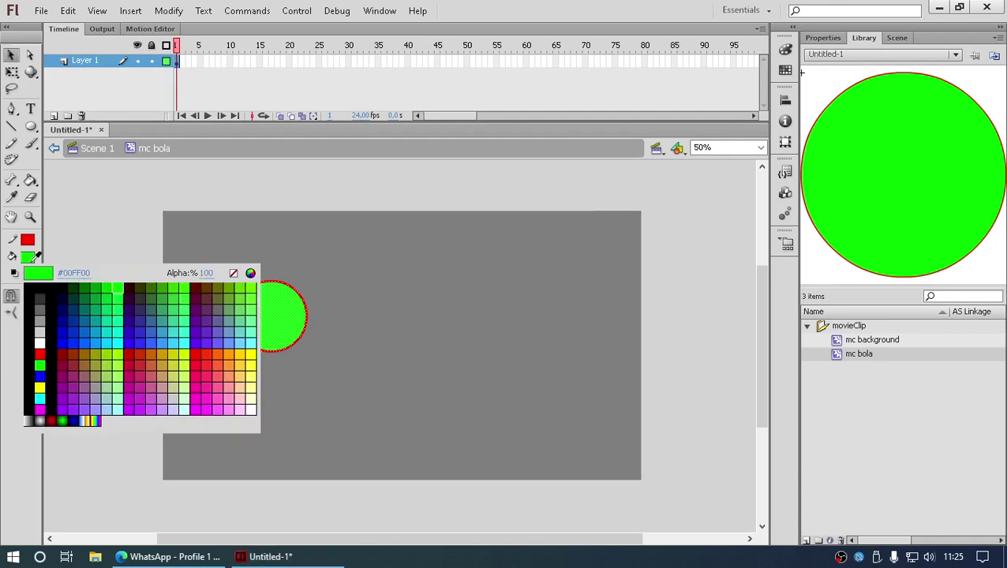
{"action": "left_click", "coordinate": [90, 336]}
{"action": "left_click", "coordinate": [31, 260]}
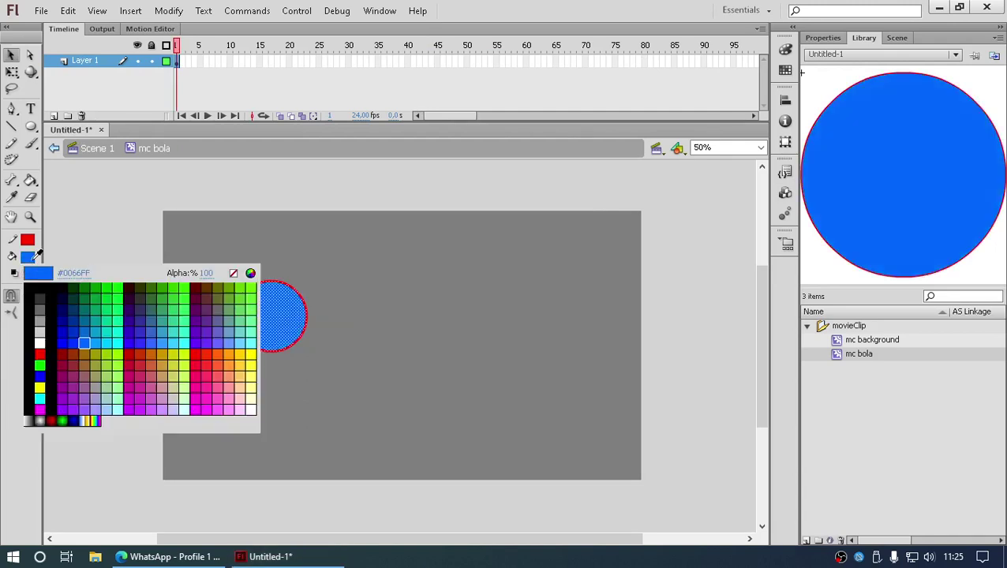
{"action": "left_click", "coordinate": [40, 386]}
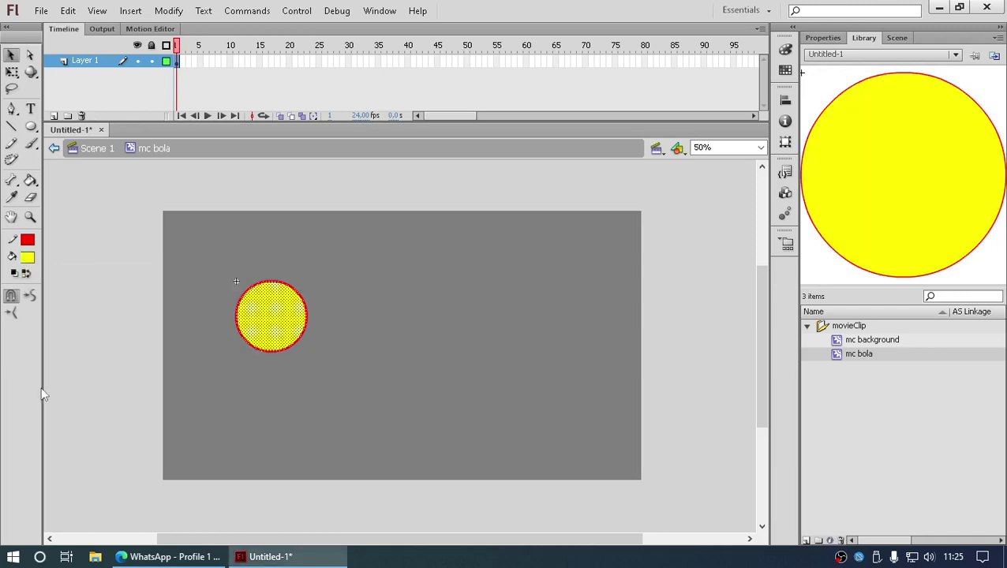
Recolour the ball's outline blue with the Ink Bottle tool, return to Scene 1 and deselect the ball
{"action": "left_click", "coordinate": [32, 259]}
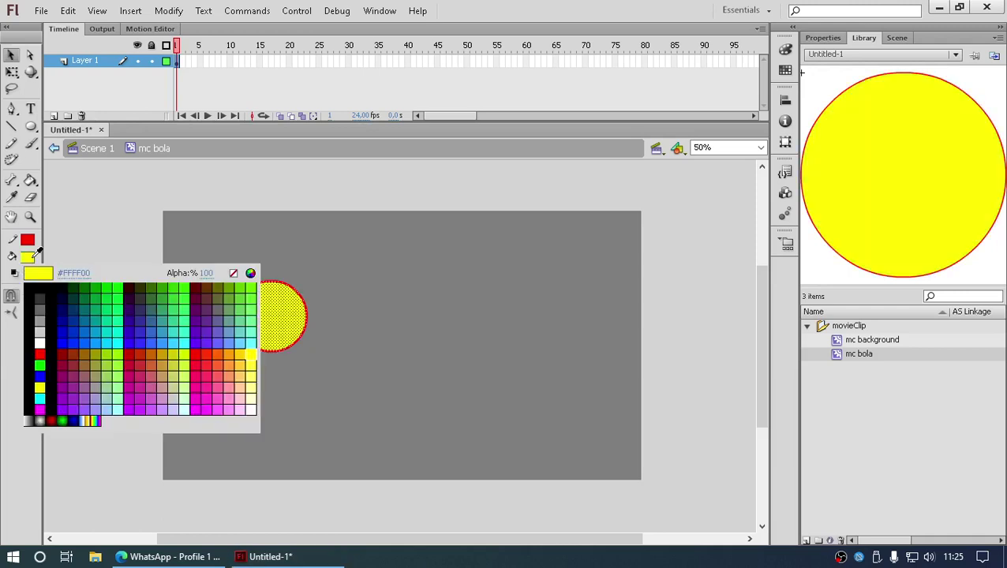
{"action": "left_click", "coordinate": [37, 239]}
{"action": "left_click", "coordinate": [27, 239]}
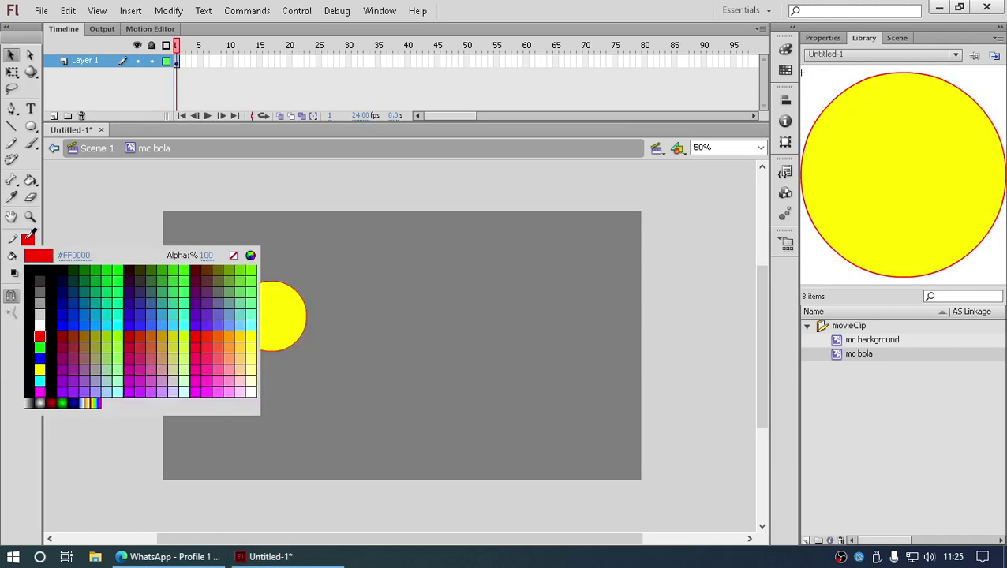
{"action": "left_click", "coordinate": [68, 322]}
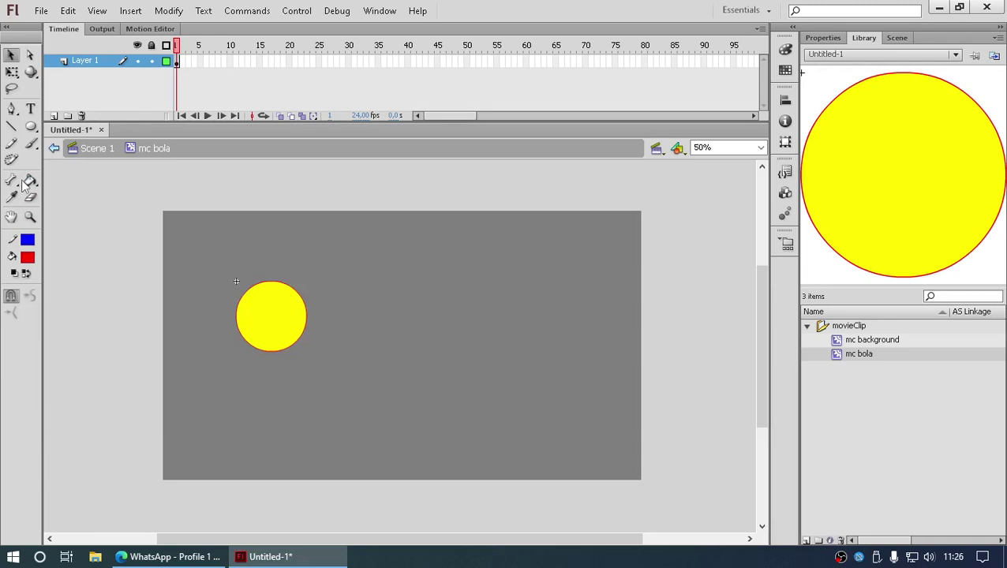
{"action": "left_click_drag", "start_coordinate": [27, 183], "coordinate": [86, 176]}
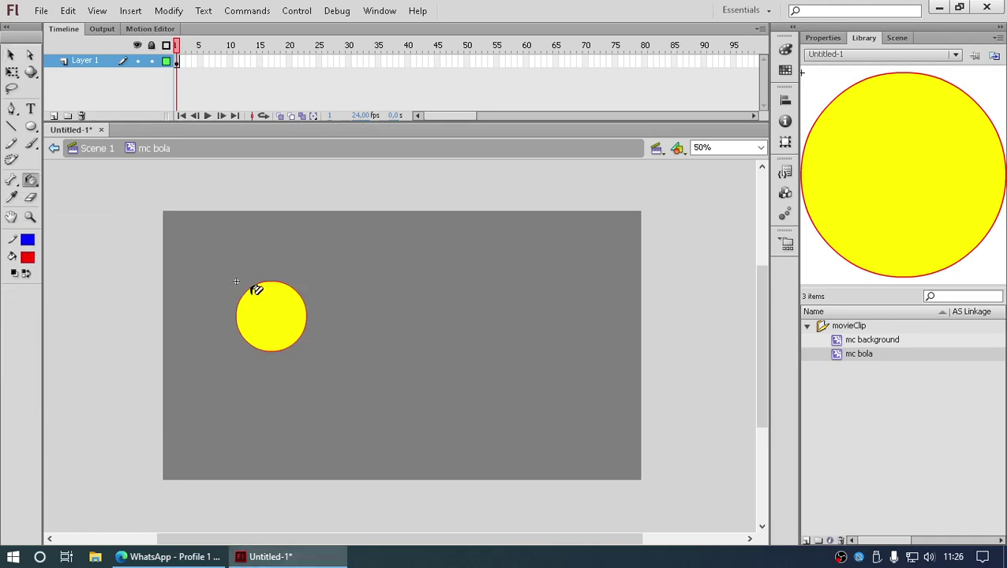
{"action": "left_click", "coordinate": [255, 291]}
{"action": "left_click", "coordinate": [11, 55]}
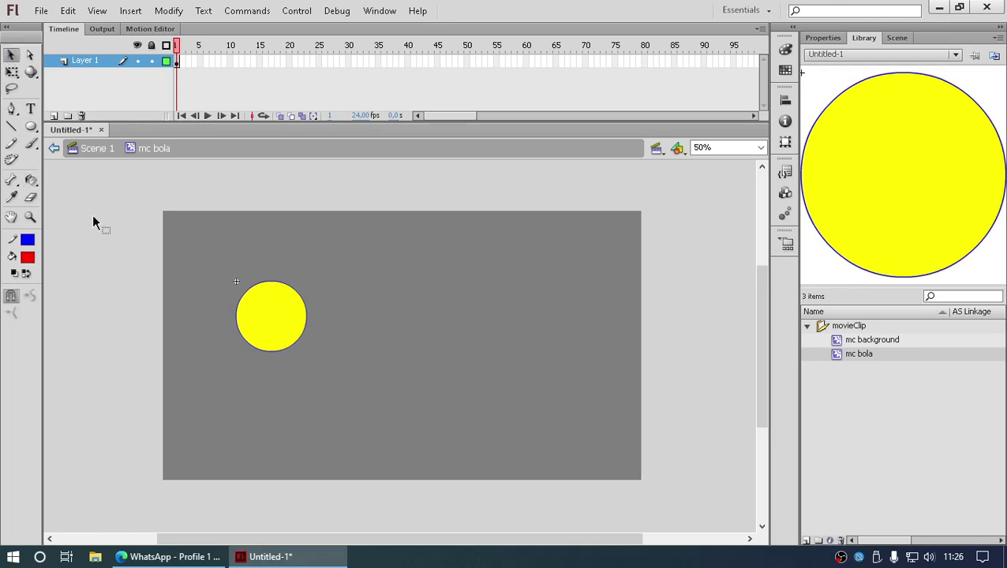
{"action": "left_click", "coordinate": [92, 149]}
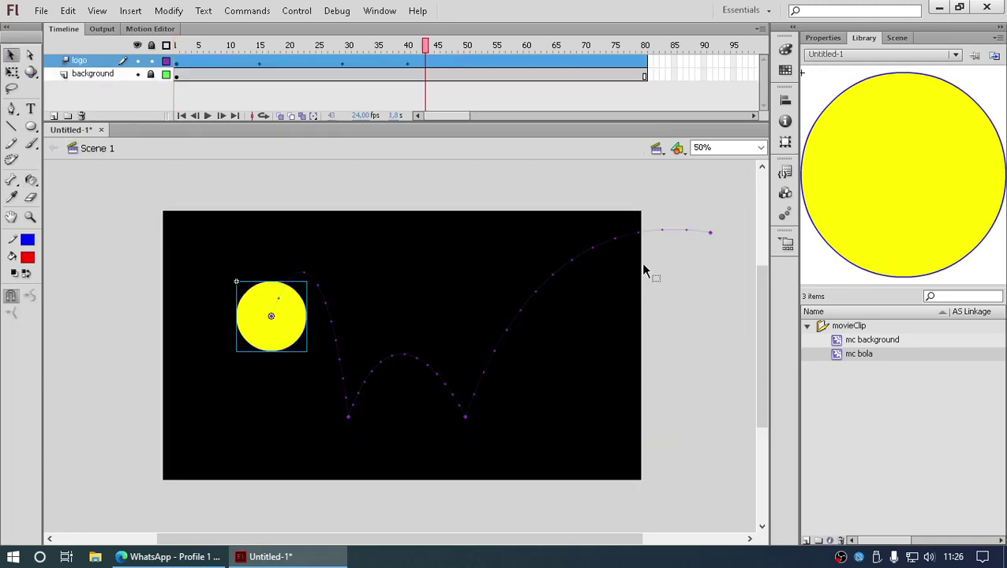
{"action": "left_click_drag", "start_coordinate": [424, 48], "coordinate": [418, 118]}
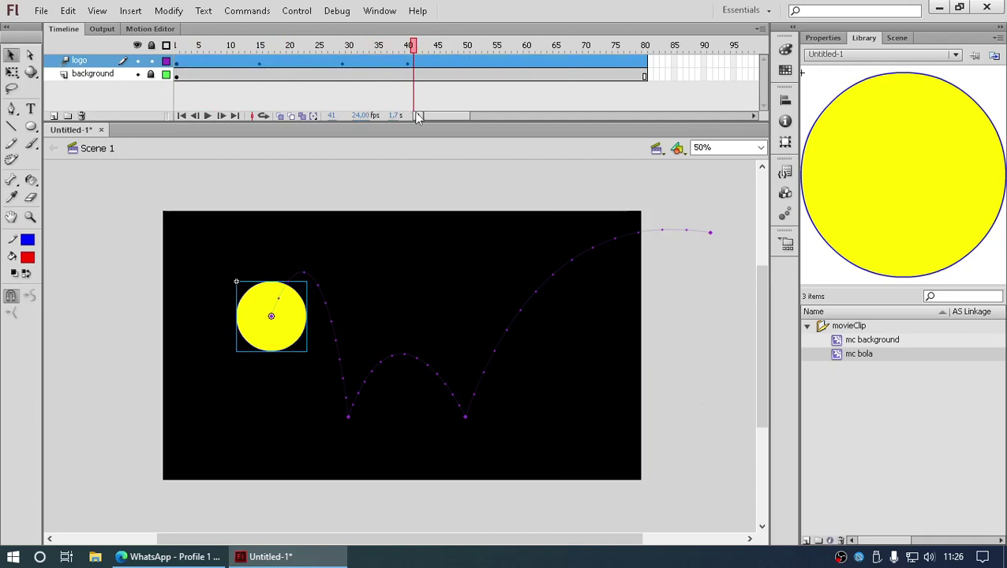
{"action": "left_click", "coordinate": [142, 231]}
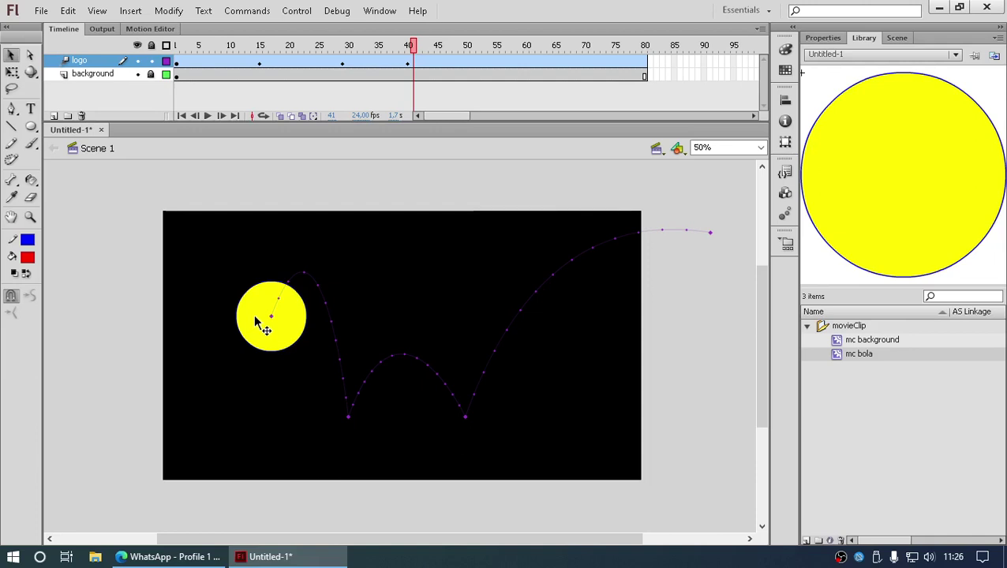
Create a new ActionScript 2.0 document of 550 x 400 px at 24 fps
{"action": "left_click", "coordinate": [42, 12]}
{"action": "left_click", "coordinate": [68, 28]}
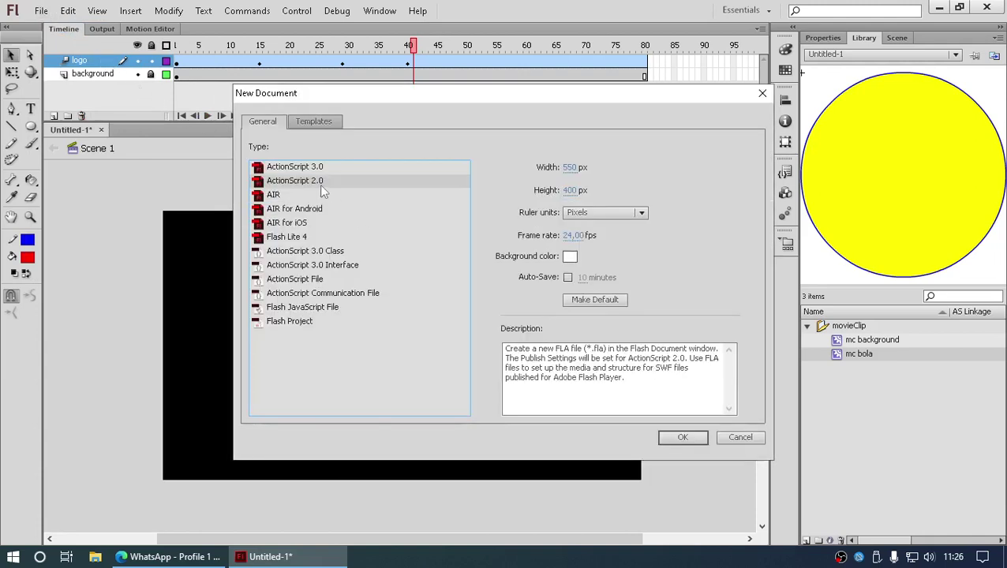
{"action": "left_click", "coordinate": [681, 438]}
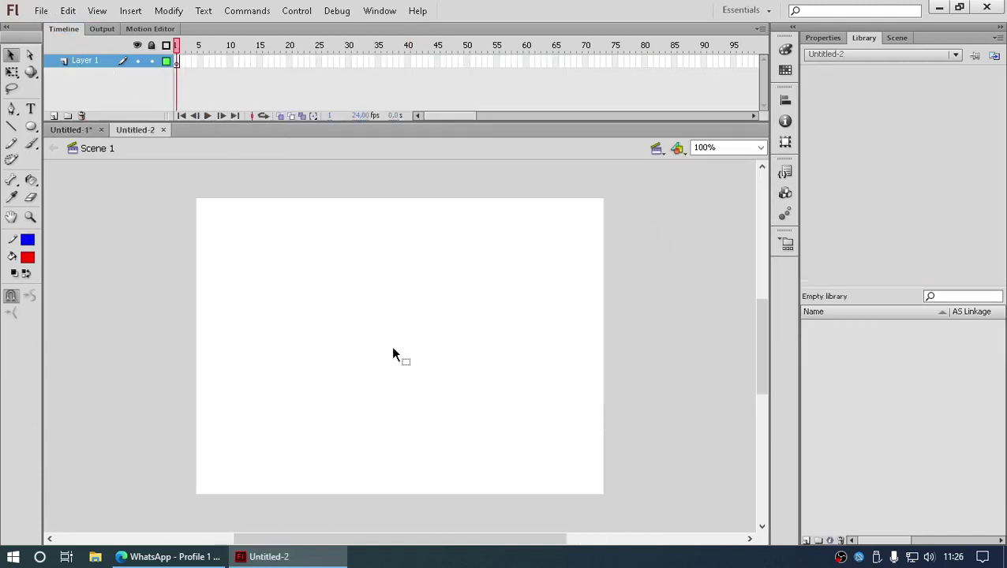
Switch to the Edge browser, search Google Images for "palcomtech" in a new tab and open the Palcomtech Prabumulih logo result
{"action": "left_click", "coordinate": [222, 531]}
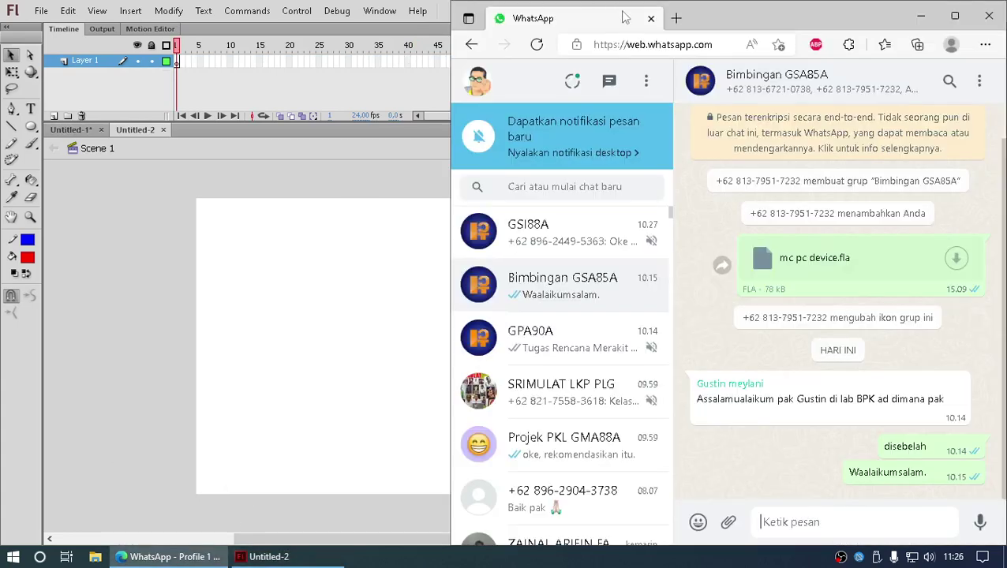
{"action": "left_click", "coordinate": [676, 18]}
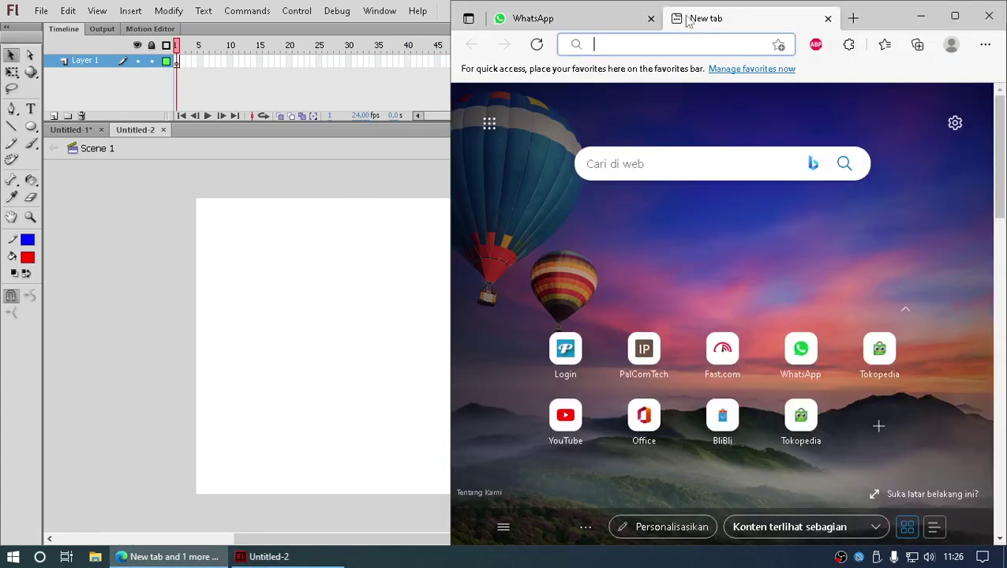
{"action": "type", "text": "palcom"}
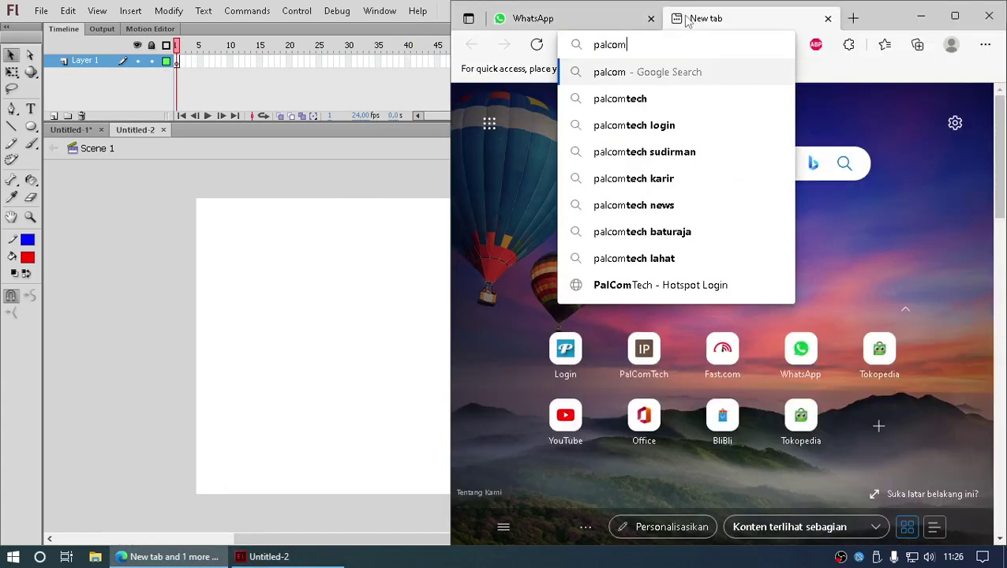
{"action": "type", "text": "tech"}
{"action": "key", "text": "Return"}
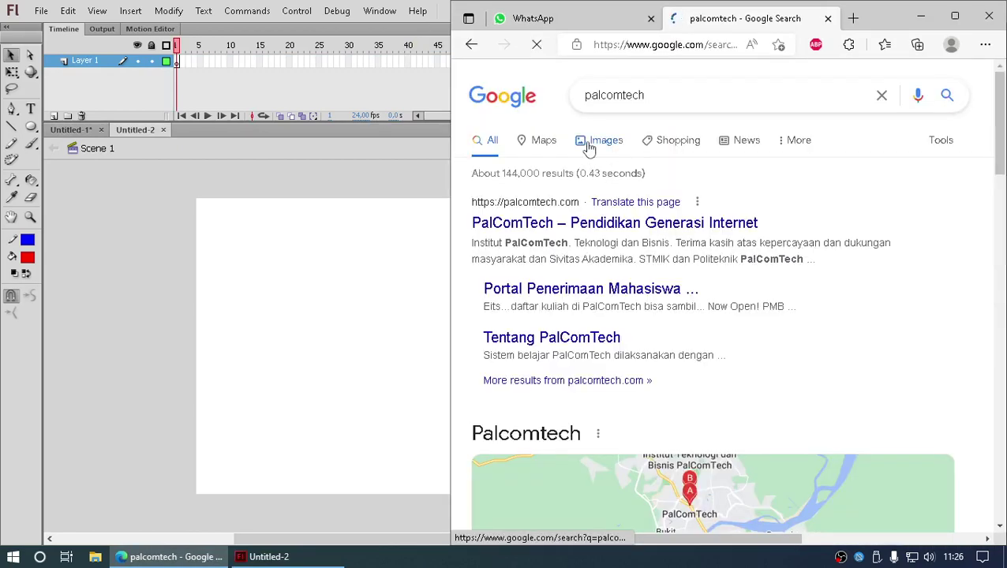
{"action": "left_click", "coordinate": [588, 146]}
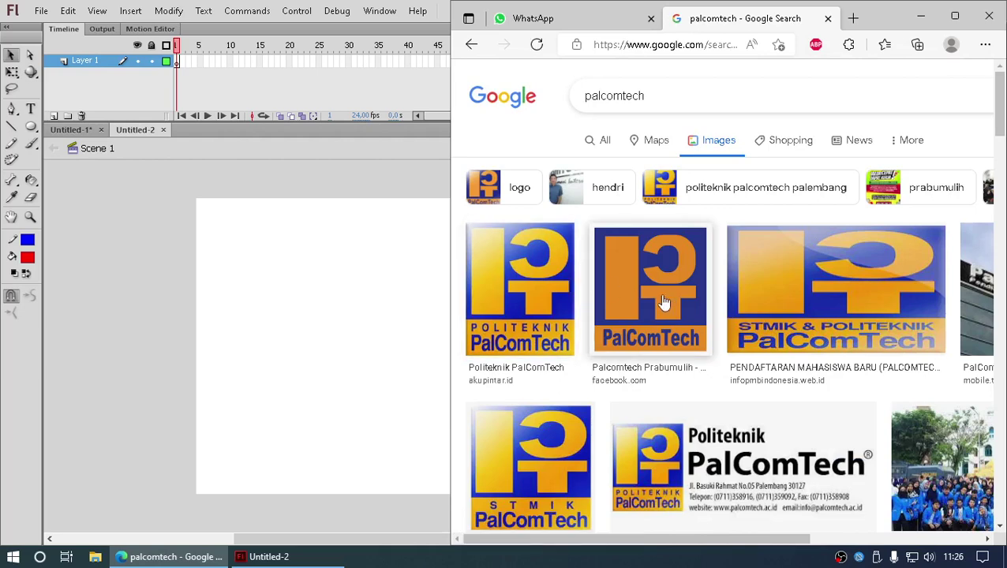
{"action": "left_click", "coordinate": [663, 302]}
Try to place the previewed logo straight from the browser onto the Flash stage, and delete the placed text block
{"action": "left_click_drag", "start_coordinate": [856, 288], "coordinate": [249, 368]}
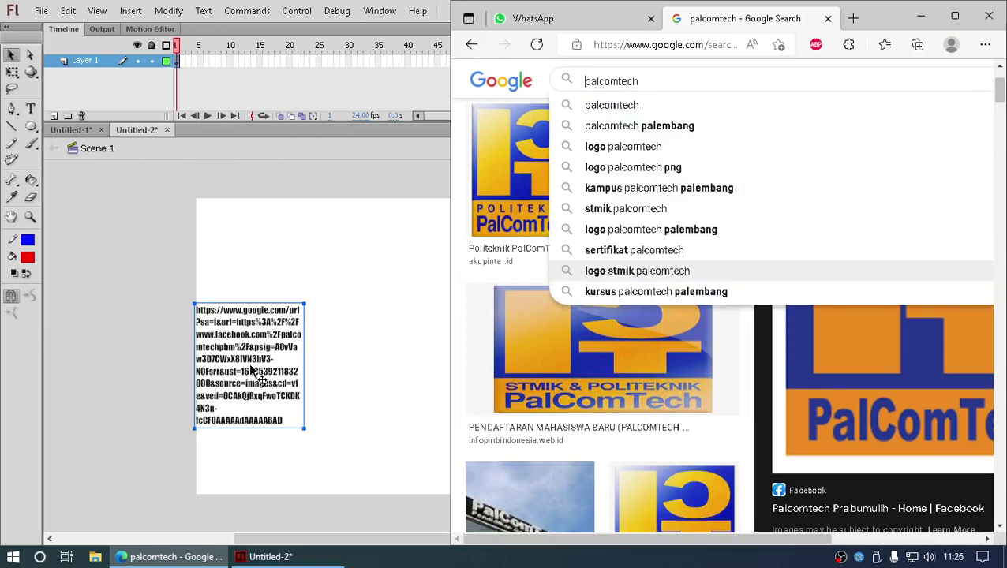
{"action": "left_click", "coordinate": [326, 321]}
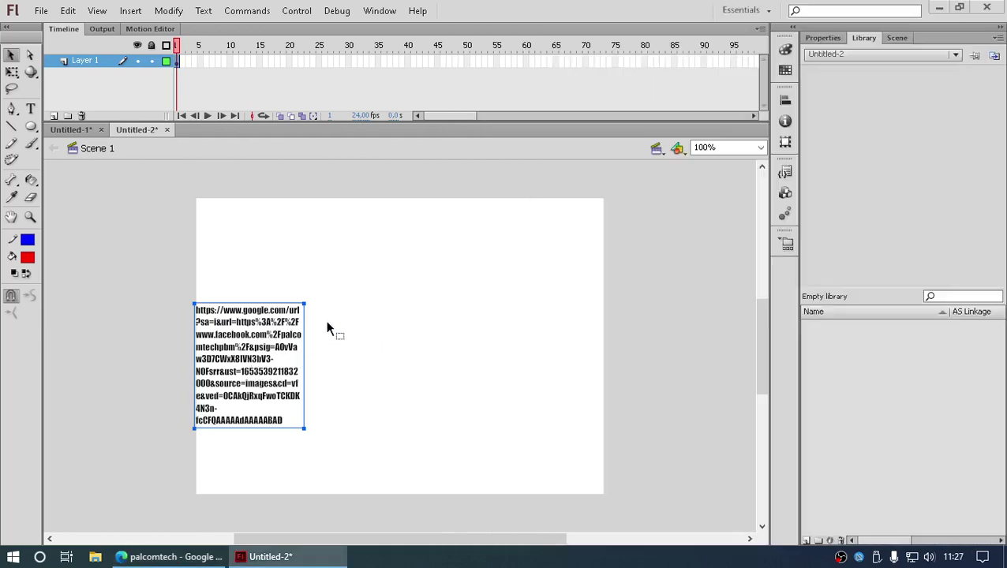
{"action": "left_click", "coordinate": [292, 326]}
{"action": "key", "text": "Delete"}
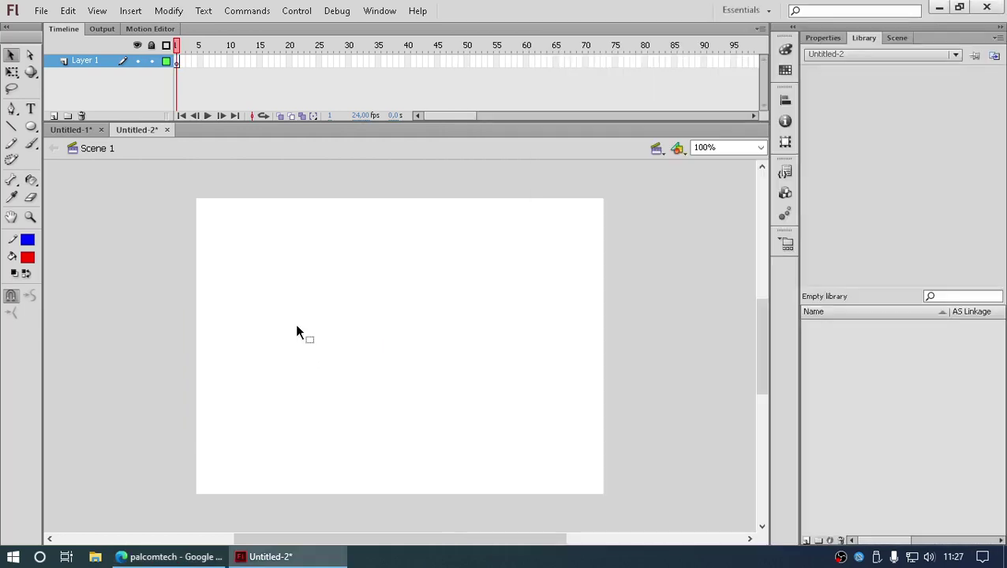
Copy the previewed PalComTech logo image in the browser and paste it onto the stage of the new Flash document
{"action": "left_click", "coordinate": [202, 558]}
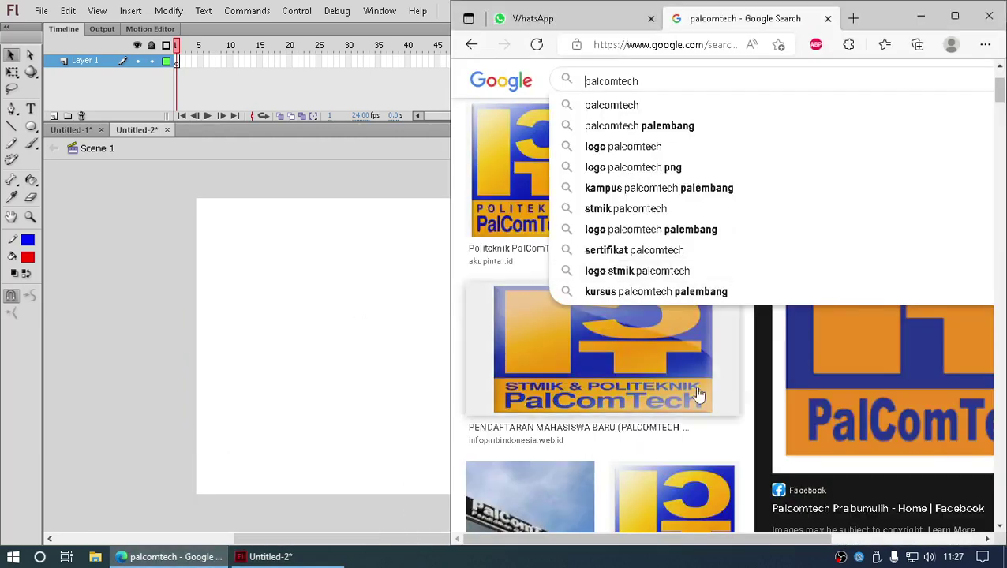
{"action": "right_click", "coordinate": [866, 370]}
{"action": "mouse_move", "coordinate": [713, 402]}
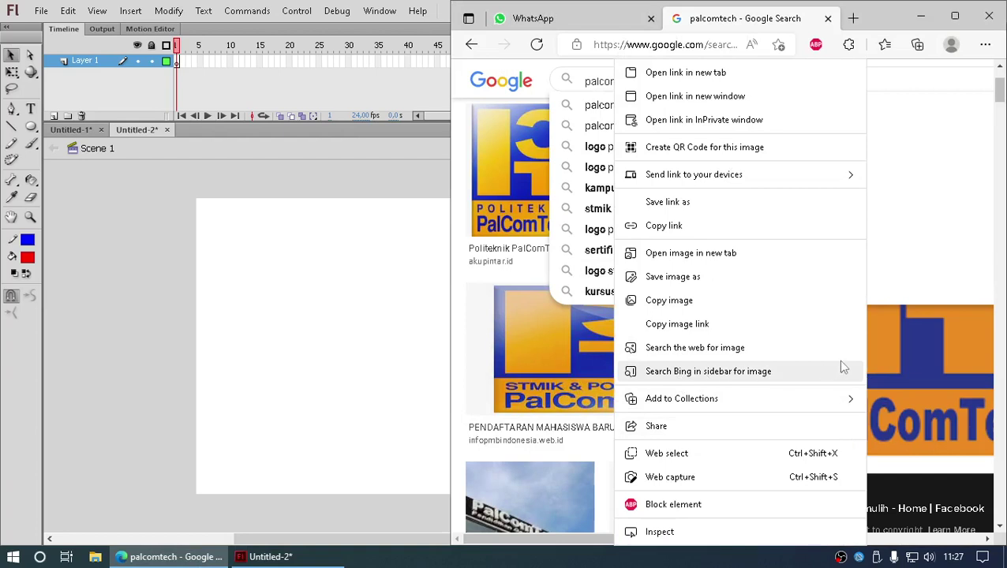
{"action": "left_click", "coordinate": [685, 305]}
{"action": "left_click", "coordinate": [325, 317]}
{"action": "right_click", "coordinate": [325, 318]}
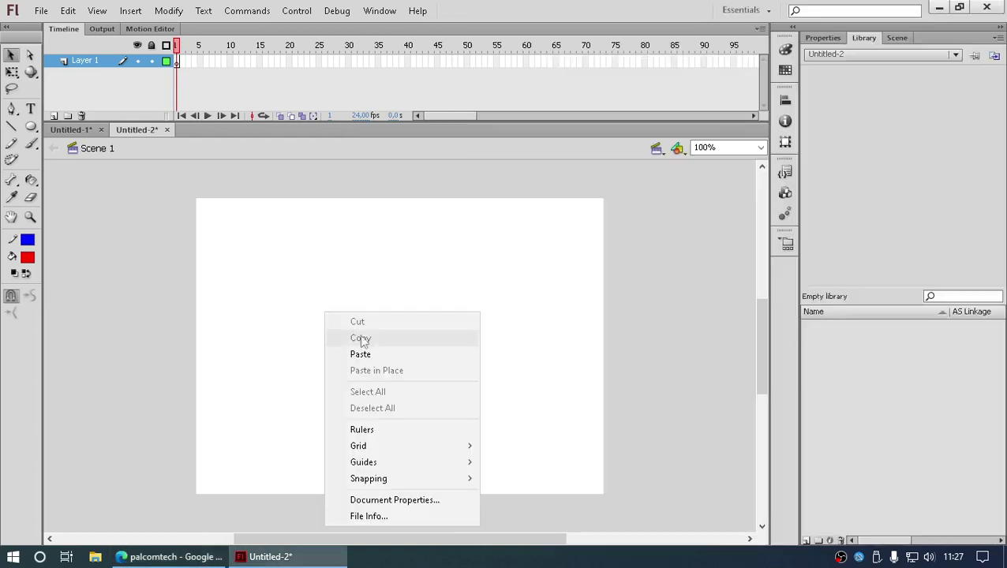
{"action": "left_click", "coordinate": [367, 353]}
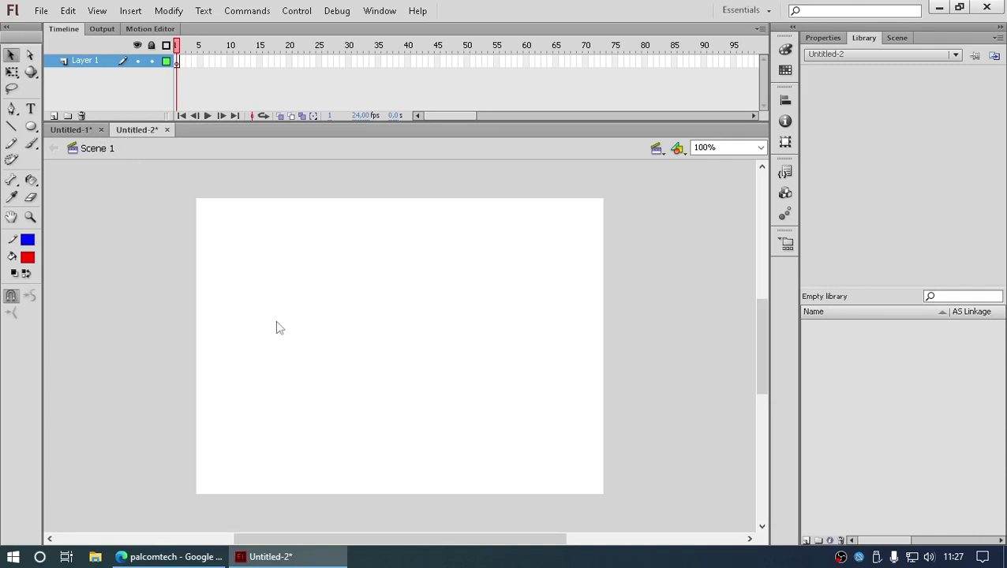
{"action": "key", "text": "ctrl+v"}
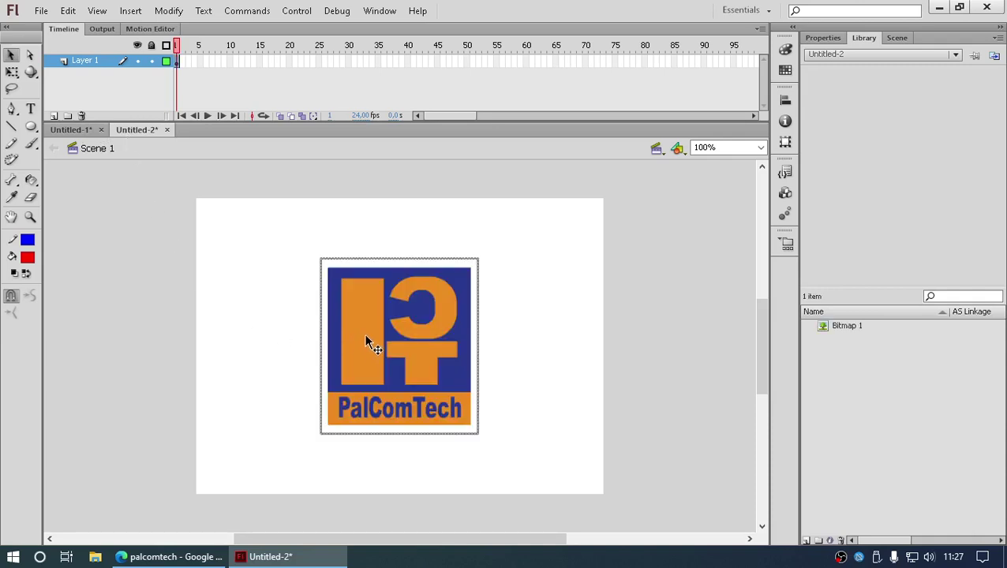
Move the logo image to the upper left on the stage, convert it to a movie clip named "mc masking bulat palcomtech" and open it for editing
{"action": "left_click_drag", "start_coordinate": [371, 341], "coordinate": [319, 325]}
{"action": "right_click", "coordinate": [320, 327]}
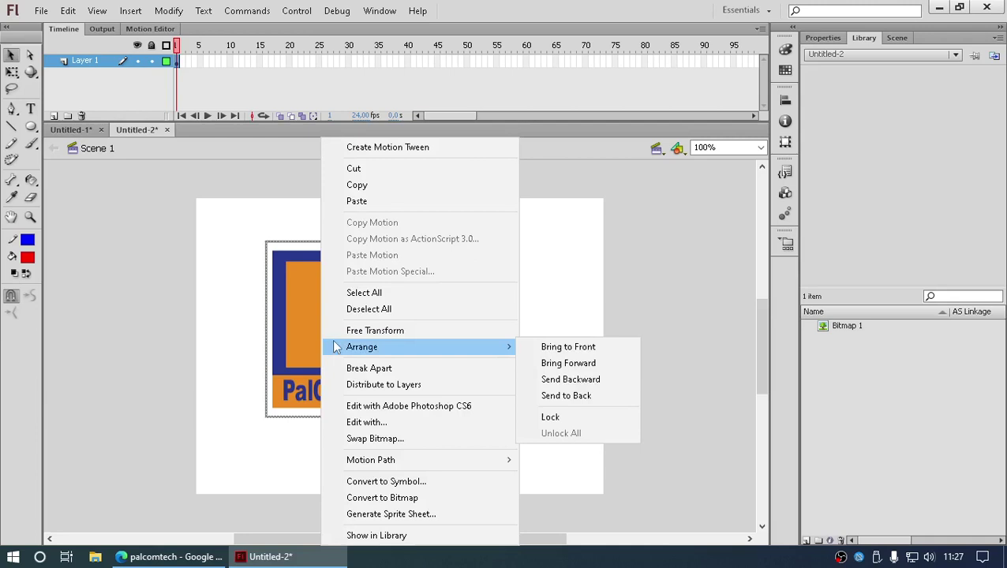
{"action": "left_click", "coordinate": [374, 479]}
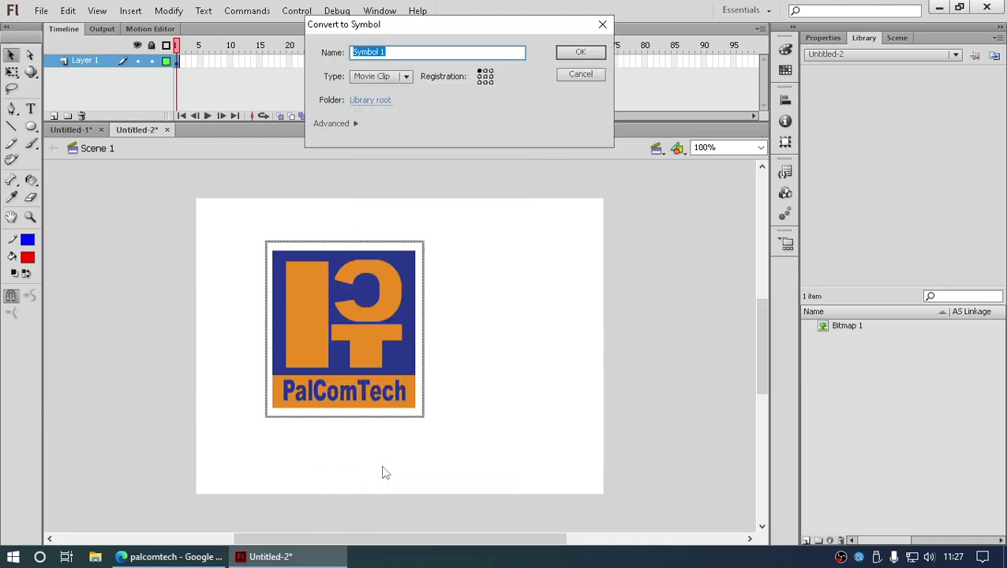
{"action": "type", "text": "mc masking bulat palcomtech"}
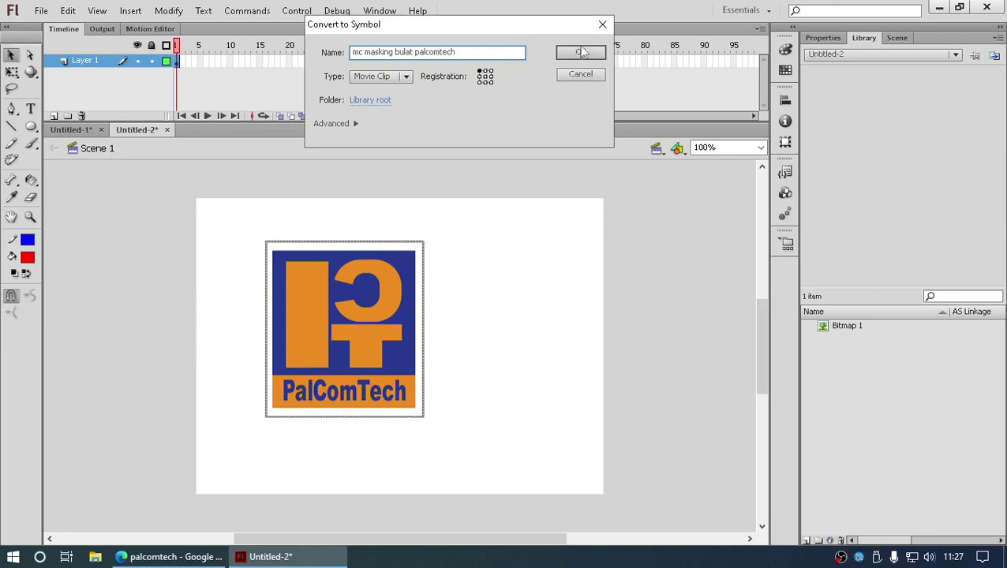
{"action": "left_click", "coordinate": [580, 52]}
{"action": "double_click", "coordinate": [290, 342]}
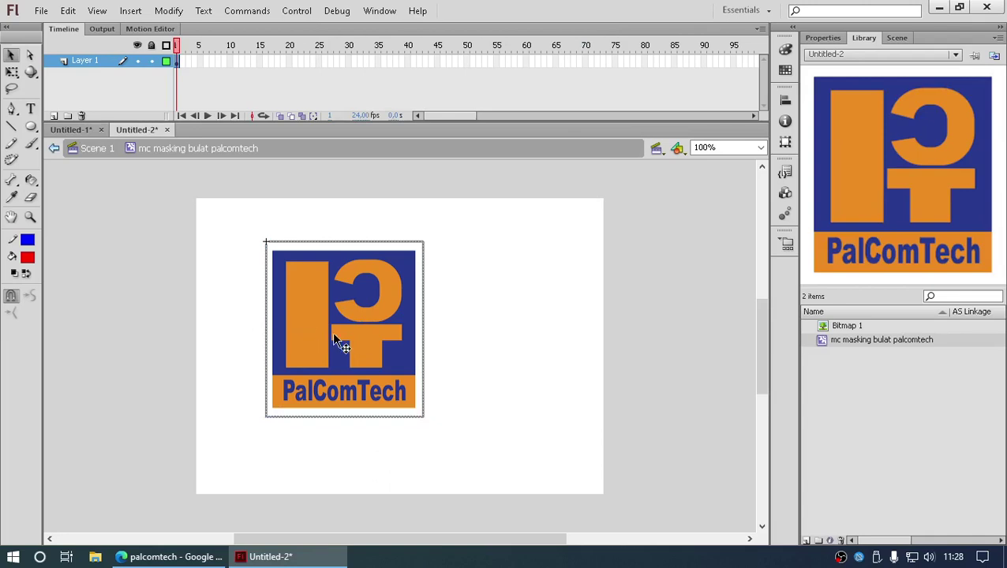
{"action": "left_click", "coordinate": [86, 129]}
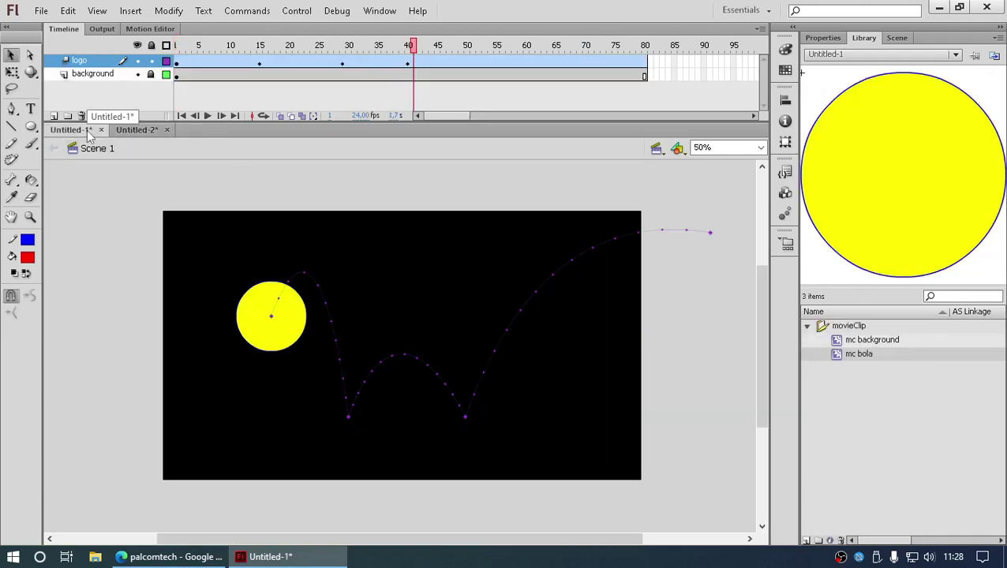
{"action": "left_click", "coordinate": [123, 134]}
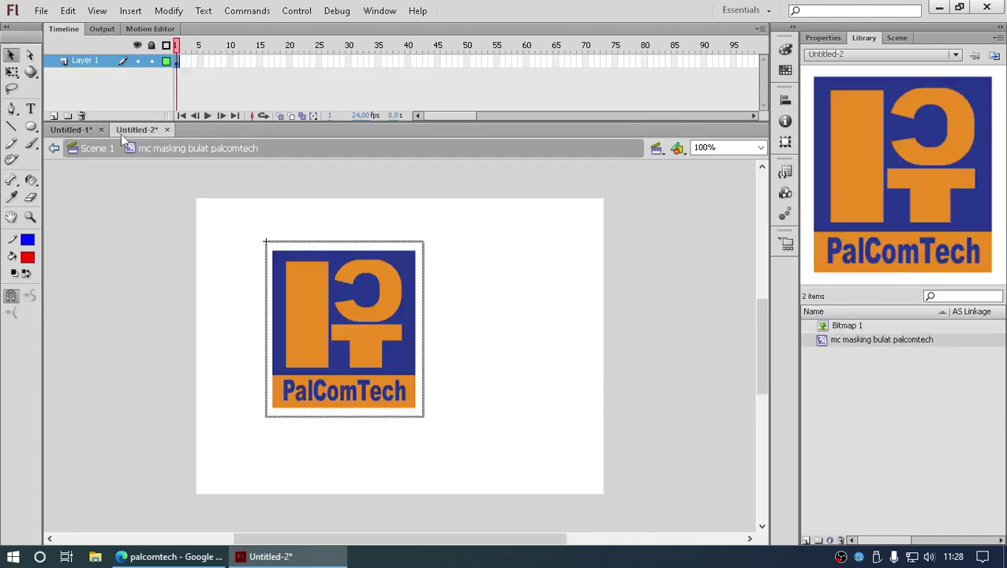
{"action": "left_click", "coordinate": [147, 251]}
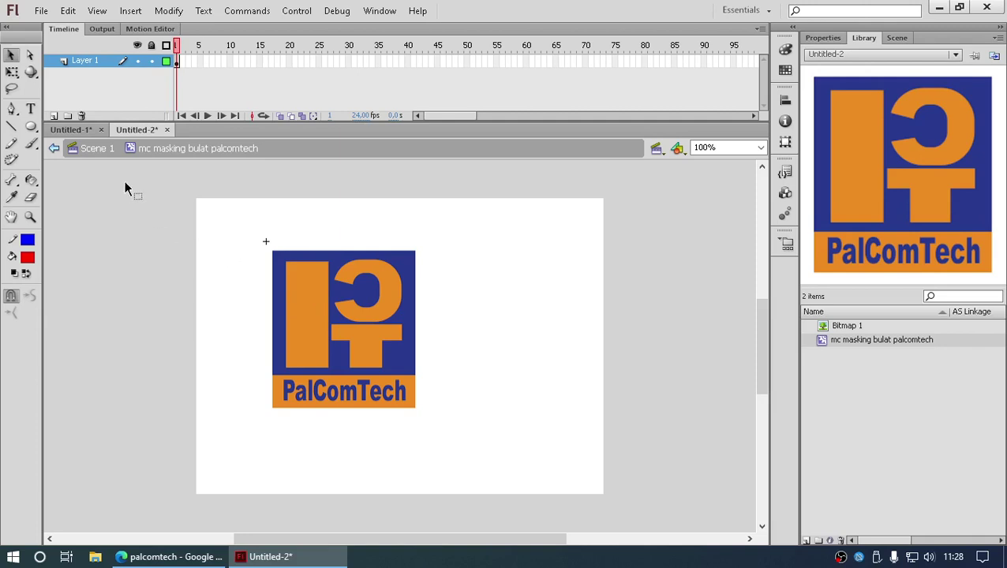
{"action": "left_click", "coordinate": [322, 310]}
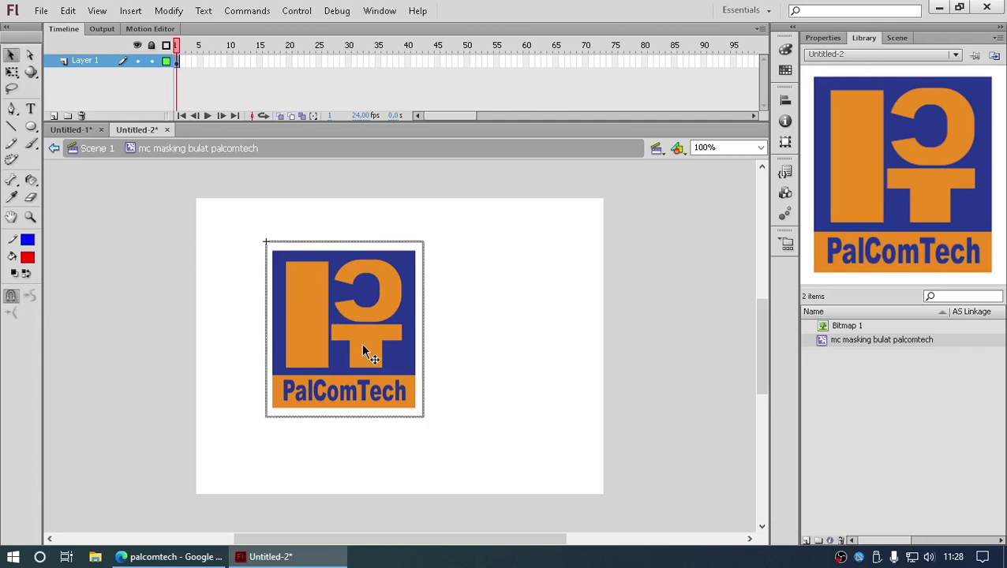
{"action": "right_click", "coordinate": [363, 336]}
{"action": "left_click", "coordinate": [299, 317]}
{"action": "left_click", "coordinate": [103, 155]}
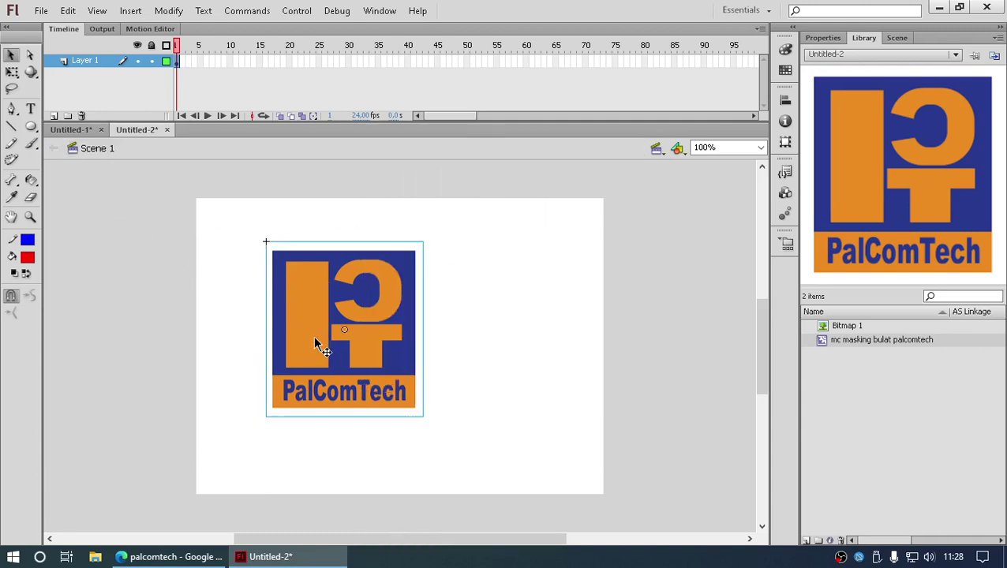
{"action": "double_click", "coordinate": [336, 347]}
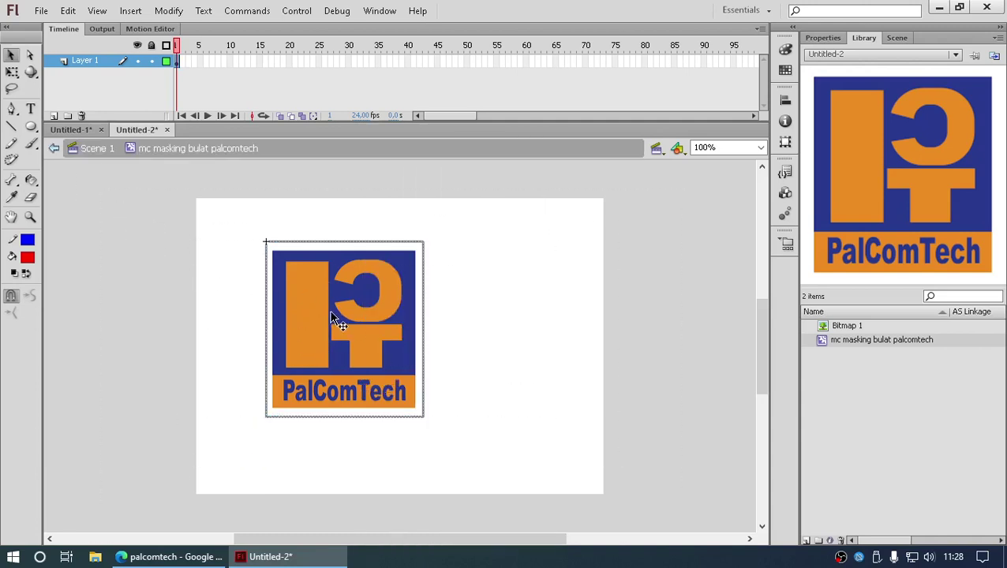
Rename the layer holding the bitmap inside the movie clip as "logo"
{"action": "double_click", "coordinate": [82, 62]}
{"action": "type", "text": "ga"}
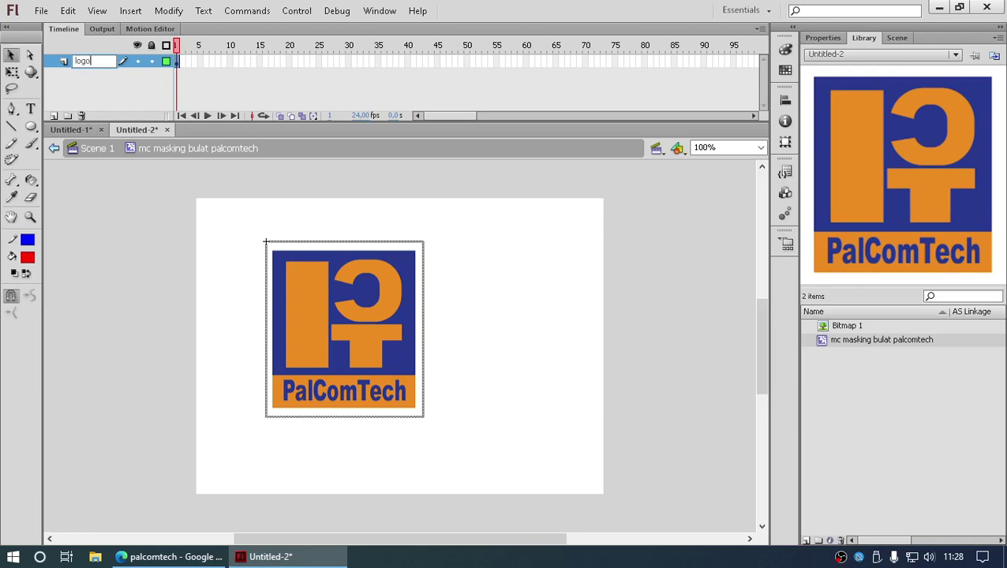
{"action": "left_click", "coordinate": [98, 208]}
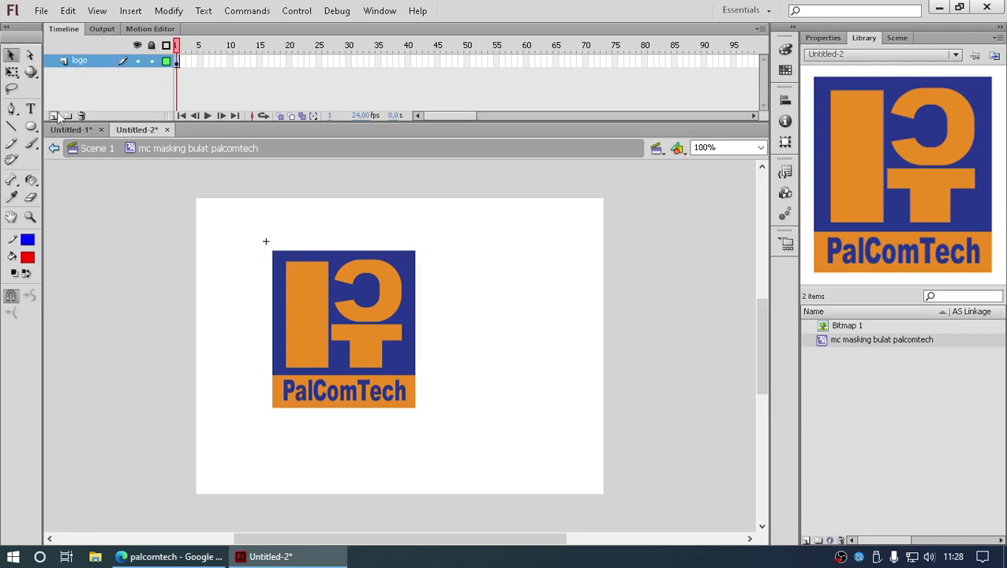
Add a layer named "mask" above the logo layer and lock the logo layer
{"action": "left_click", "coordinate": [55, 116]}
{"action": "key", "text": "k"}
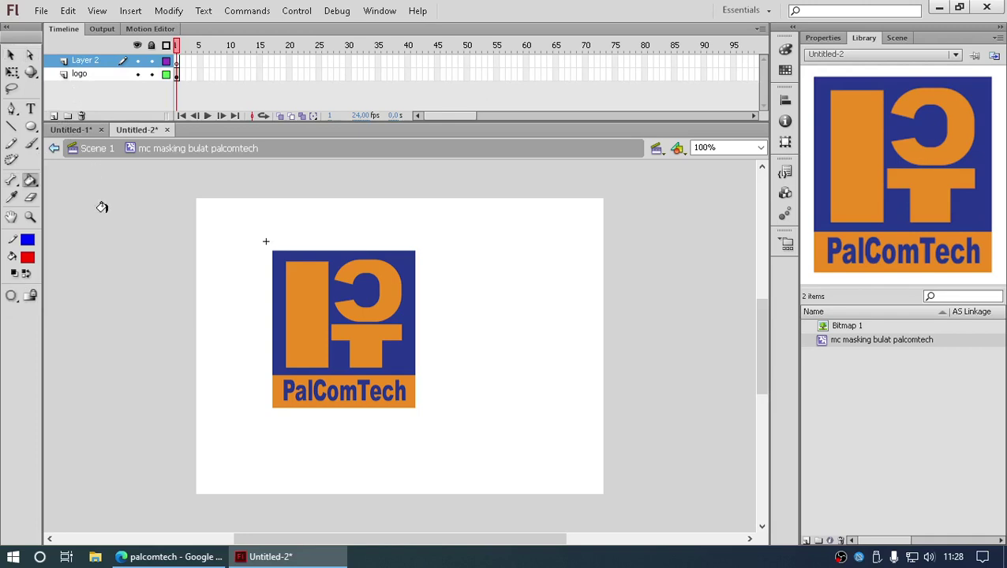
{"action": "left_click", "coordinate": [30, 126]}
{"action": "key", "text": "o"}
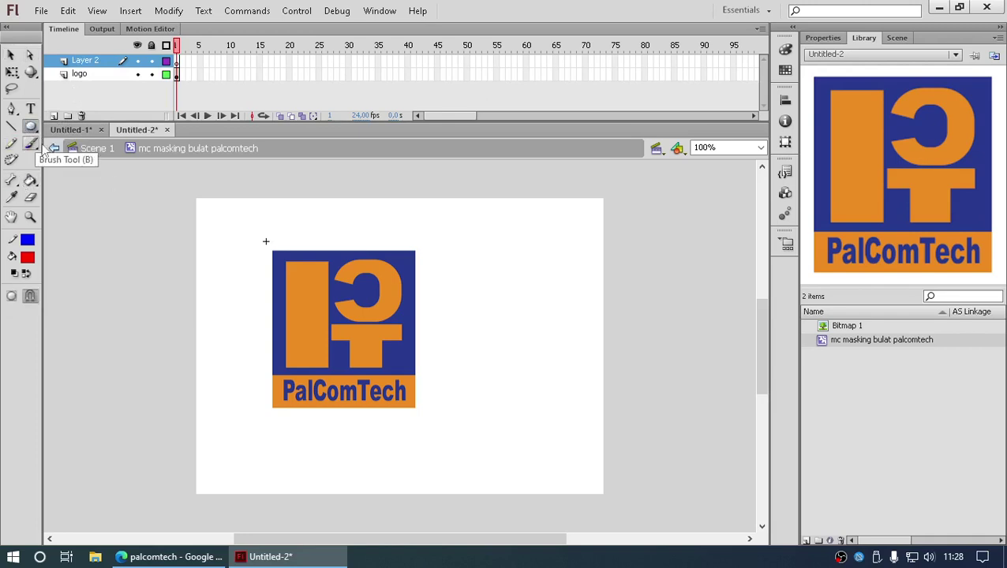
{"action": "left_click", "coordinate": [152, 74]}
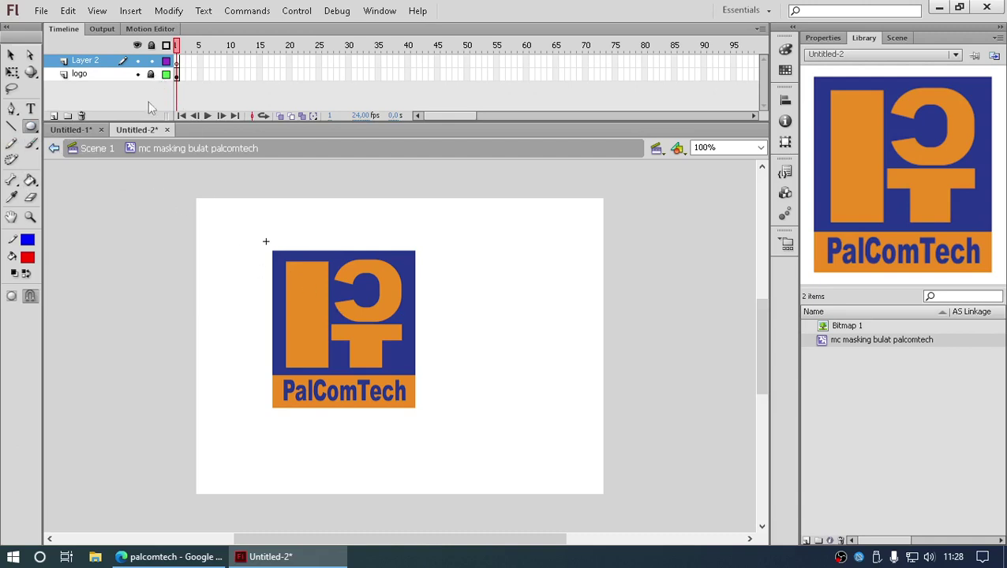
{"action": "double_click", "coordinate": [89, 60]}
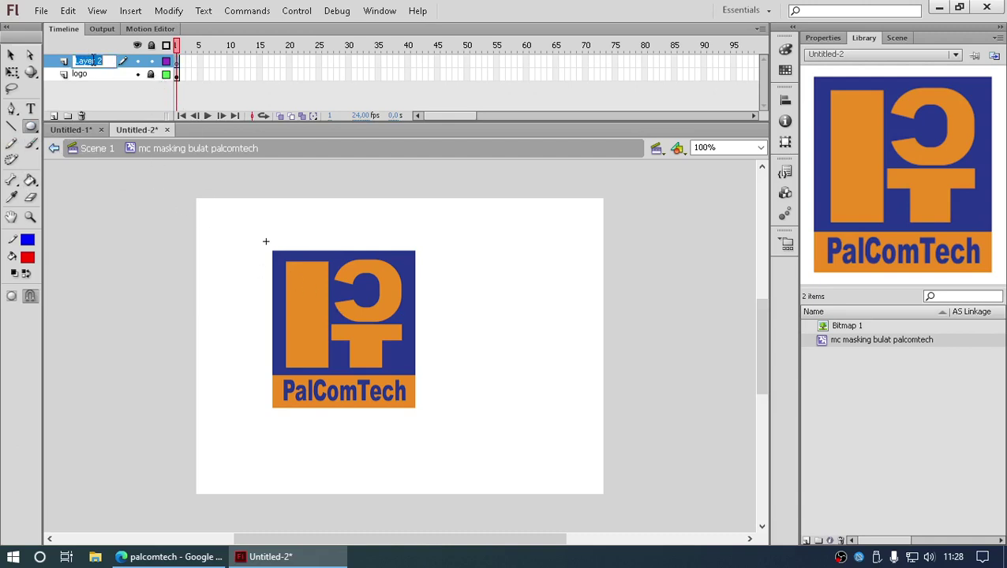
{"action": "type", "text": "mask"}
{"action": "key", "text": "Return"}
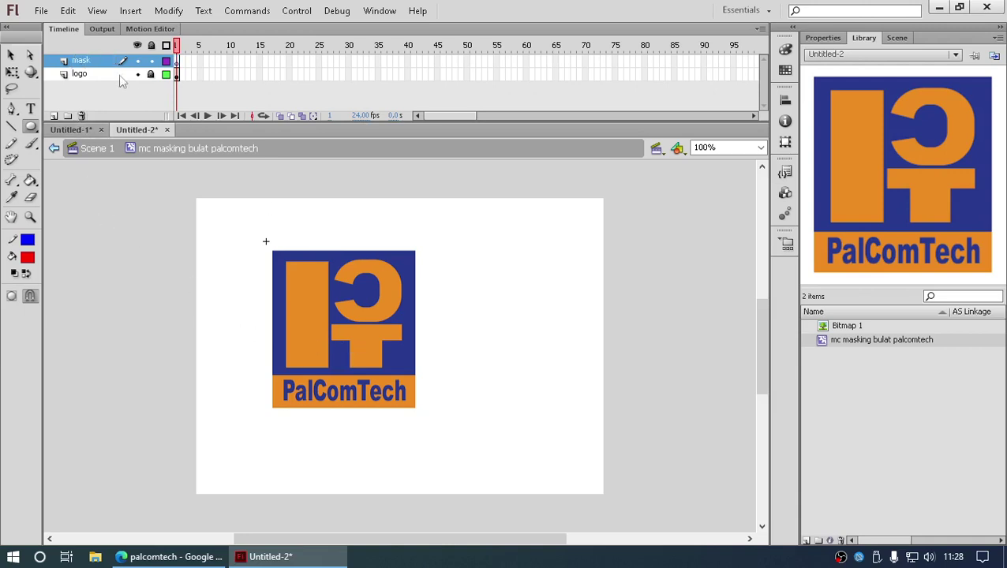
Draw a small bright green circle without an outline on the mask layer, centred over the stem of the logo's T
{"action": "left_click_drag", "start_coordinate": [354, 333], "coordinate": [368, 347]}
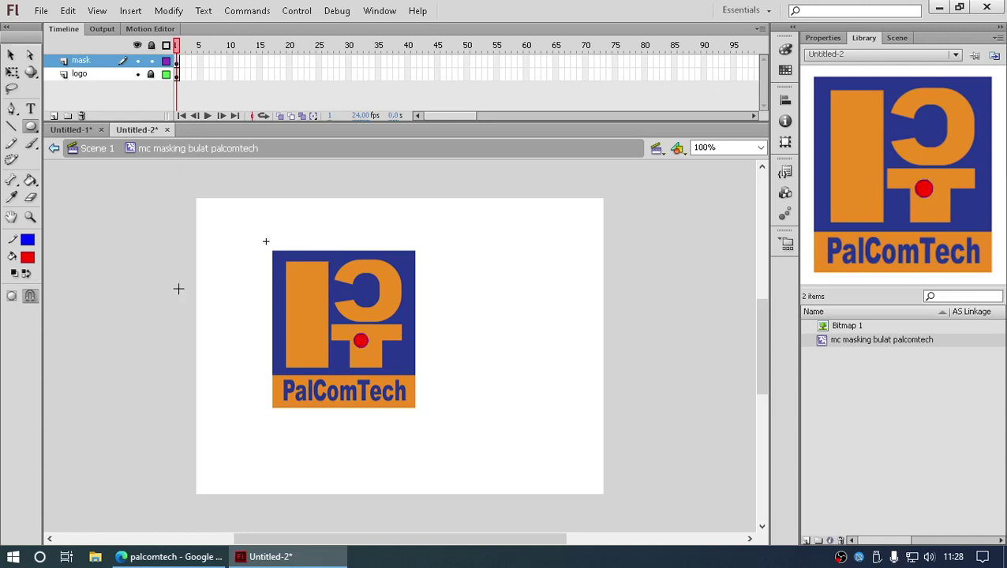
{"action": "left_click", "coordinate": [11, 55]}
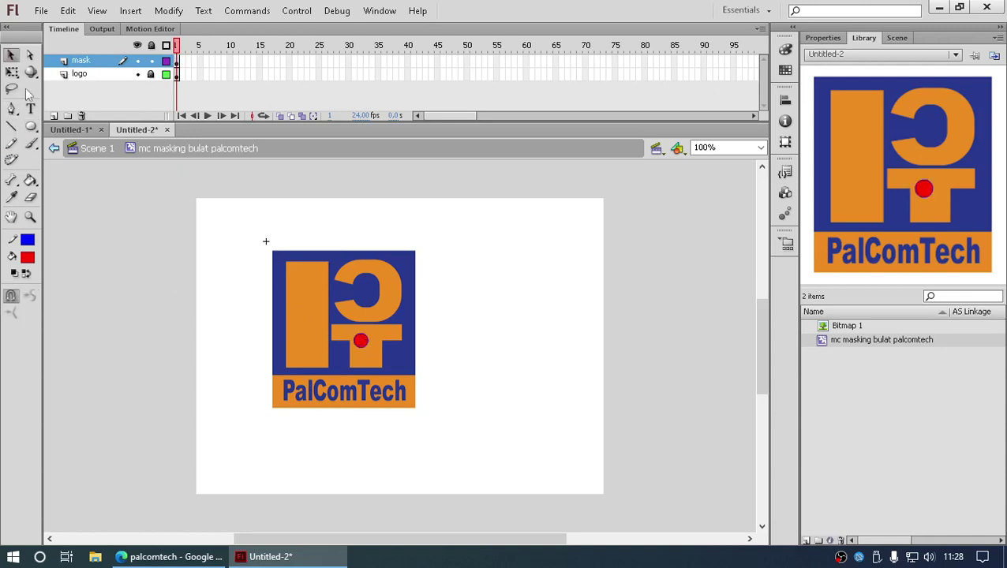
{"action": "left_click", "coordinate": [363, 337]}
{"action": "left_click", "coordinate": [28, 256]}
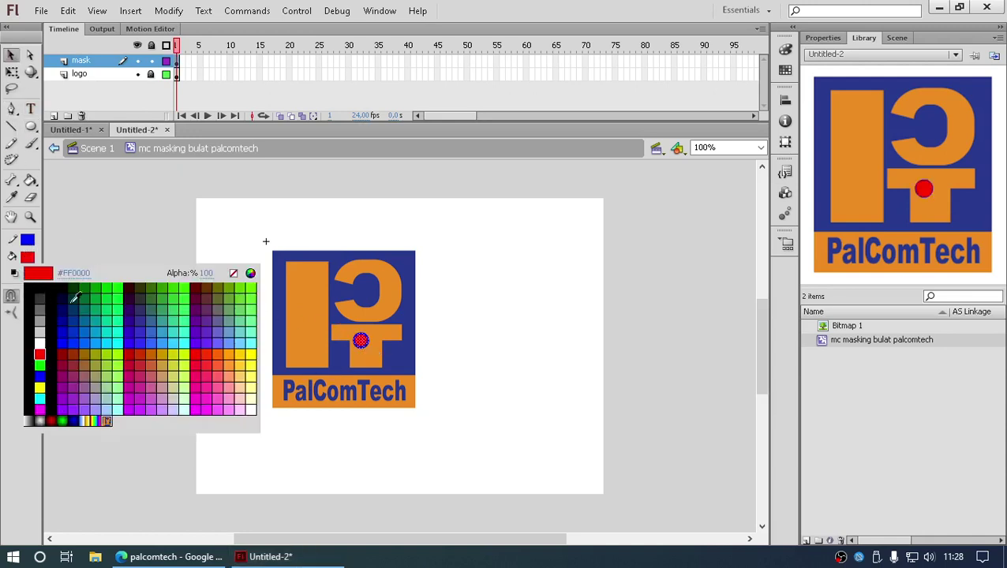
{"action": "left_click", "coordinate": [107, 285]}
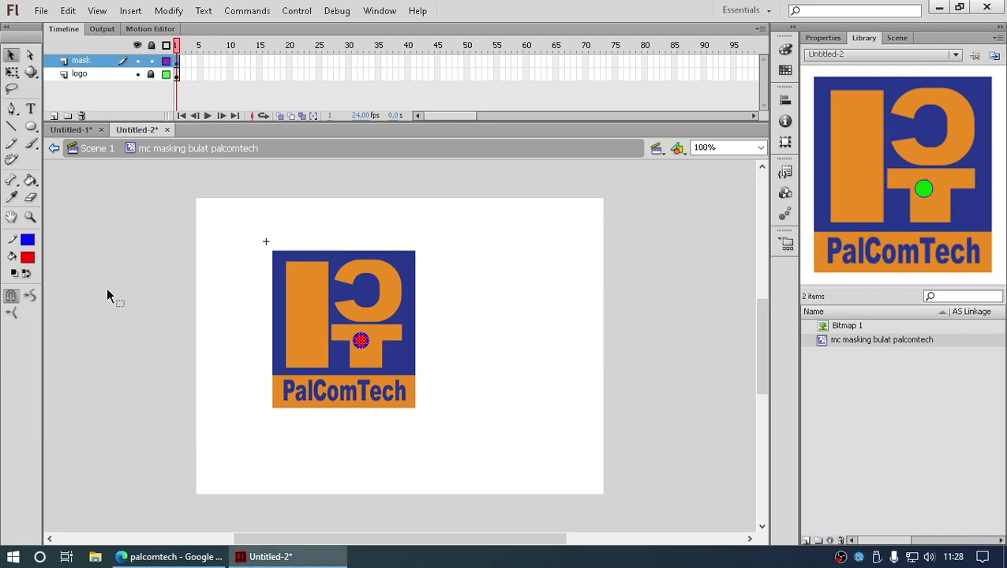
{"action": "left_click", "coordinate": [486, 345]}
{"action": "key", "text": "Delete"}
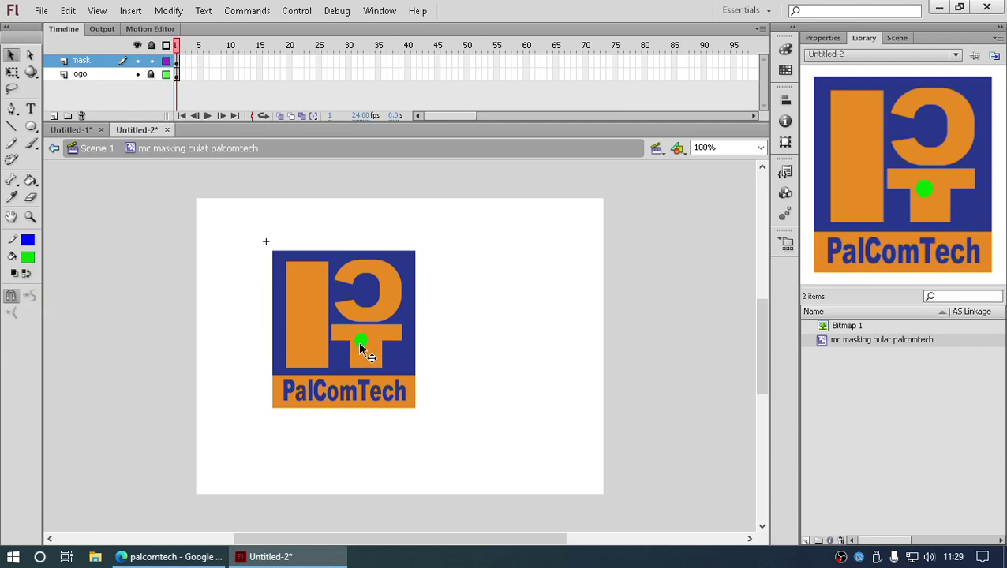
{"action": "left_click_drag", "start_coordinate": [361, 343], "coordinate": [366, 349]}
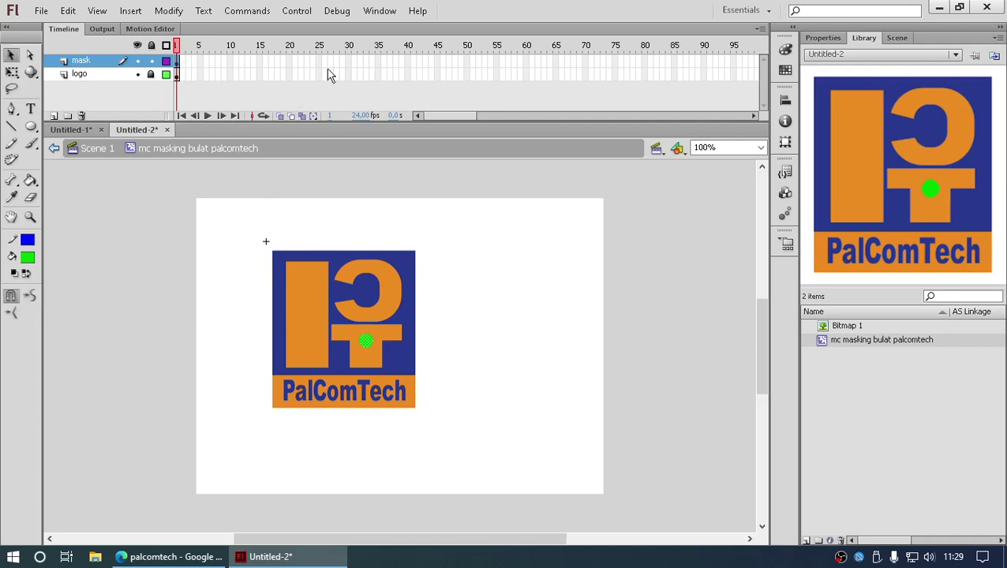
Extend both the mask and logo layers to frame 25
{"action": "left_click_drag", "start_coordinate": [318, 62], "coordinate": [317, 89]}
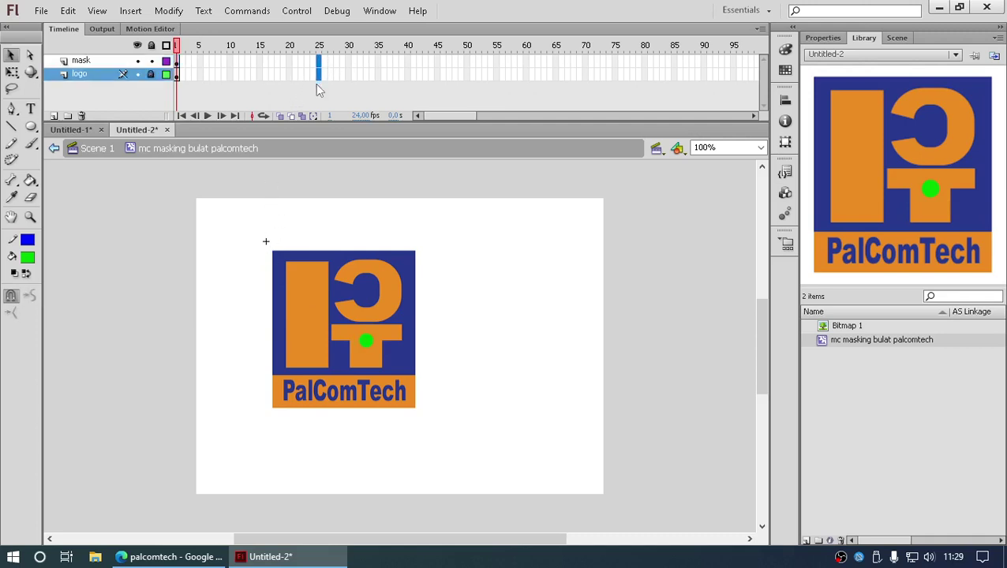
{"action": "key", "text": "F5"}
{"action": "right_click", "coordinate": [293, 61]}
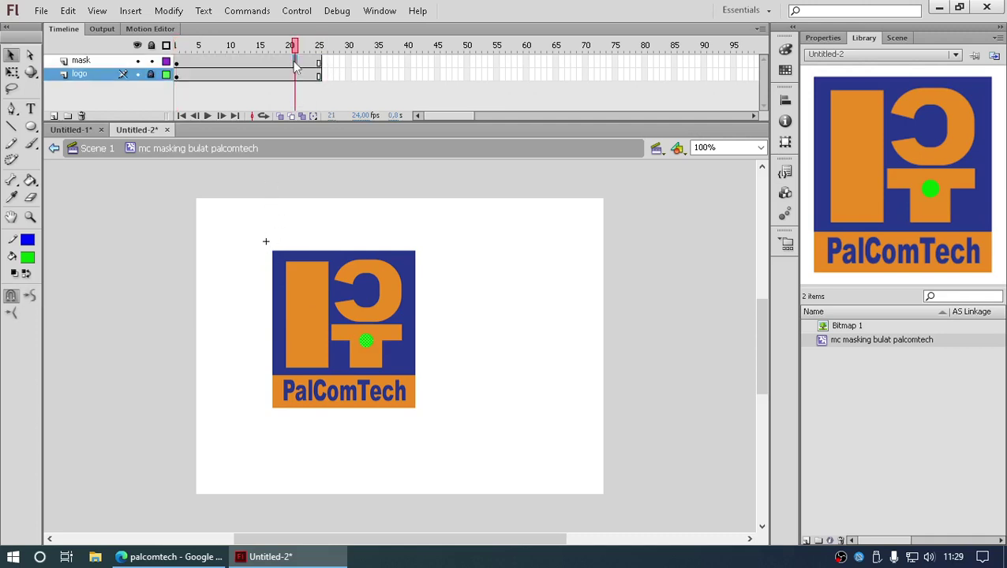
{"action": "left_click", "coordinate": [340, 72]}
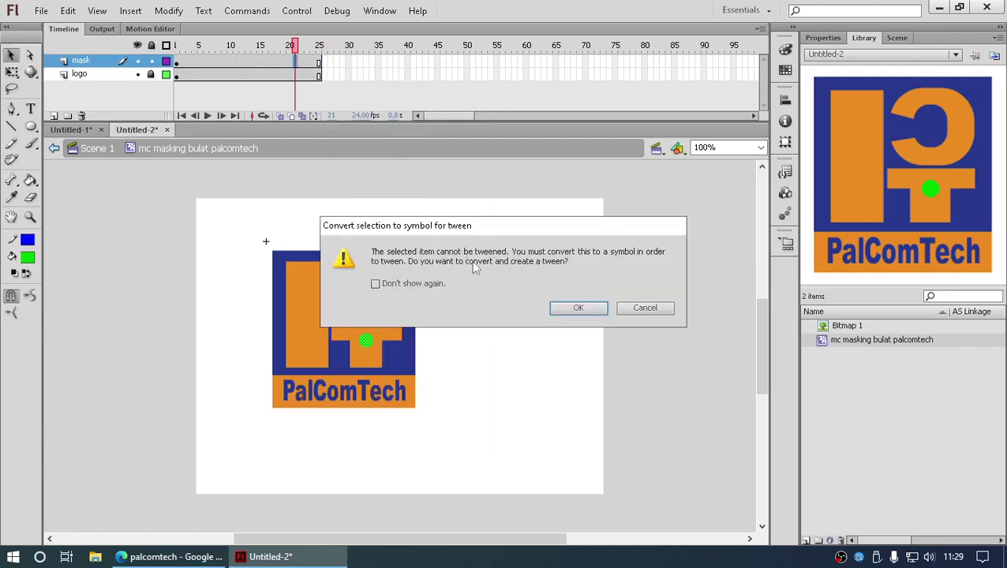
{"action": "left_click", "coordinate": [639, 314]}
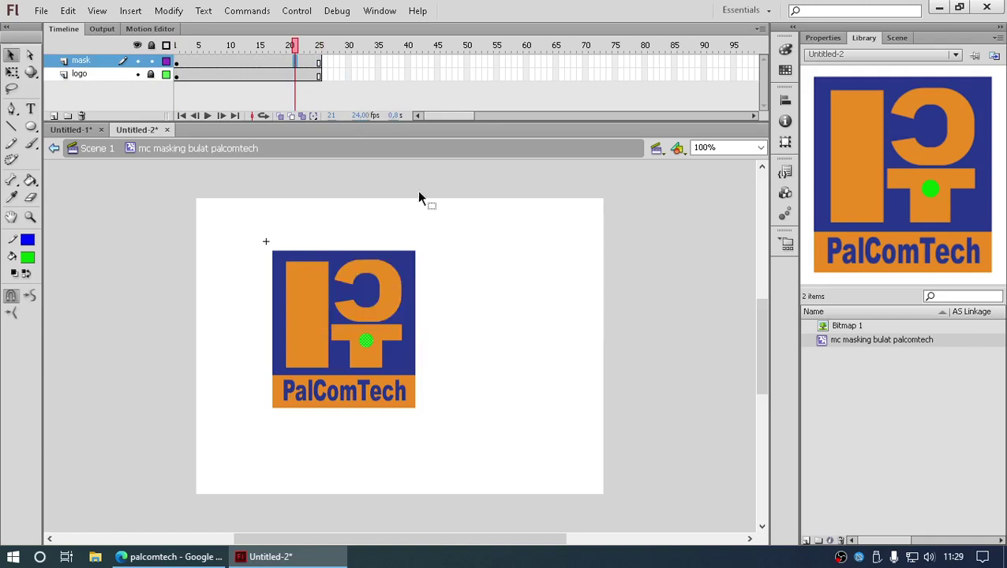
{"action": "left_click", "coordinate": [248, 61]}
{"action": "right_click", "coordinate": [248, 60]}
{"action": "left_click", "coordinate": [285, 73]}
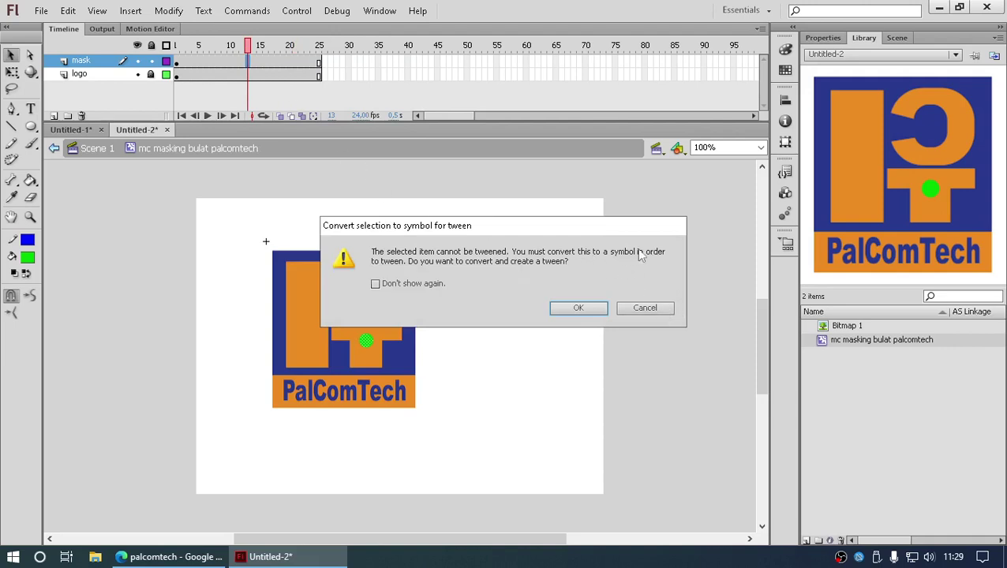
{"action": "left_click", "coordinate": [644, 308]}
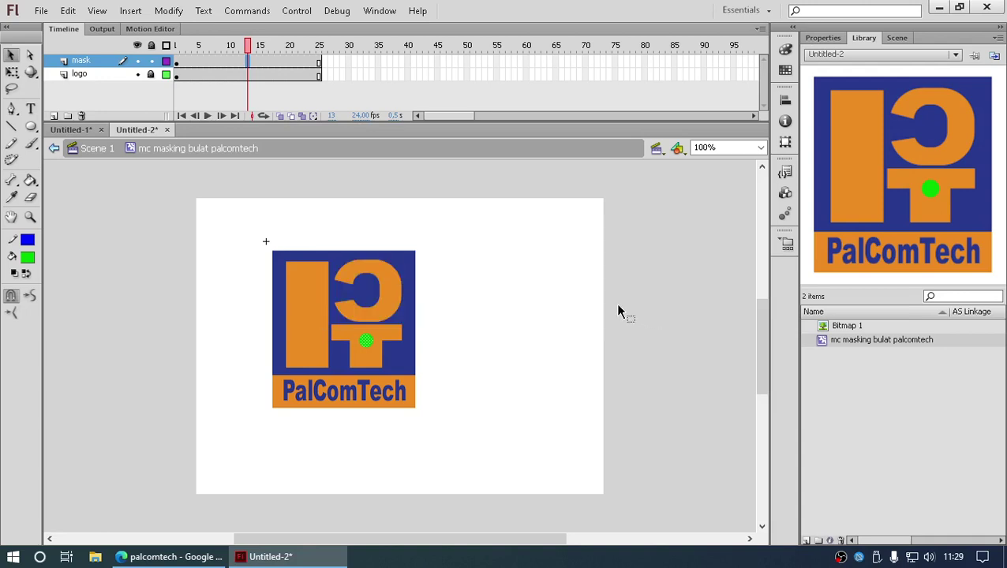
Convert the green circle to a movie clip symbol named "mc bulat hijau 01"
{"action": "left_click", "coordinate": [368, 345]}
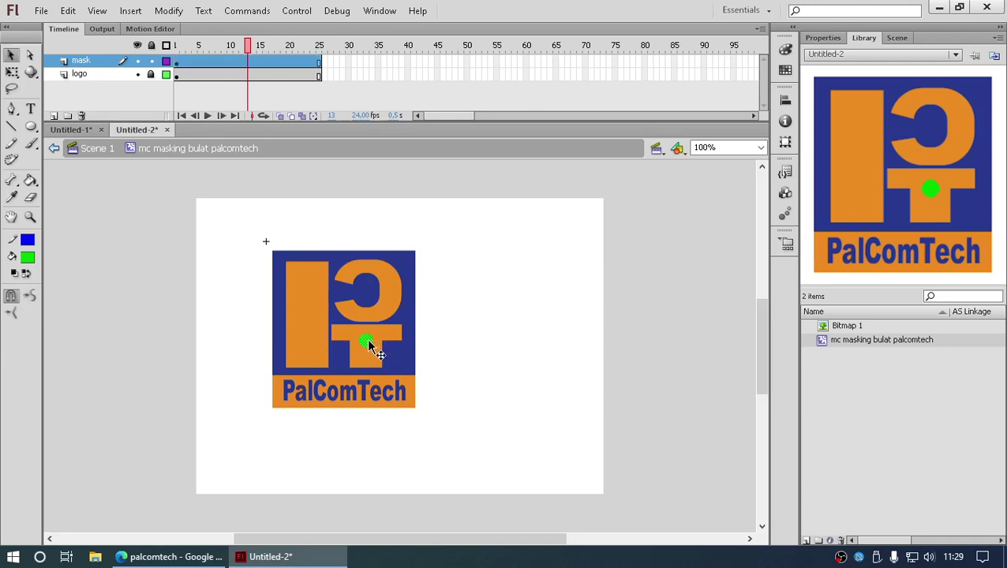
{"action": "right_click", "coordinate": [369, 345]}
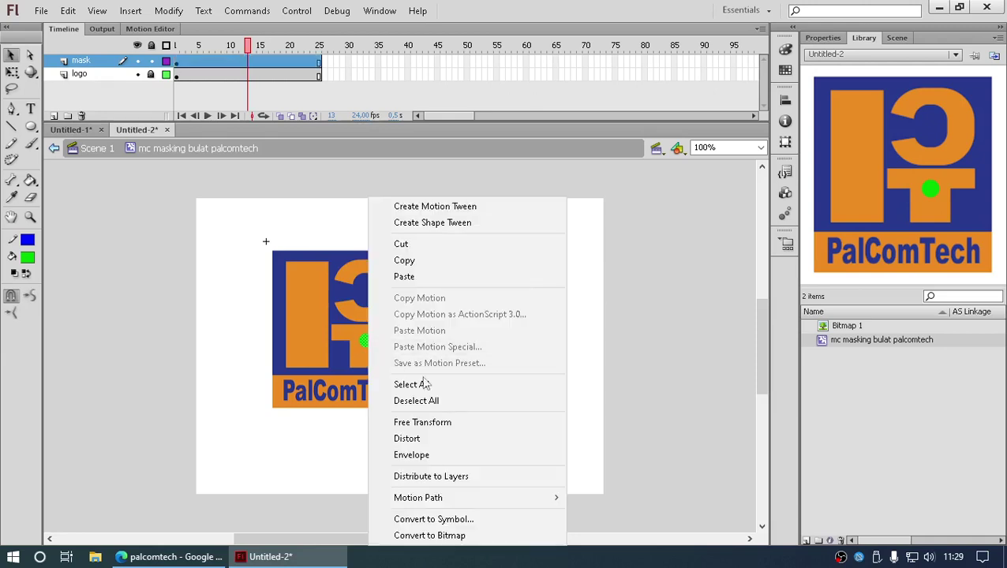
{"action": "left_click", "coordinate": [449, 518]}
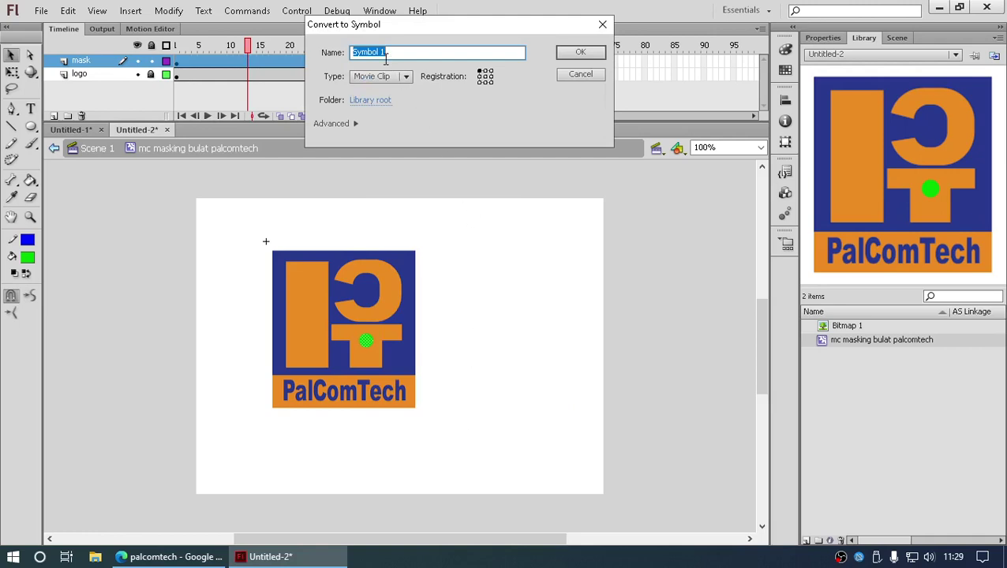
{"action": "type", "text": "m"}
{"action": "key", "text": "Return"}
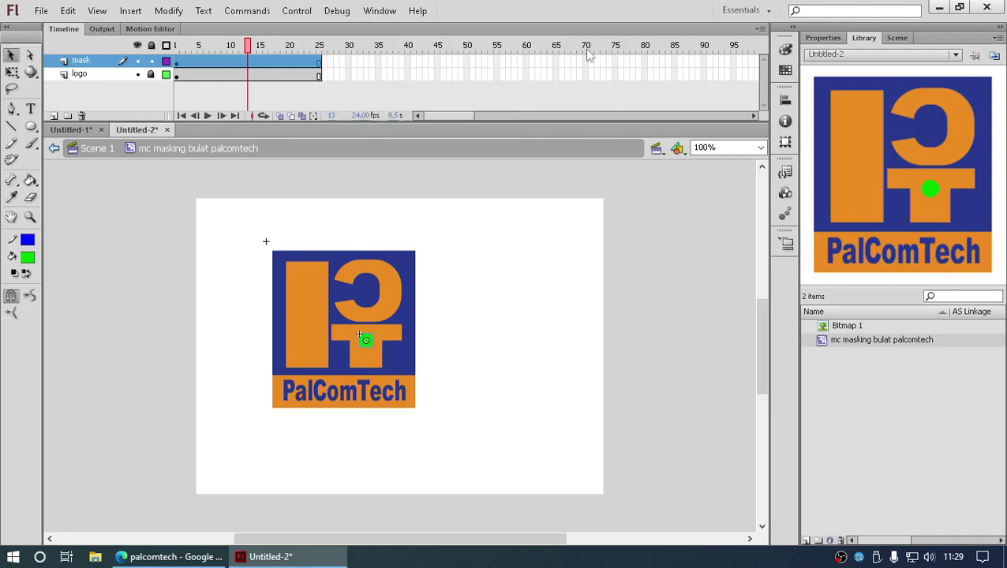
Create a motion tween on the mask layer for the green circle movie clip
{"action": "left_click", "coordinate": [254, 61]}
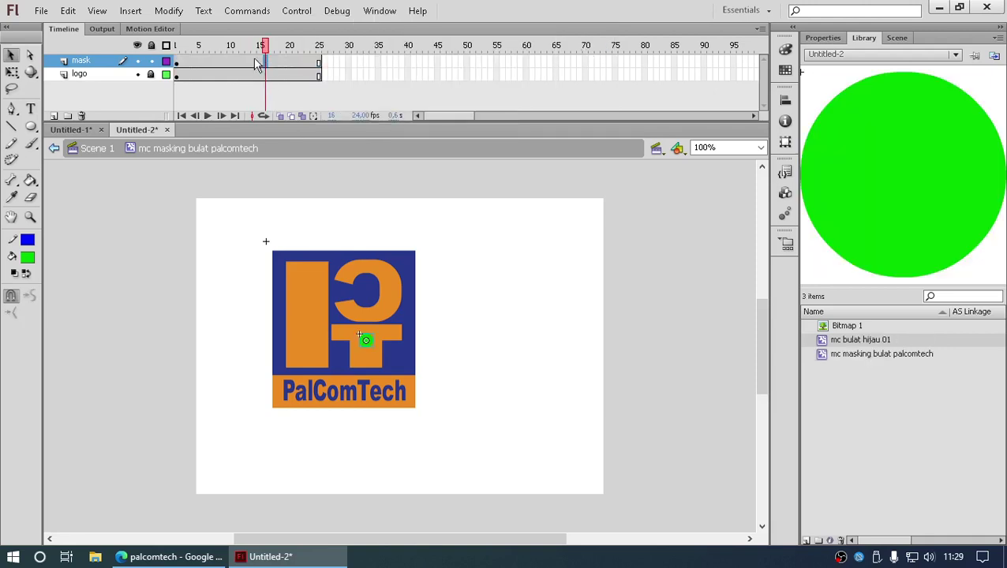
{"action": "right_click", "coordinate": [255, 60]}
{"action": "left_click", "coordinate": [326, 70]}
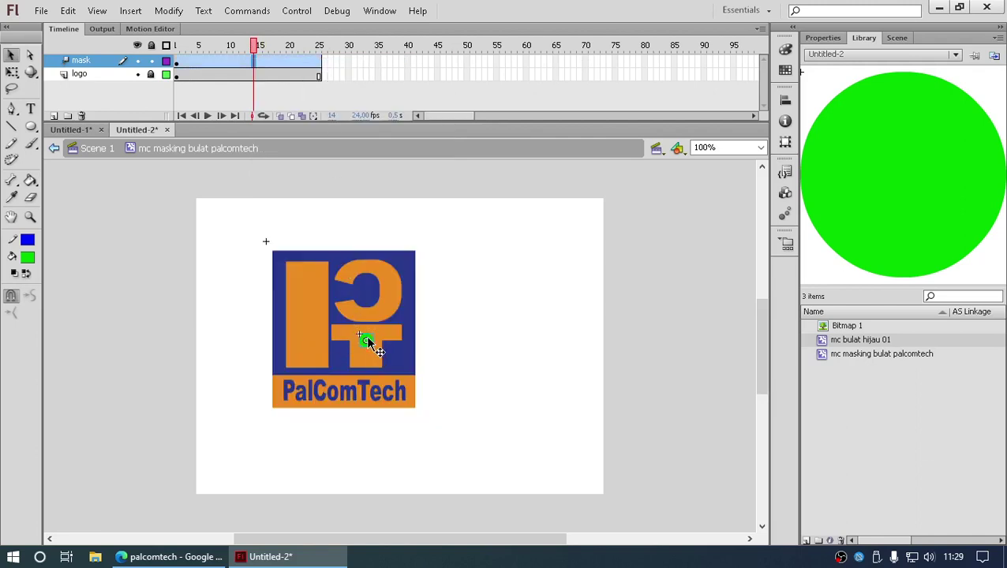
At frame 15 of the mask layer, enlarge the green circle and centre it so that it covers the whole PalComTech logo
{"action": "left_click", "coordinate": [290, 65]}
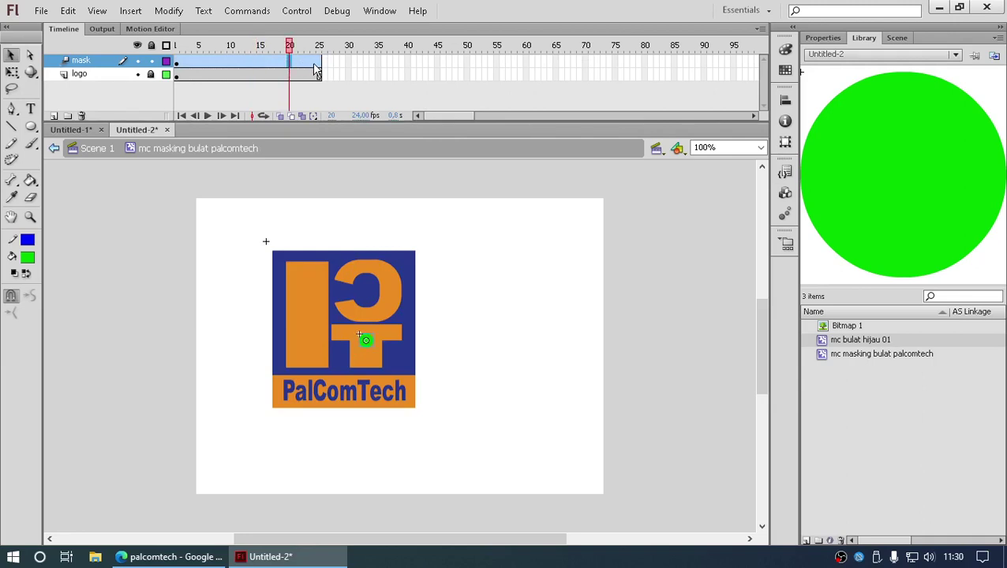
{"action": "left_click", "coordinate": [260, 63]}
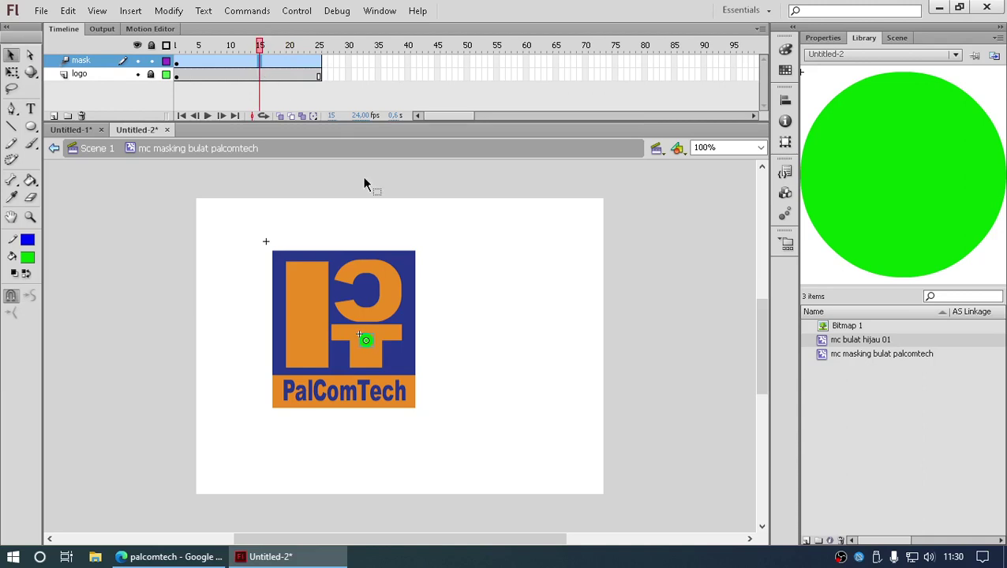
{"action": "left_click", "coordinate": [11, 71]}
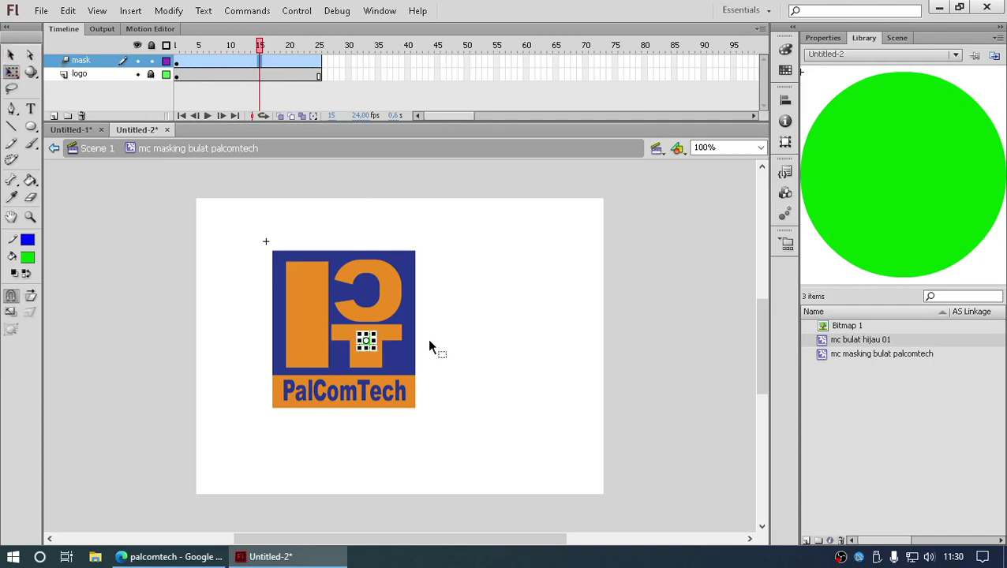
{"action": "left_click_drag", "start_coordinate": [377, 334], "coordinate": [477, 217]}
{"action": "left_click_drag", "start_coordinate": [406, 333], "coordinate": [380, 317]}
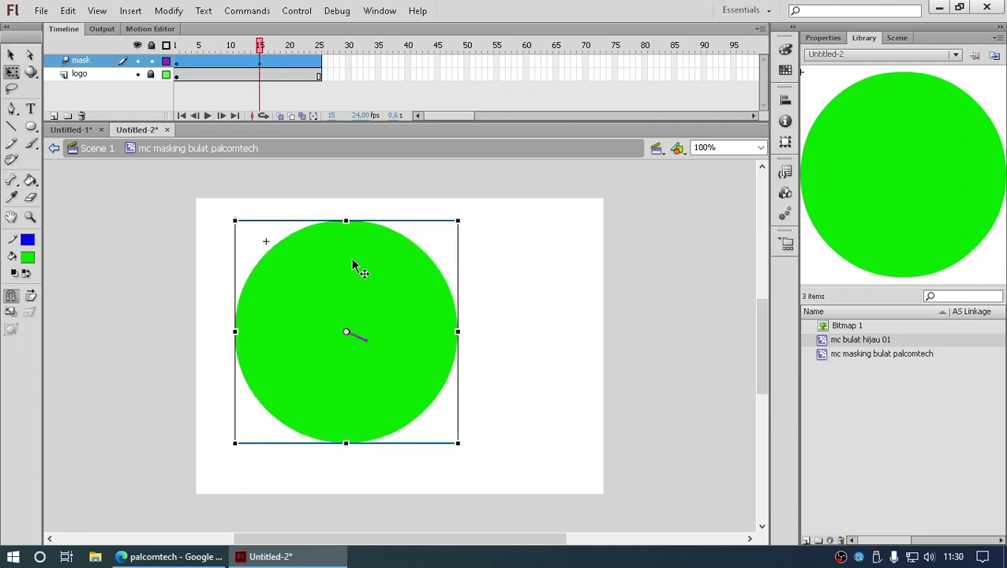
{"action": "left_click", "coordinate": [199, 66]}
{"action": "left_click_drag", "start_coordinate": [199, 66], "coordinate": [277, 76]}
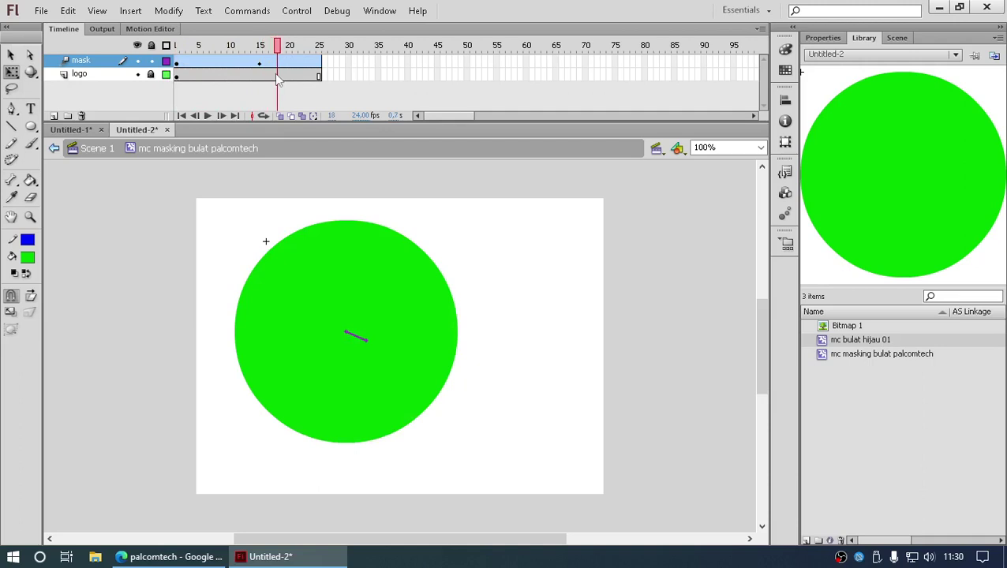
Turn the mask layer into a mask over the logo layer and return to Scene 1
{"action": "left_click", "coordinate": [276, 62]}
{"action": "right_click", "coordinate": [65, 61]}
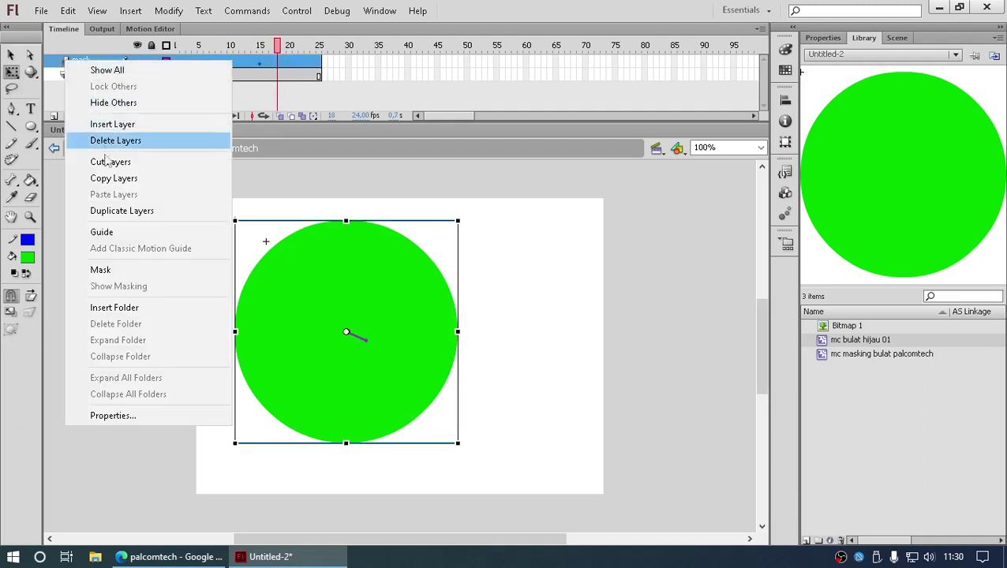
{"action": "left_click", "coordinate": [110, 269]}
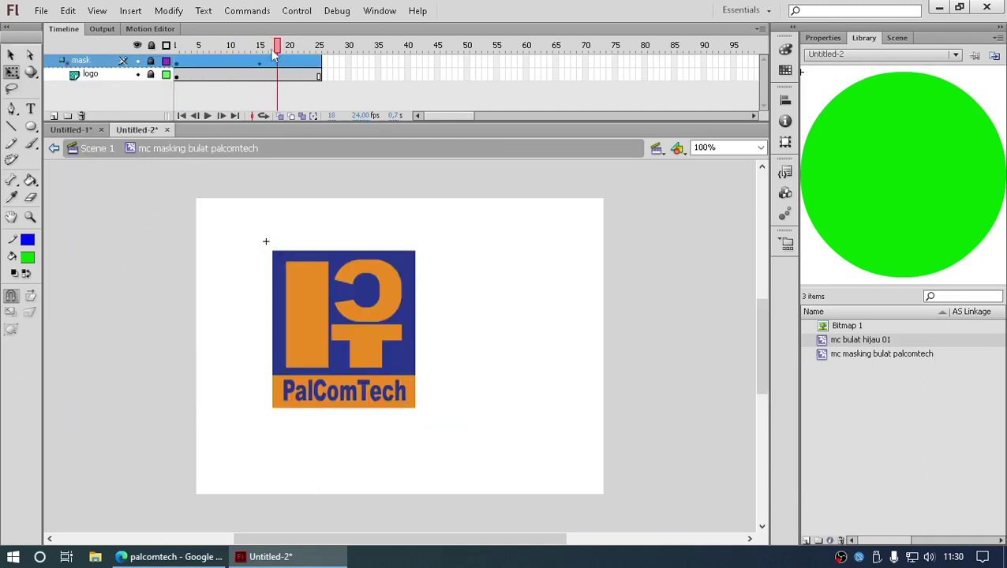
{"action": "mouse_move", "coordinate": [276, 48]}
{"action": "left_mouse_down"}
{"action": "mouse_move", "coordinate": [177, 63]}
{"action": "mouse_move", "coordinate": [274, 63]}
{"action": "left_mouse_up"}
{"action": "left_click", "coordinate": [101, 151]}
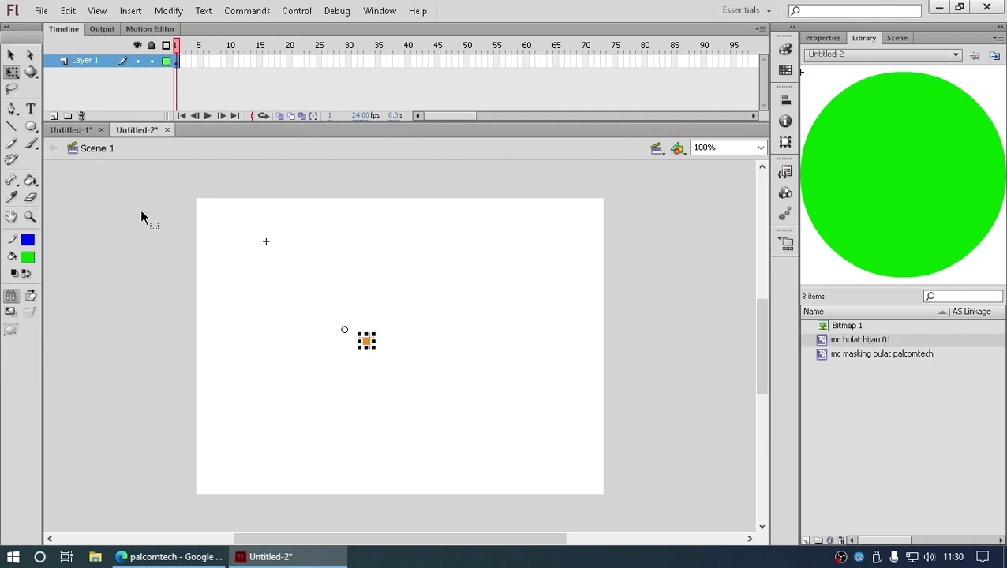
In the Untitled-1 document, show the Untitled-2 library and try to place "mc masking bulat palcomtech" on the ball in the logo layer
{"action": "left_click", "coordinate": [80, 134]}
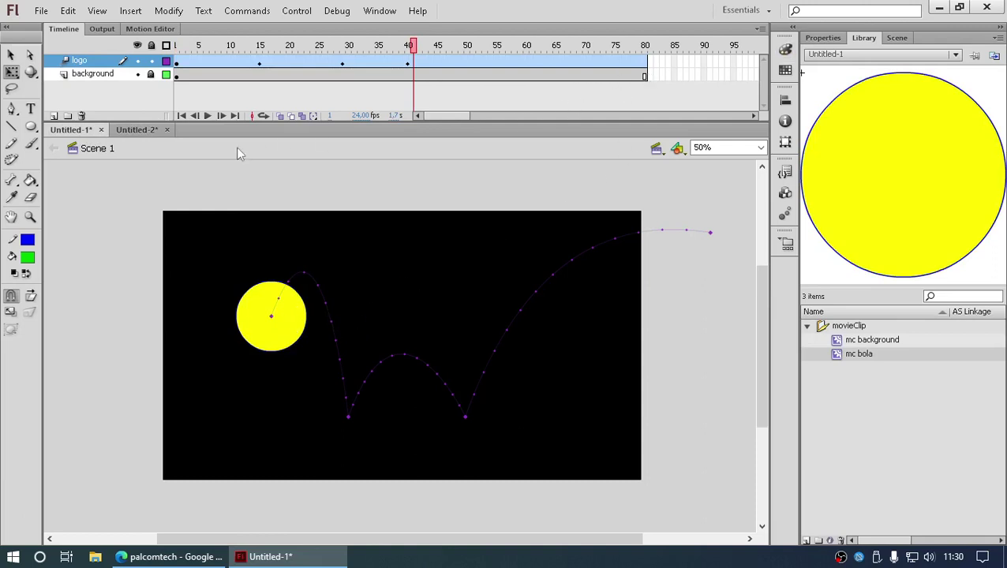
{"action": "left_click", "coordinate": [848, 54]}
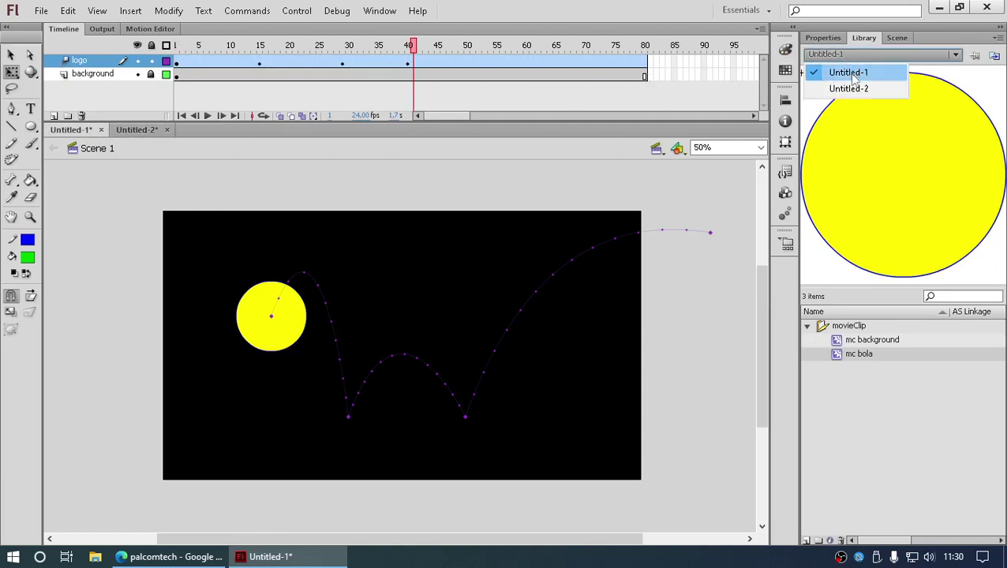
{"action": "left_click", "coordinate": [851, 89]}
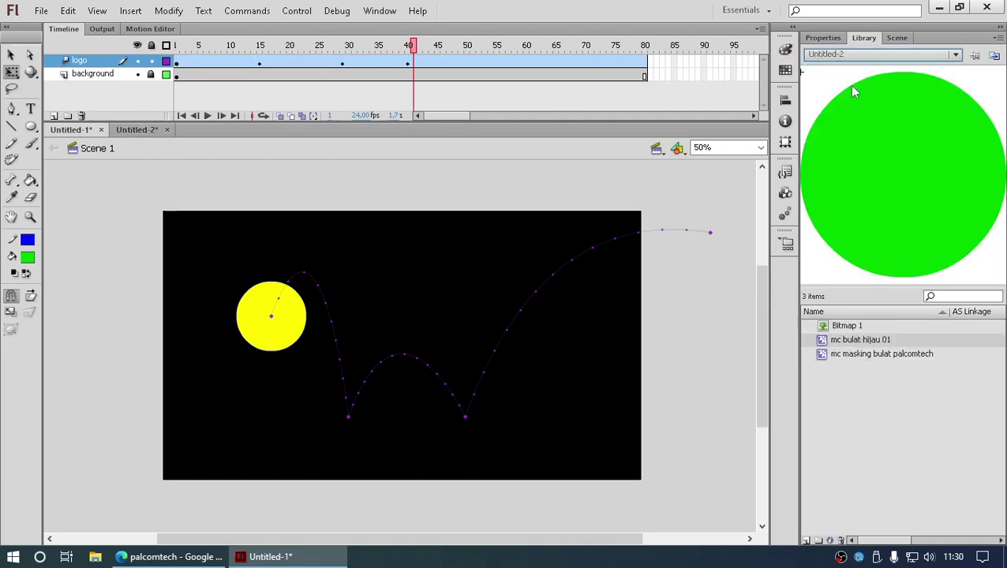
{"action": "left_click", "coordinate": [856, 355]}
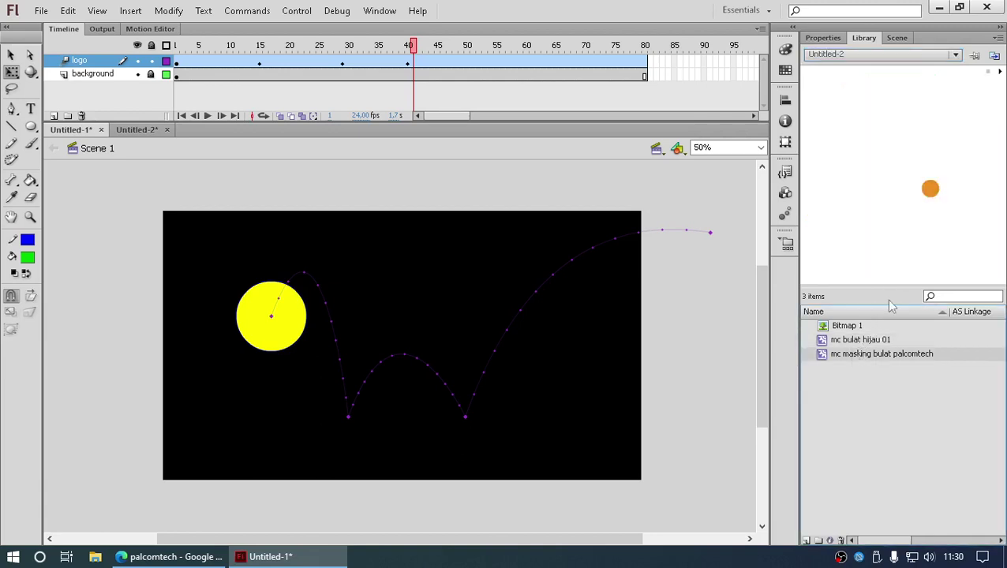
{"action": "left_click_drag", "start_coordinate": [851, 356], "coordinate": [271, 320]}
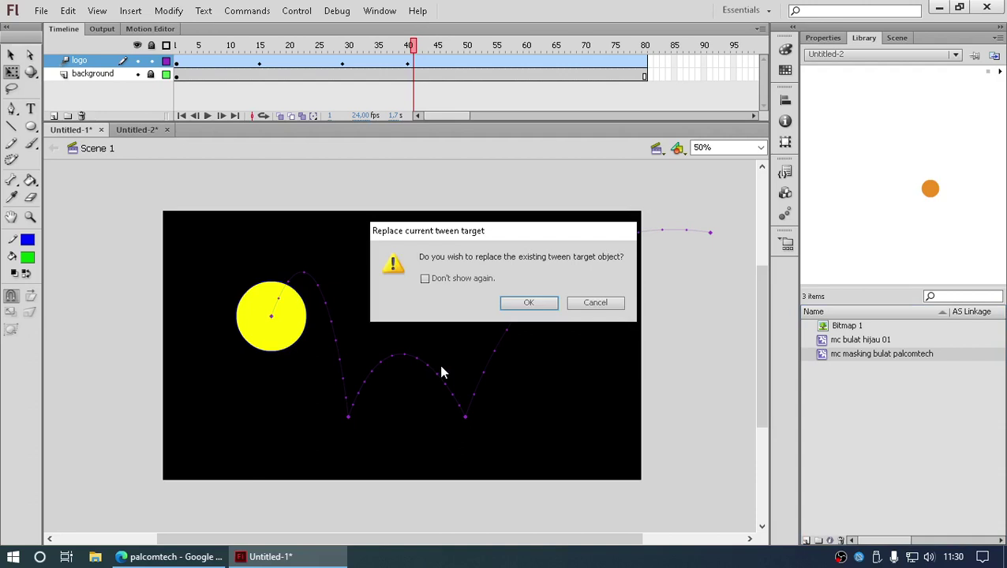
{"action": "left_click", "coordinate": [593, 303]}
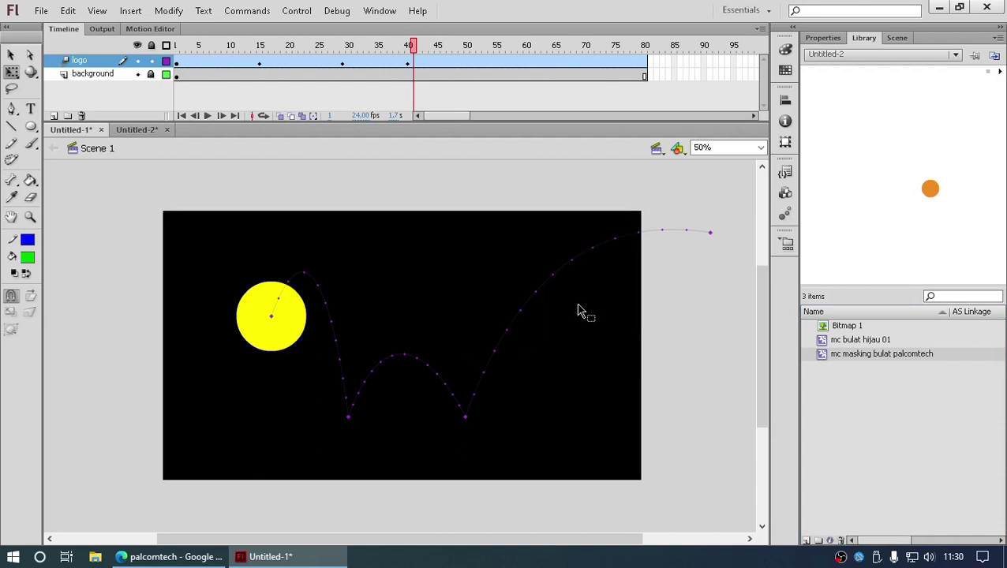
Add a new layer above the logo layer and name it "masking logo"
{"action": "left_click", "coordinate": [54, 116]}
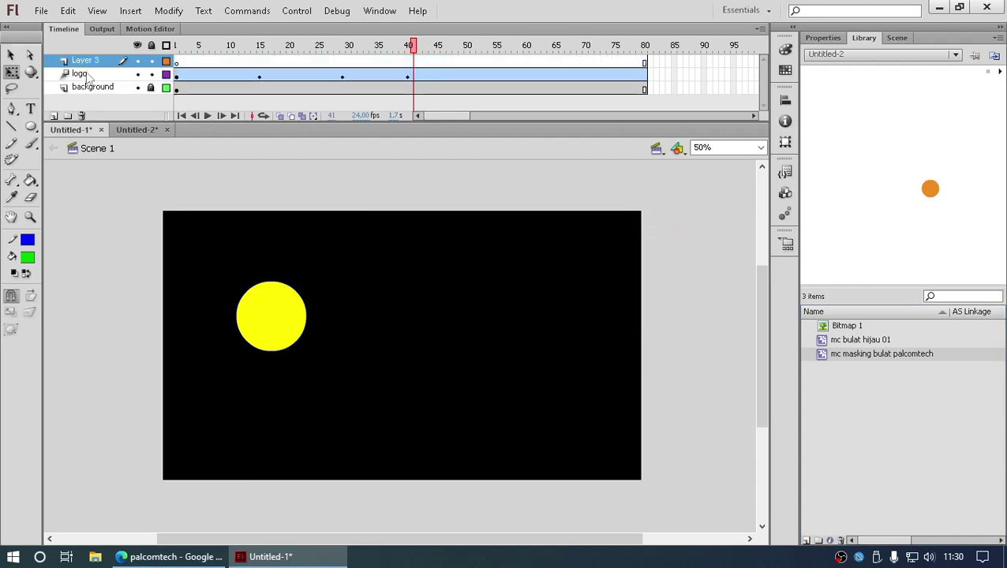
{"action": "double_click", "coordinate": [90, 62]}
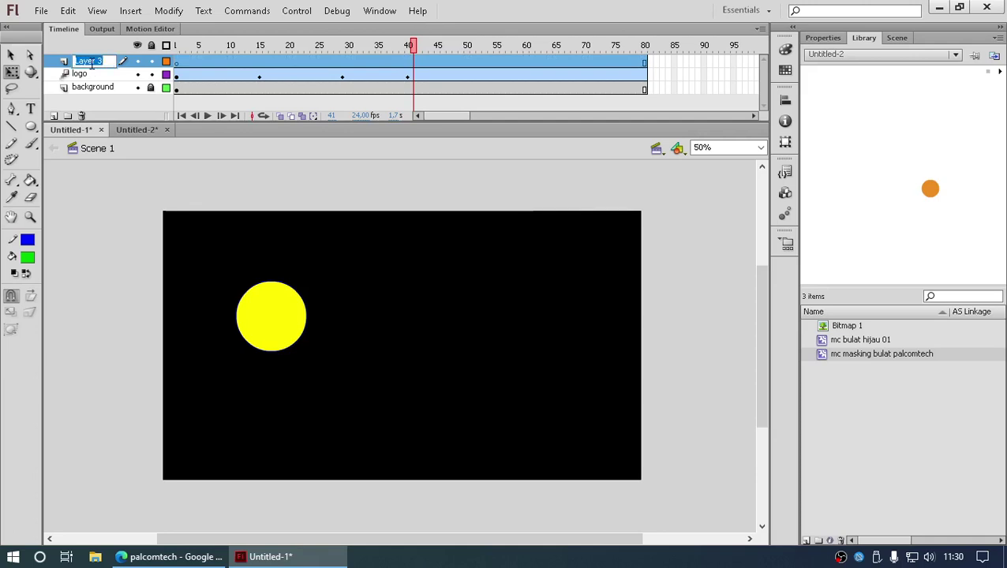
{"action": "type", "text": "maskin"}
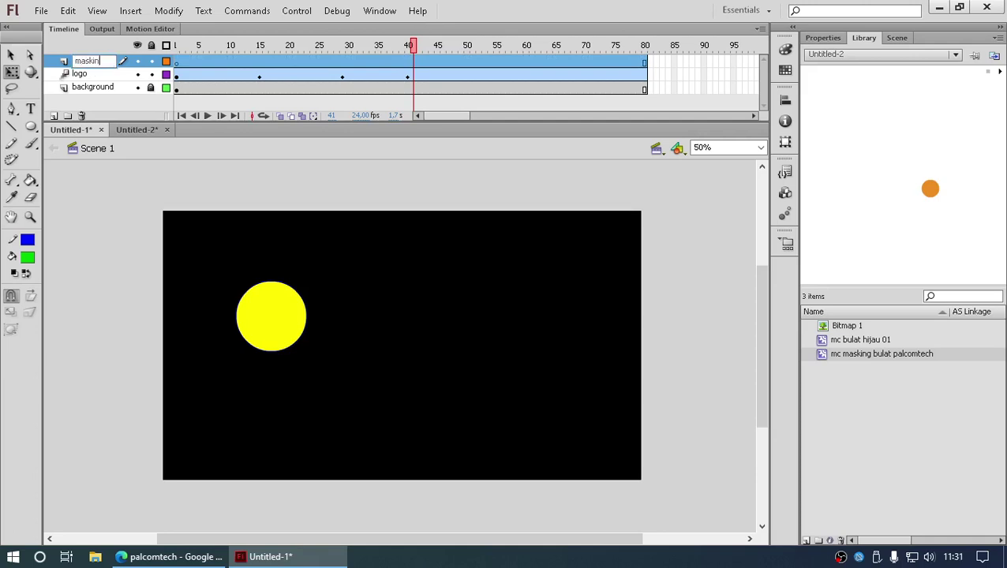
{"action": "type", "text": "g logo"}
{"action": "left_click", "coordinate": [86, 209]}
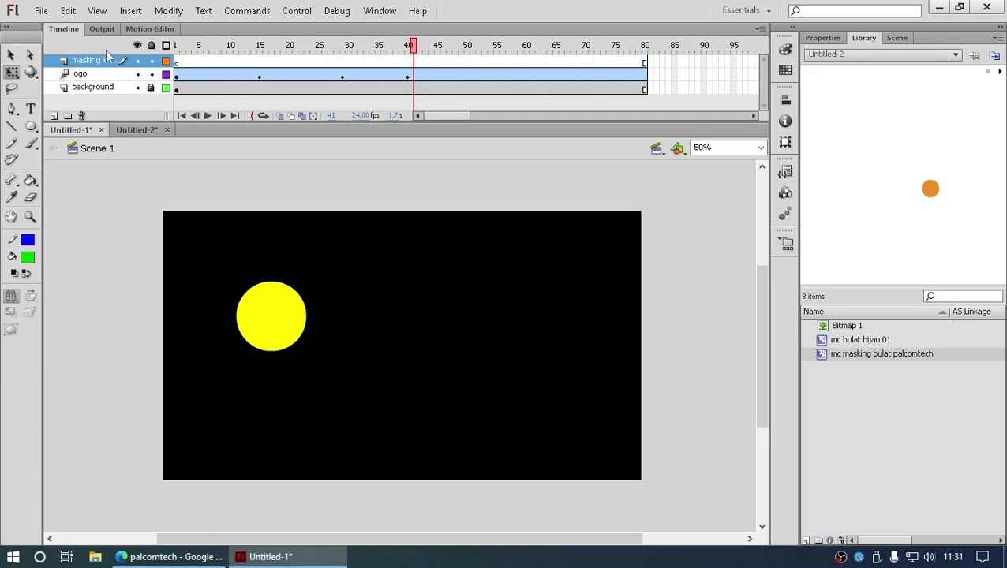
Insert a keyframe at frame 40 of the masking logo layer and place "mc masking bulat palcomtech" at the centre of the yellow ball
{"action": "left_click_drag", "start_coordinate": [419, 53], "coordinate": [410, 87]}
{"action": "left_click", "coordinate": [410, 64]}
{"action": "key", "text": "F6"}
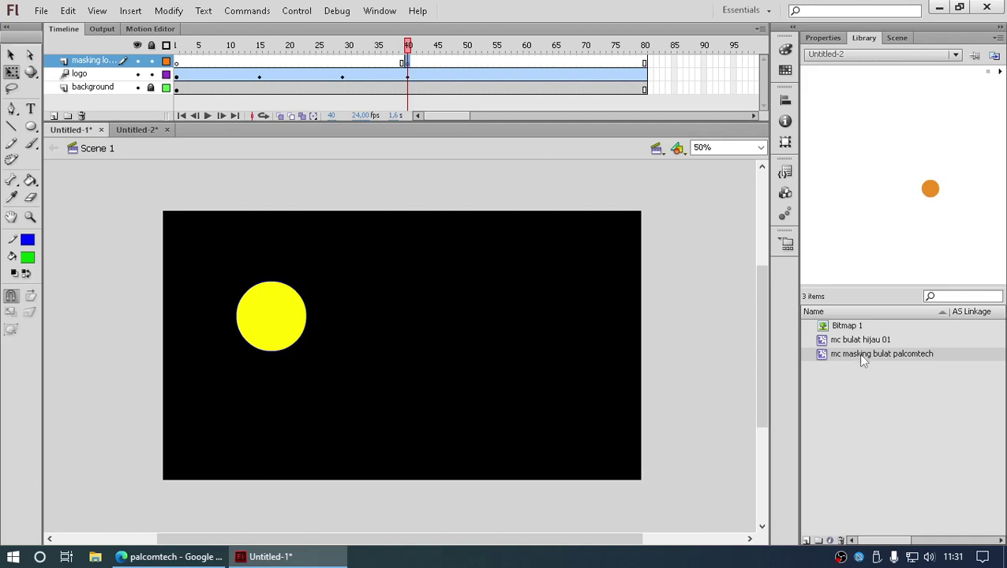
{"action": "left_click_drag", "start_coordinate": [858, 353], "coordinate": [268, 321]}
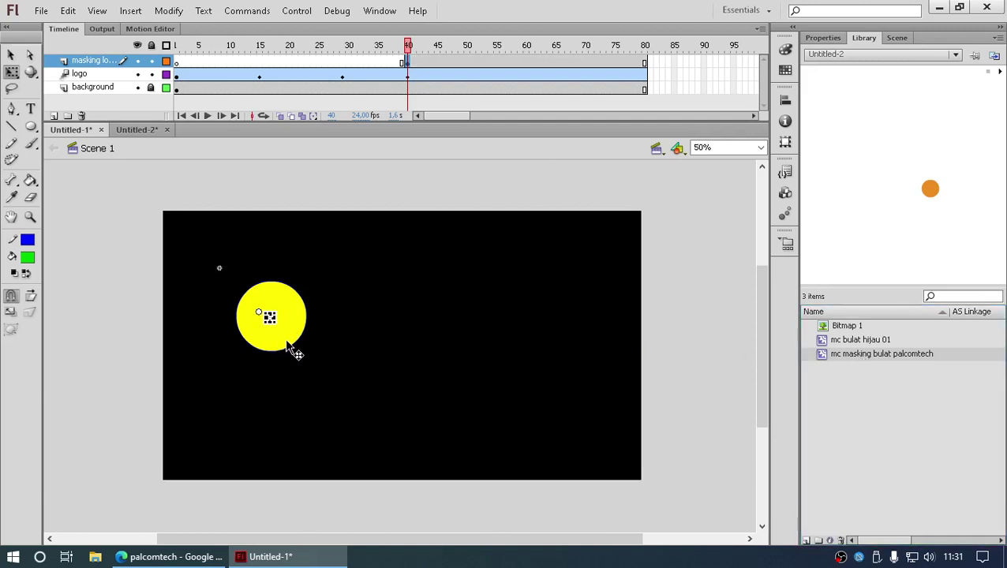
Scrub the timeline to frame 51 and test the movie to check the logo animation over the bouncing ball
{"action": "left_click", "coordinate": [412, 61]}
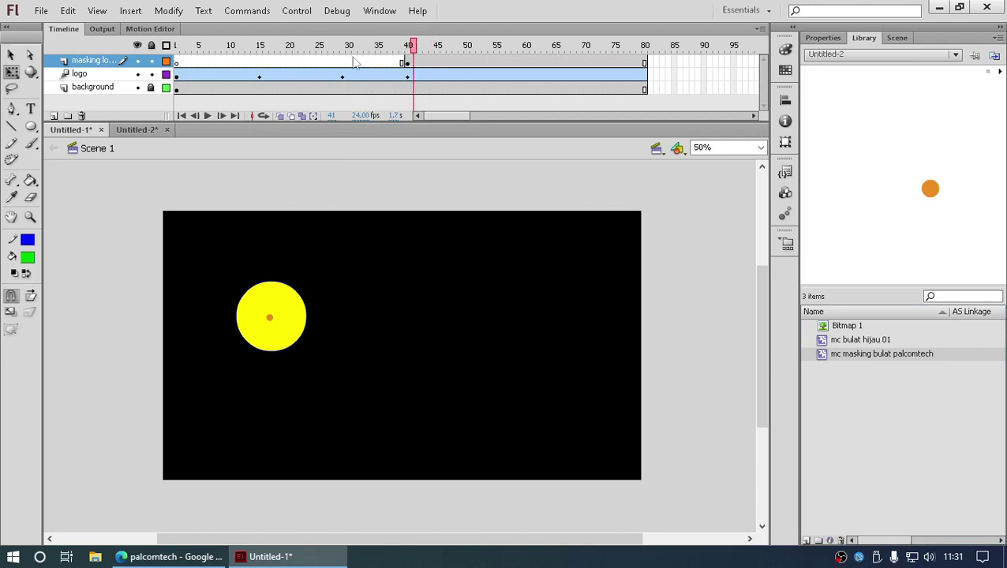
{"action": "left_click_drag", "start_coordinate": [209, 45], "coordinate": [475, 89]}
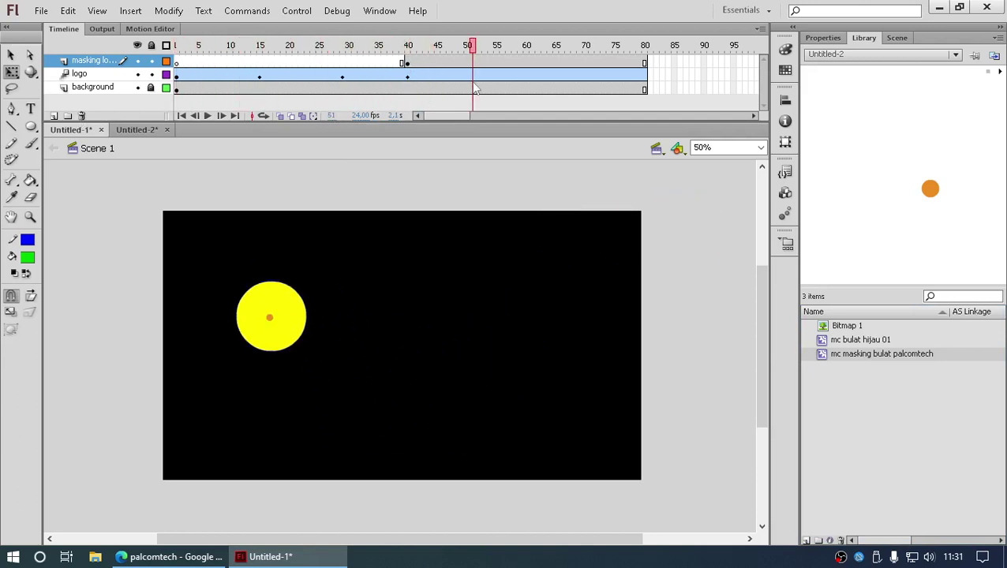
{"action": "key", "text": "ctrl+Return"}
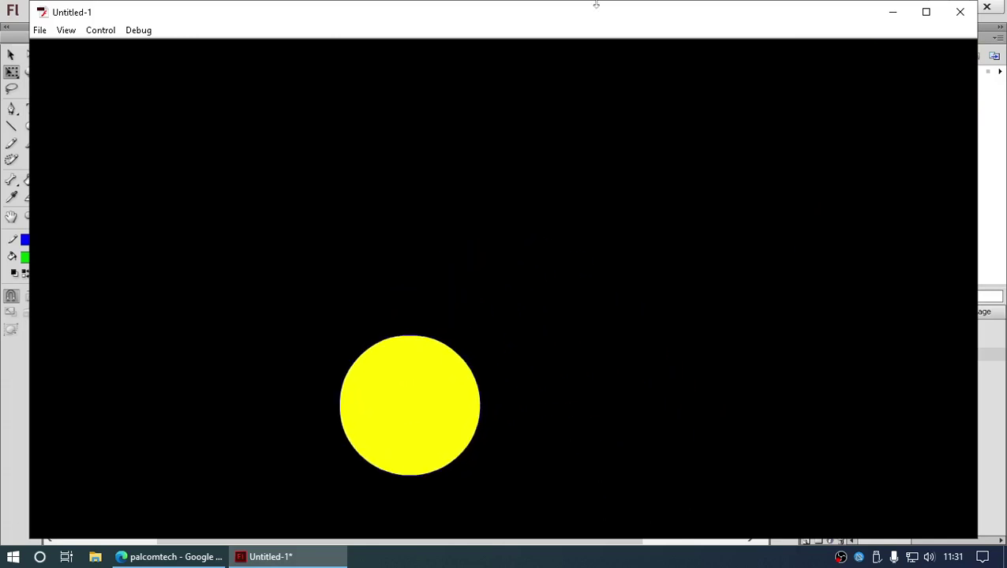
{"action": "left_click", "coordinate": [964, 13]}
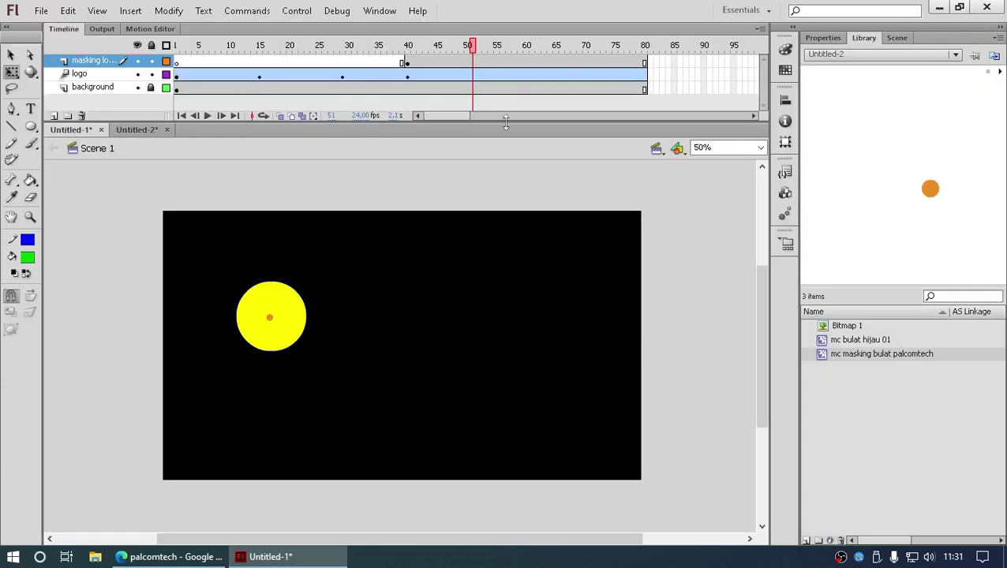
Open the masking movie clip placed at frame 40 for editing and insert a keyframe at frame 15 of its logo layer
{"action": "left_click_drag", "start_coordinate": [477, 47], "coordinate": [411, 85]}
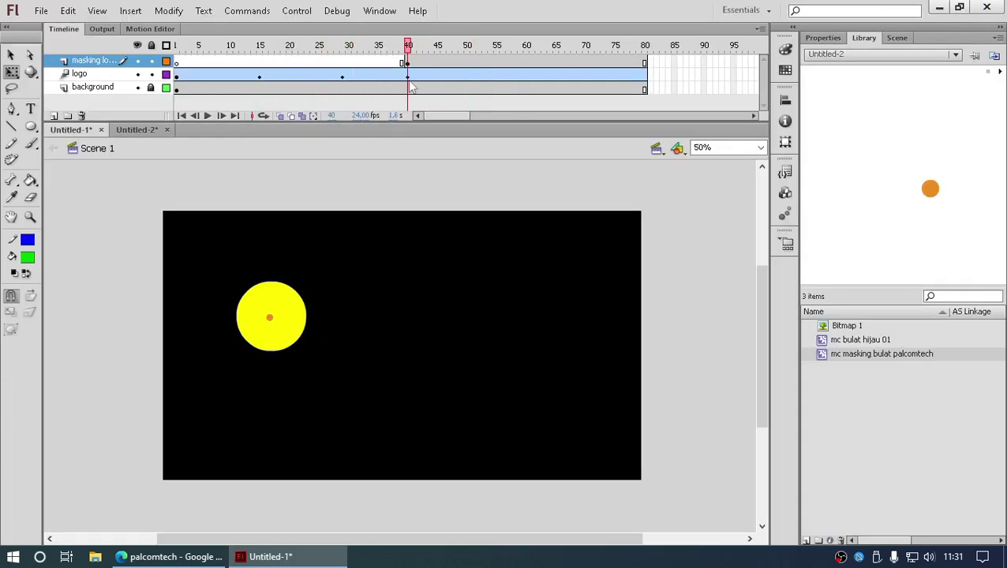
{"action": "double_click", "coordinate": [274, 324]}
{"action": "left_click", "coordinate": [261, 65]}
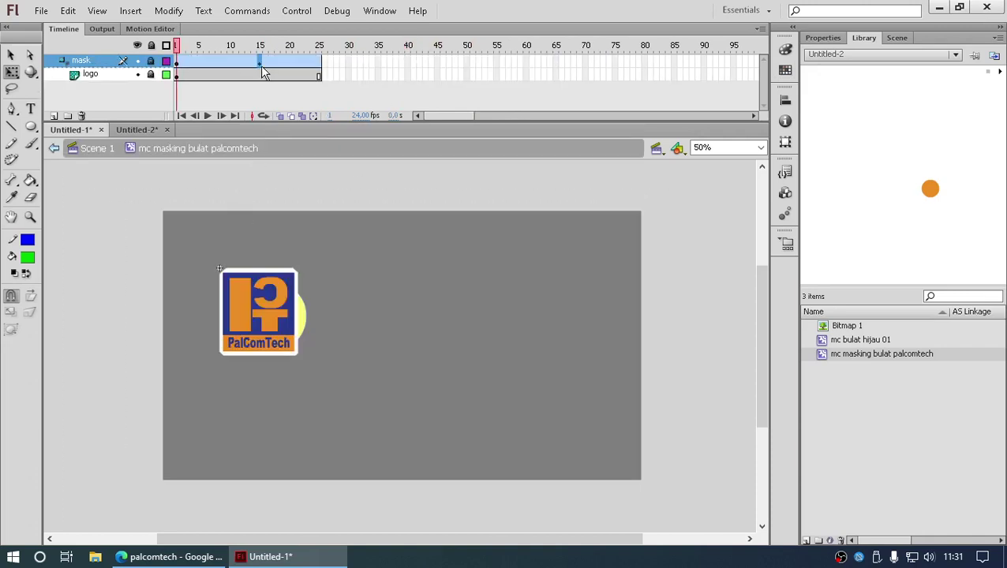
{"action": "right_click", "coordinate": [260, 60]}
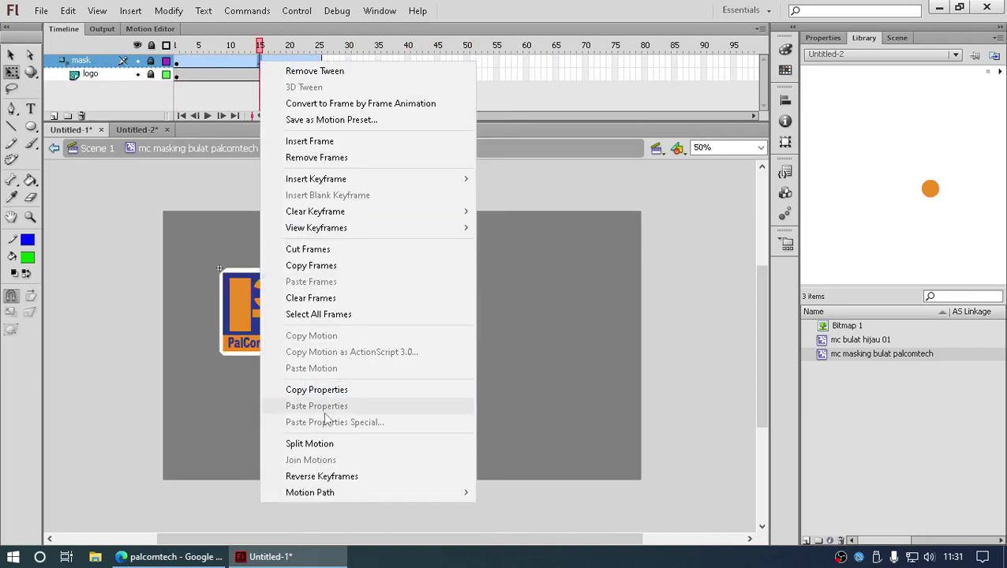
{"action": "left_click", "coordinate": [263, 65]}
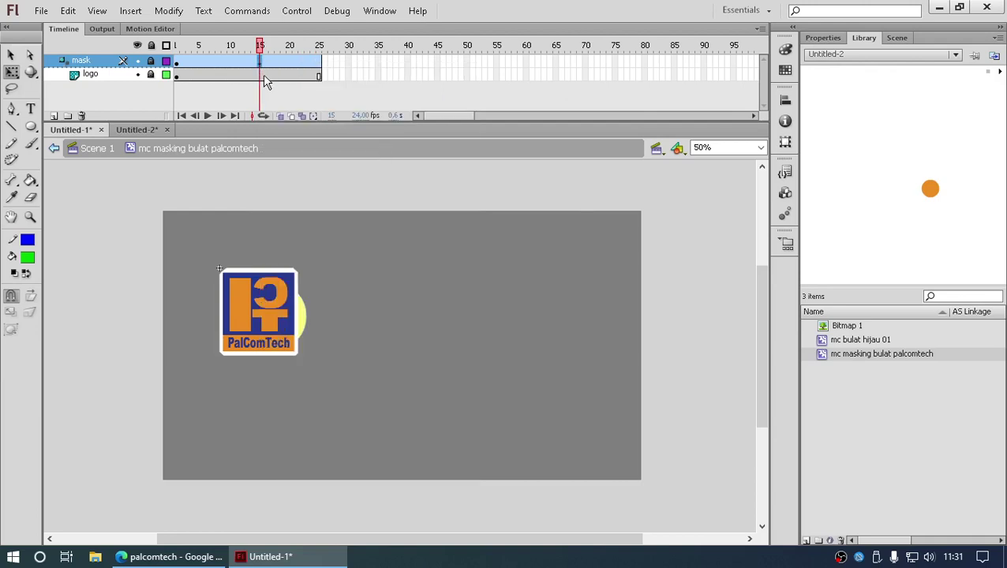
{"action": "left_click", "coordinate": [260, 76]}
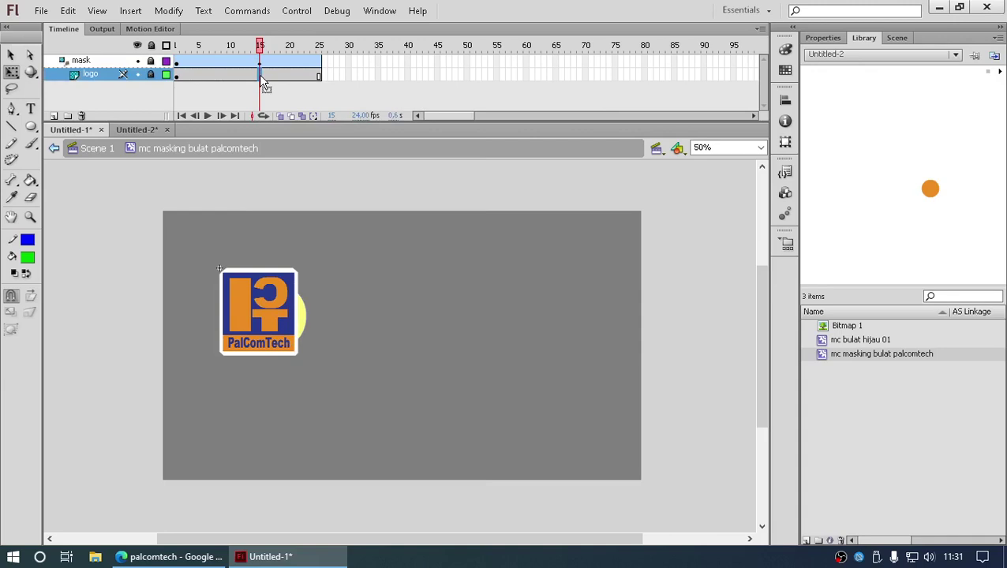
{"action": "right_click", "coordinate": [260, 75]}
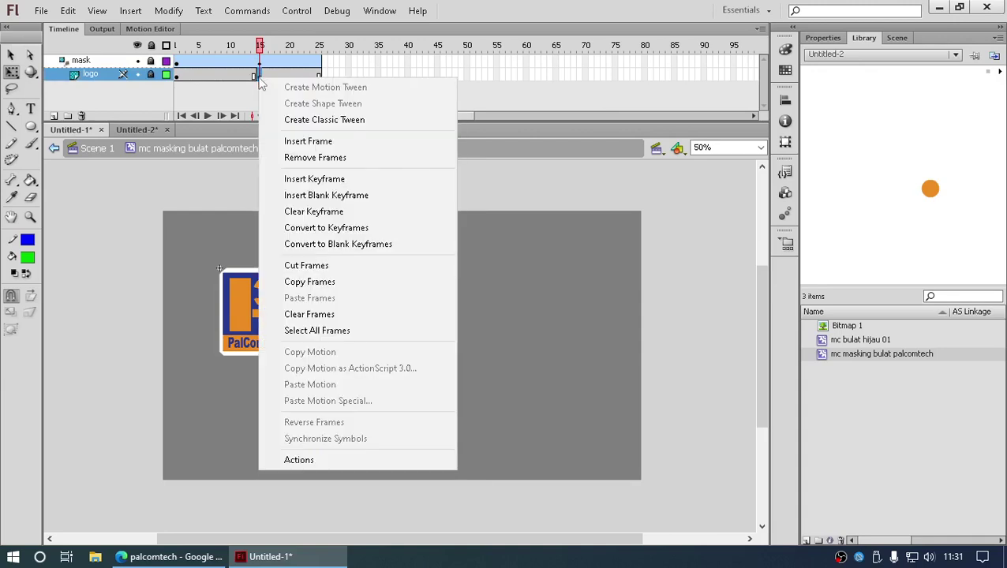
Add the action stop(); to frame 15 of the clip's logo layer and test the movie
{"action": "left_click", "coordinate": [306, 463]}
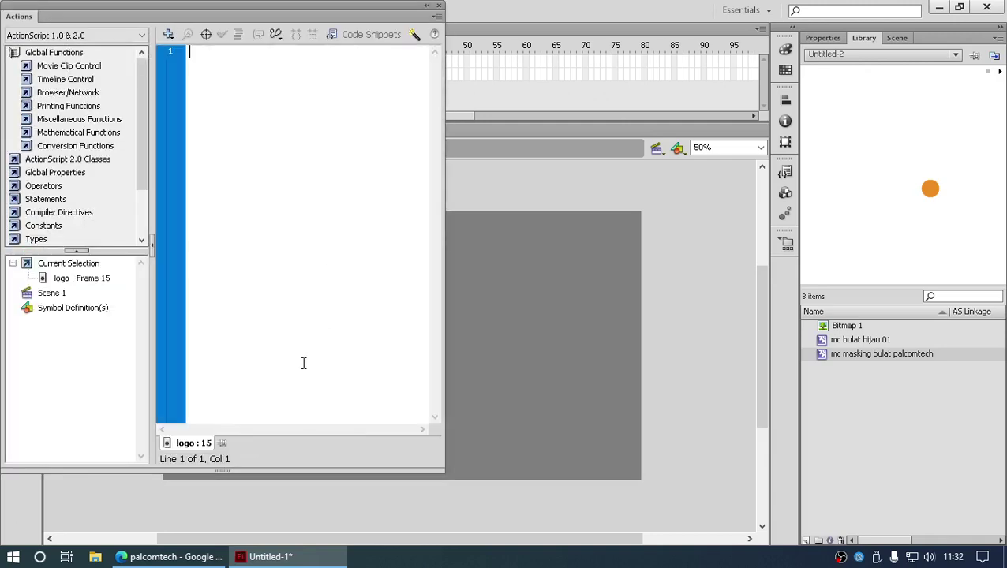
{"action": "type", "text": "sto"}
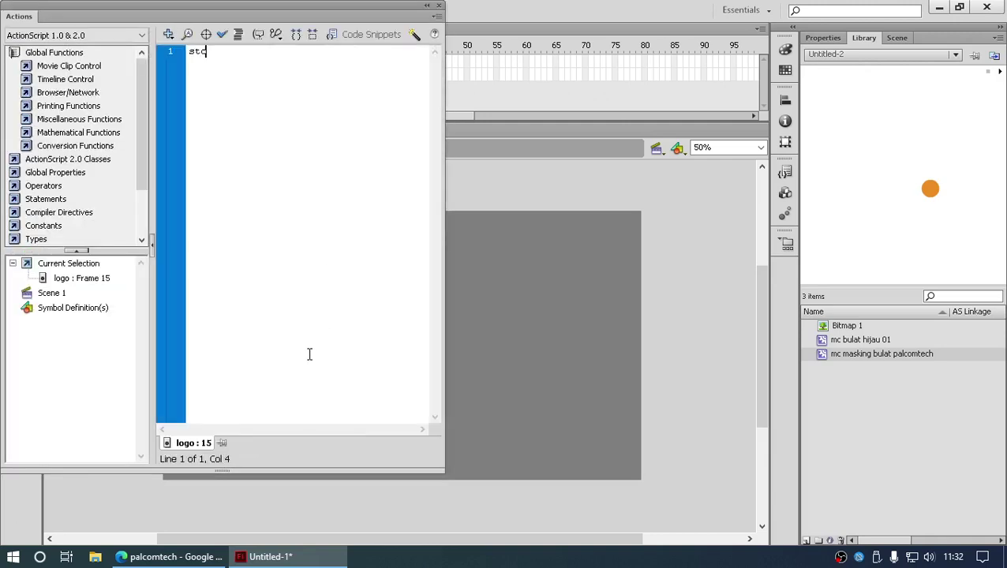
{"action": "type", "text": "p();"}
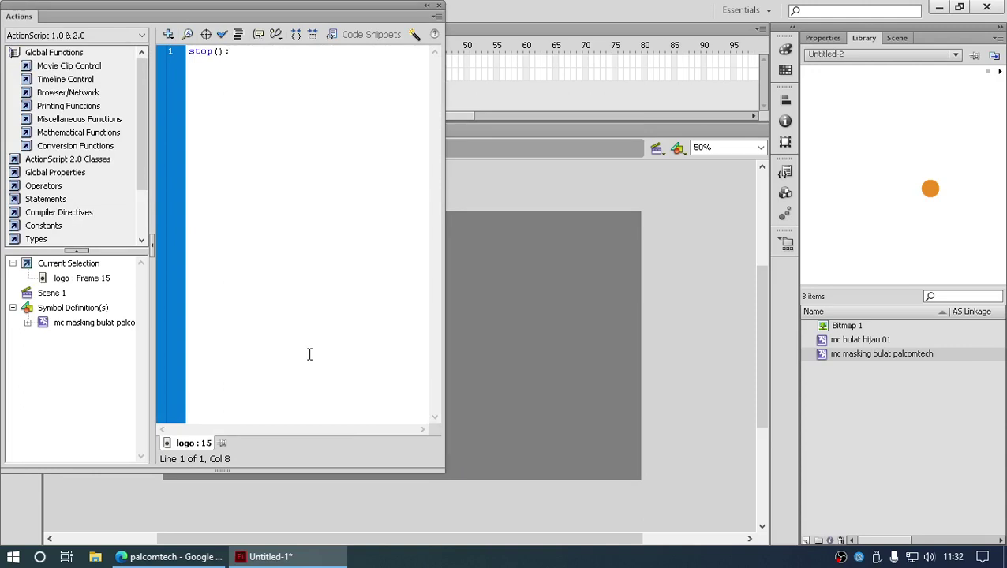
{"action": "key", "text": "ctrl+Return"}
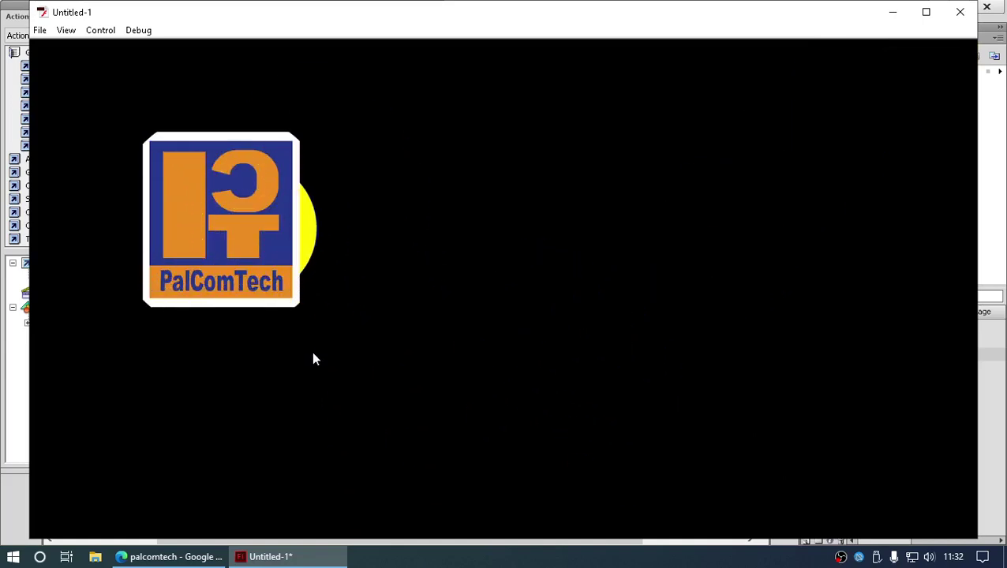
{"action": "left_click", "coordinate": [959, 12]}
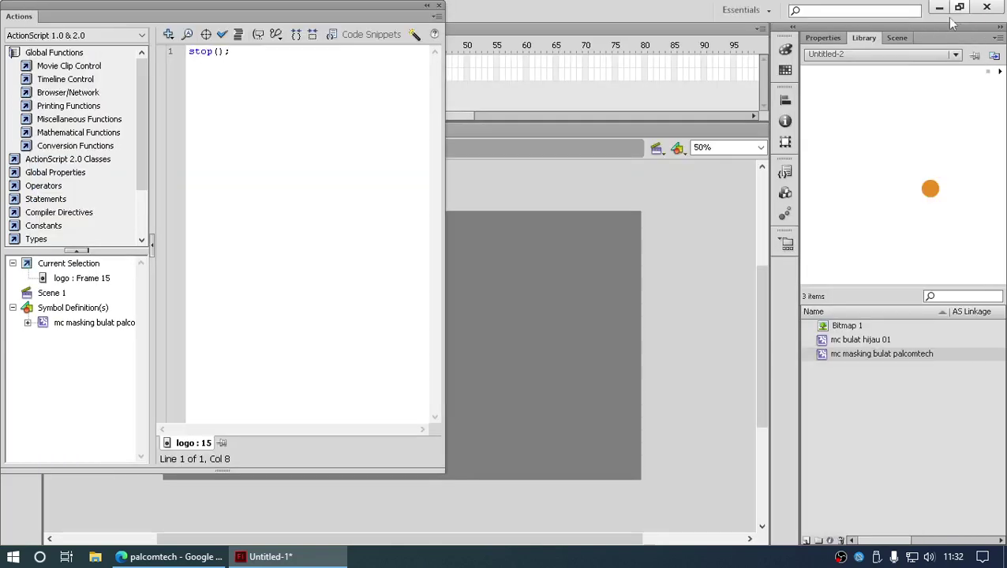
Return to Scene 1, centre the masking clip's logo on the yellow ball at frame 40, and test the movie
{"action": "left_click", "coordinate": [439, 6]}
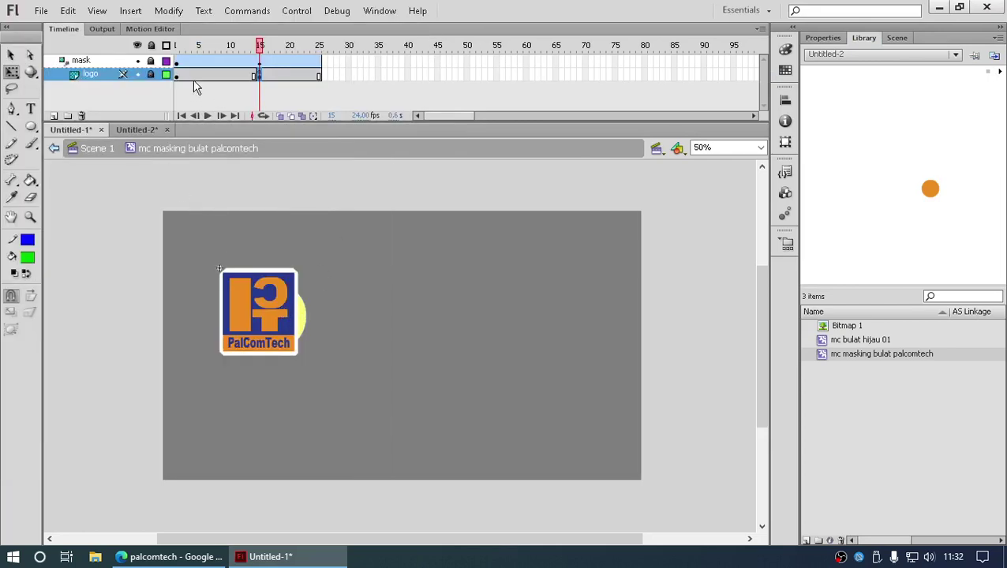
{"action": "left_click", "coordinate": [108, 151]}
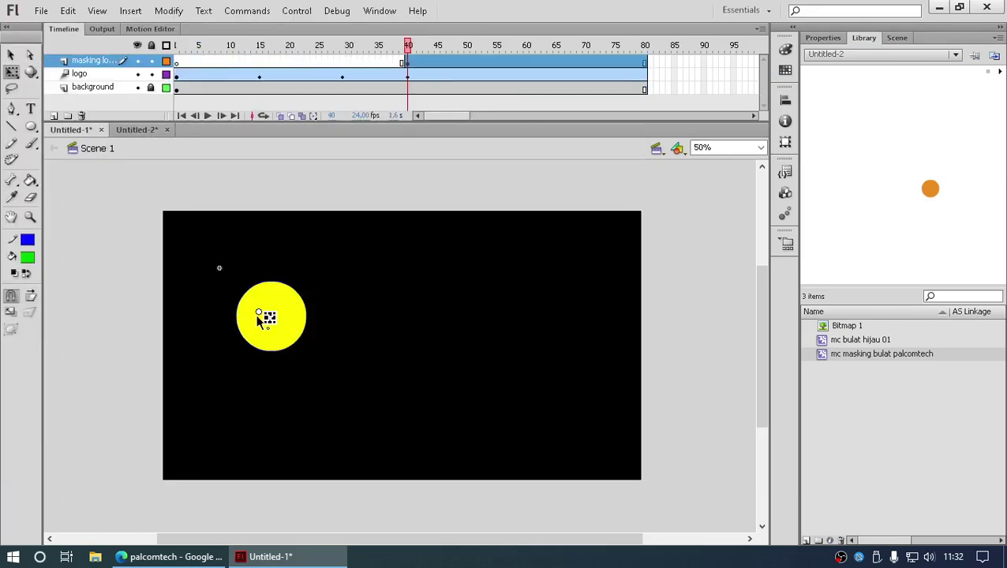
{"action": "key", "text": "v"}
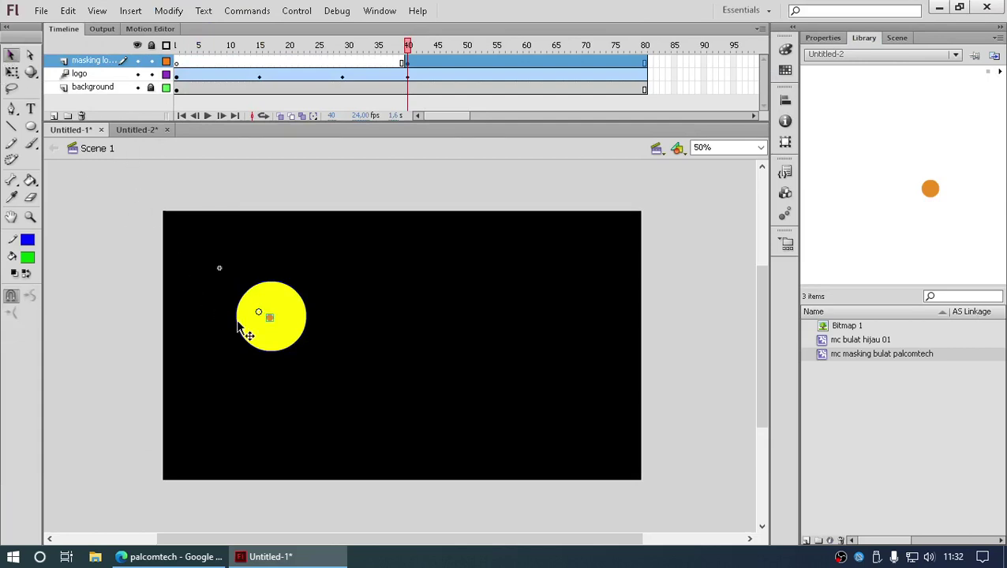
{"action": "left_click", "coordinate": [268, 318]}
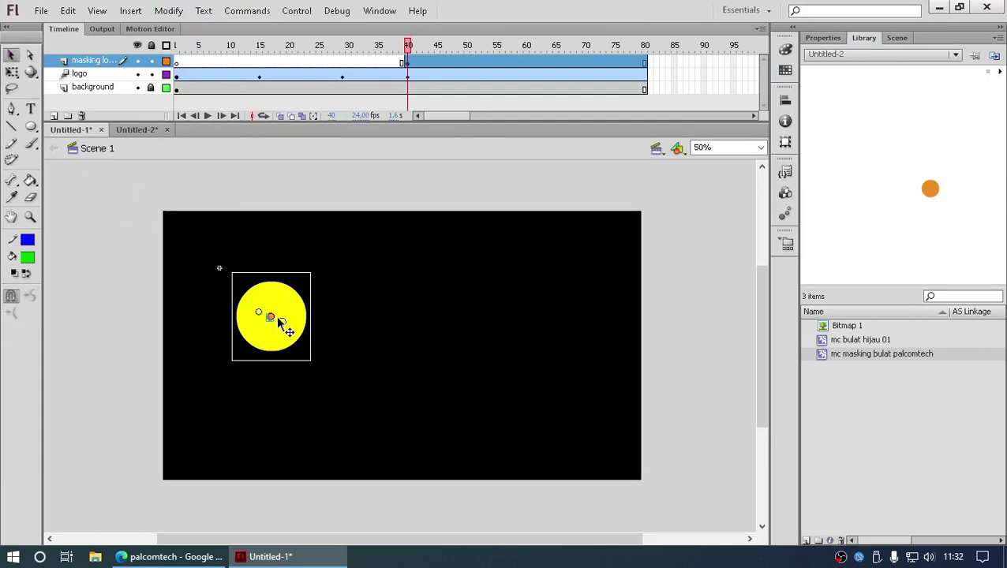
{"action": "left_click_drag", "start_coordinate": [279, 319], "coordinate": [280, 319]}
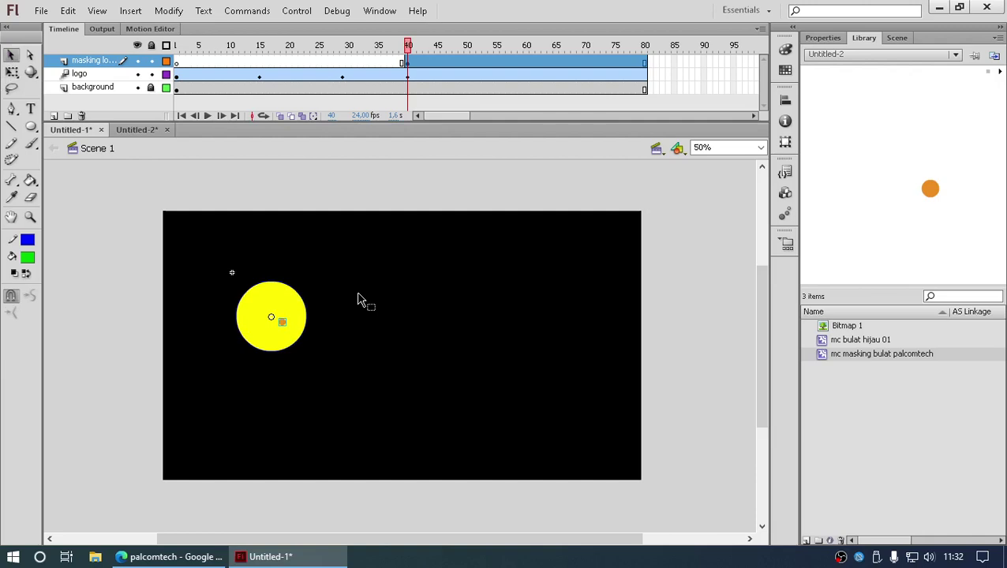
{"action": "key", "text": "ctrl+Return"}
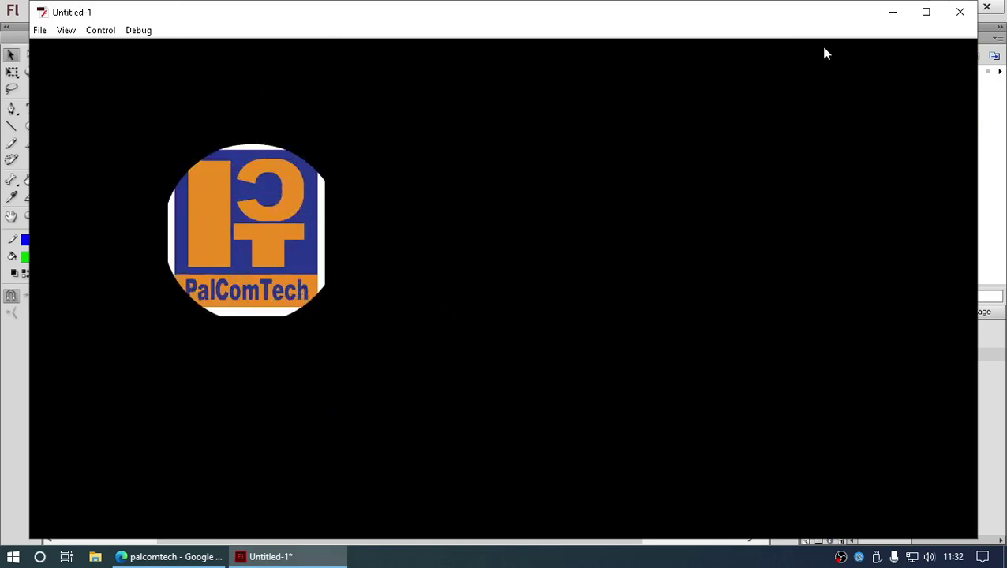
{"action": "left_click", "coordinate": [959, 12]}
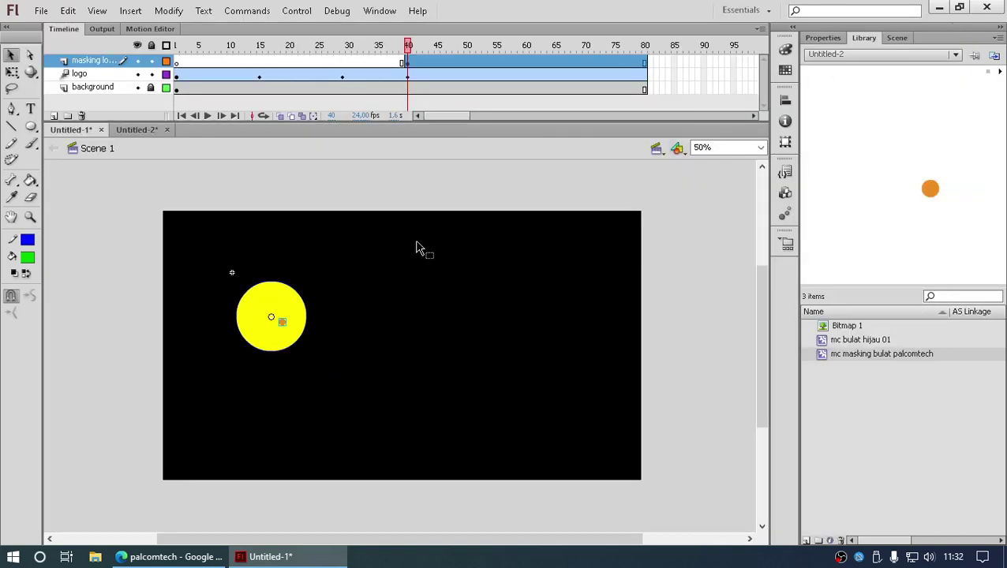
Open the masking movie clip on the ball for editing and remove the motion tween from its mask layer
{"action": "left_click", "coordinate": [282, 326]}
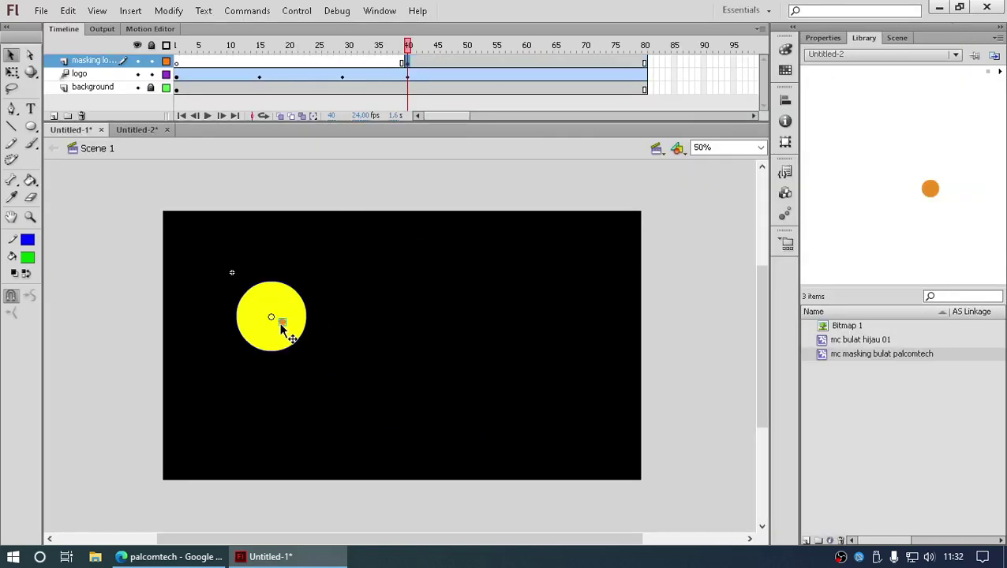
{"action": "double_click", "coordinate": [282, 326]}
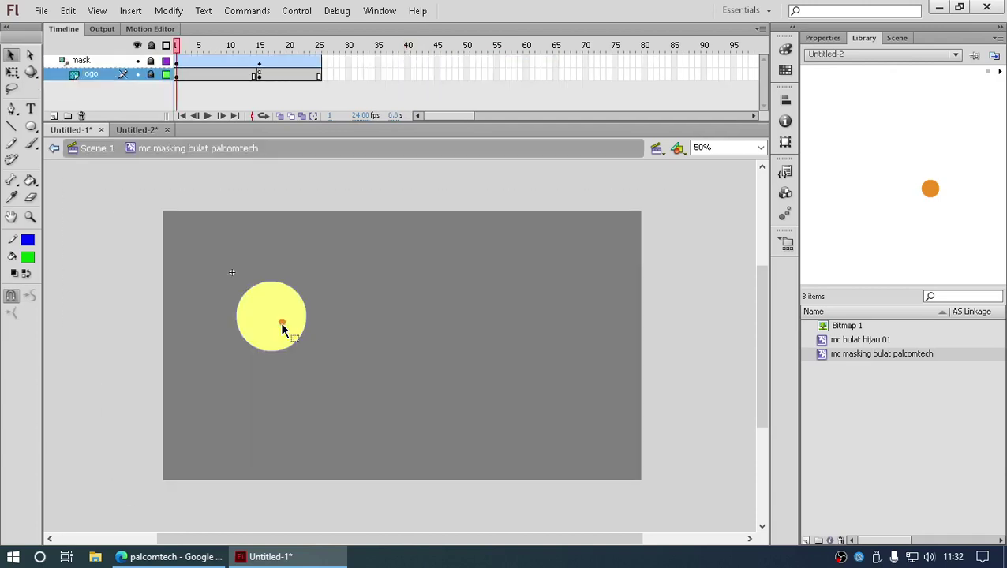
{"action": "double_click", "coordinate": [283, 326]}
{"action": "double_click", "coordinate": [283, 326]}
{"action": "left_click", "coordinate": [260, 63]}
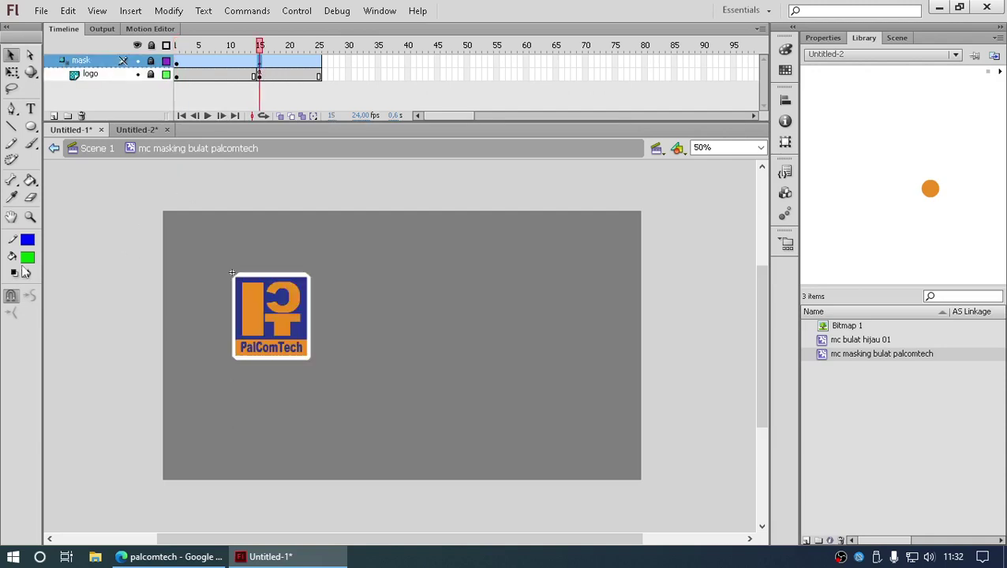
{"action": "left_click", "coordinate": [30, 216]}
{"action": "left_click_drag", "start_coordinate": [209, 259], "coordinate": [348, 405]}
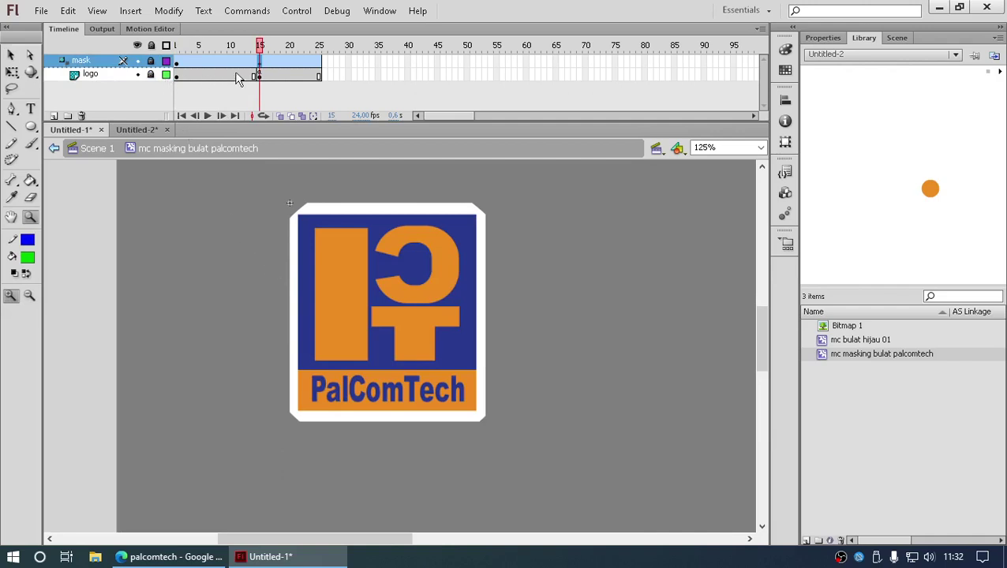
{"action": "left_click", "coordinate": [259, 63]}
{"action": "right_click", "coordinate": [254, 69]}
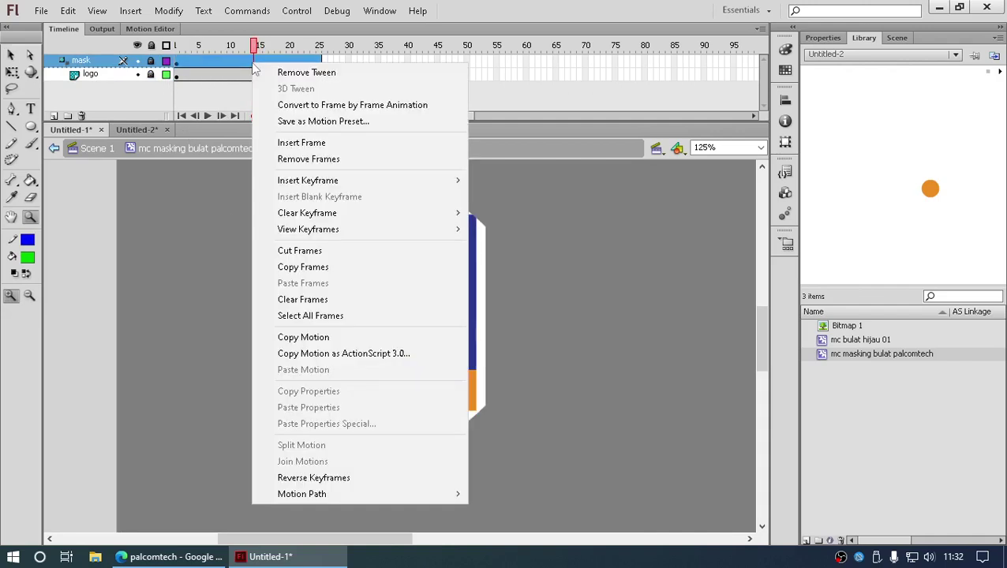
{"action": "left_click", "coordinate": [306, 71]}
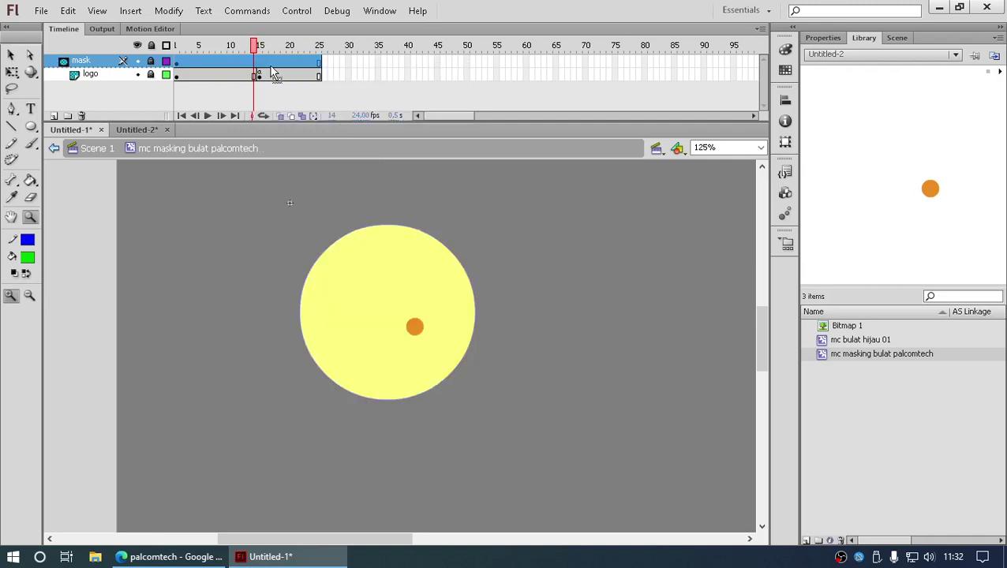
Unlock the mask layer and break apart the small green circle at frame 1
{"action": "left_click", "coordinate": [272, 63]}
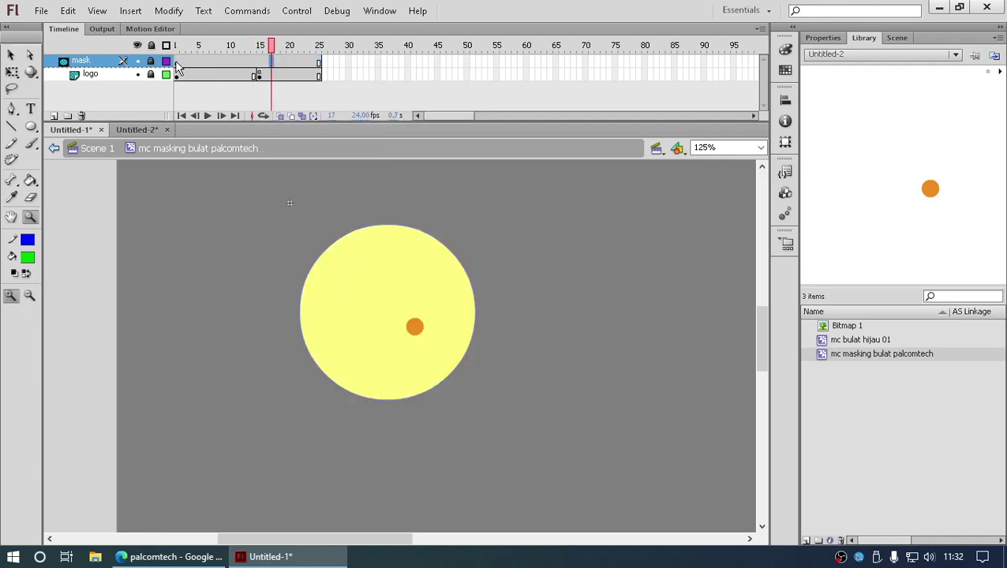
{"action": "left_click", "coordinate": [151, 62]}
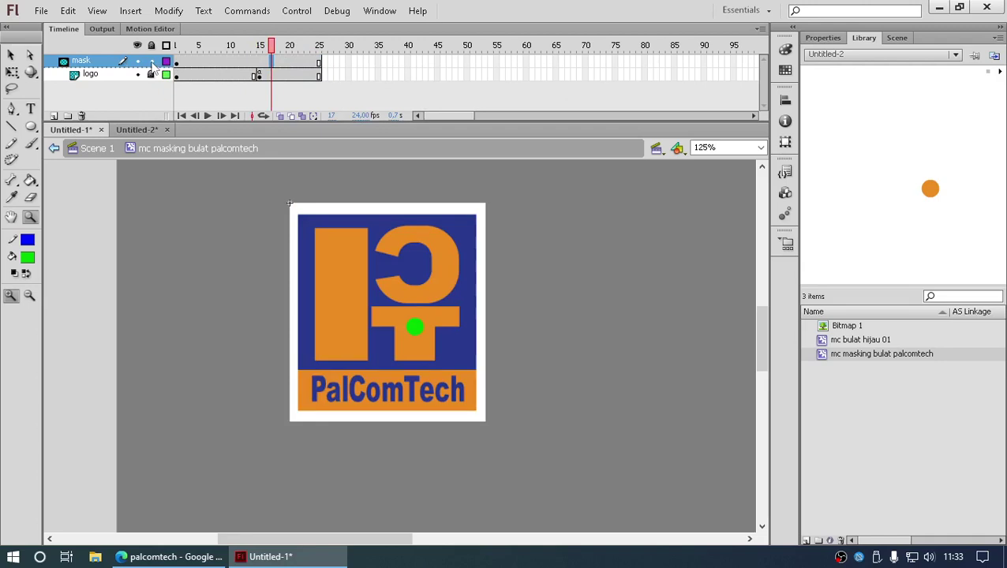
{"action": "left_click", "coordinate": [260, 62]}
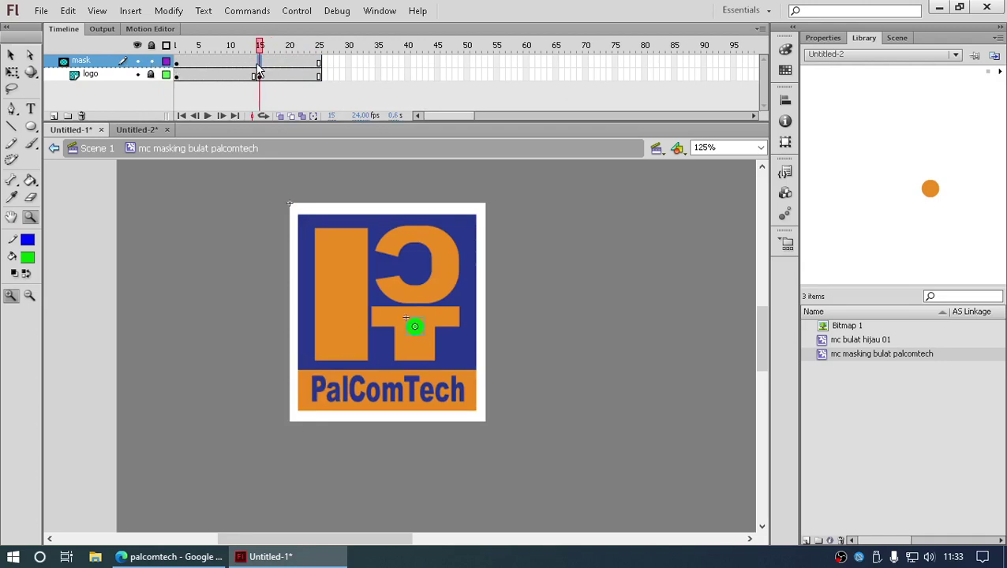
{"action": "right_click", "coordinate": [244, 64]}
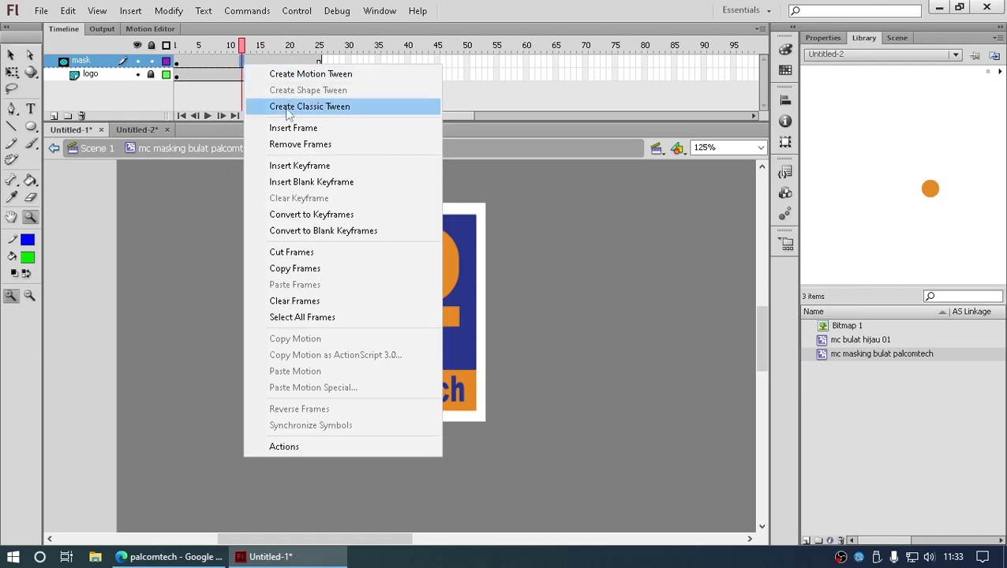
{"action": "left_click", "coordinate": [200, 71]}
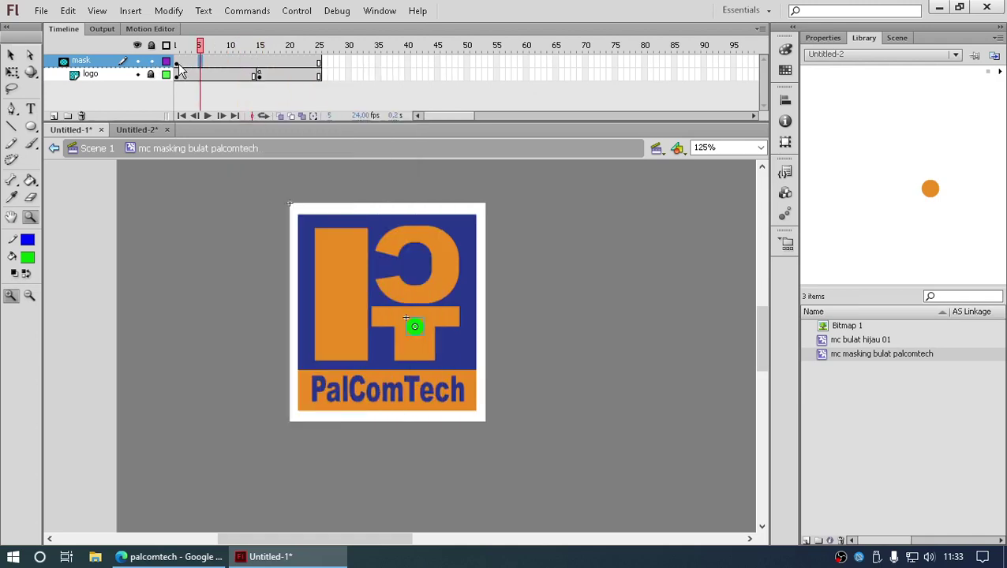
{"action": "left_click", "coordinate": [177, 64]}
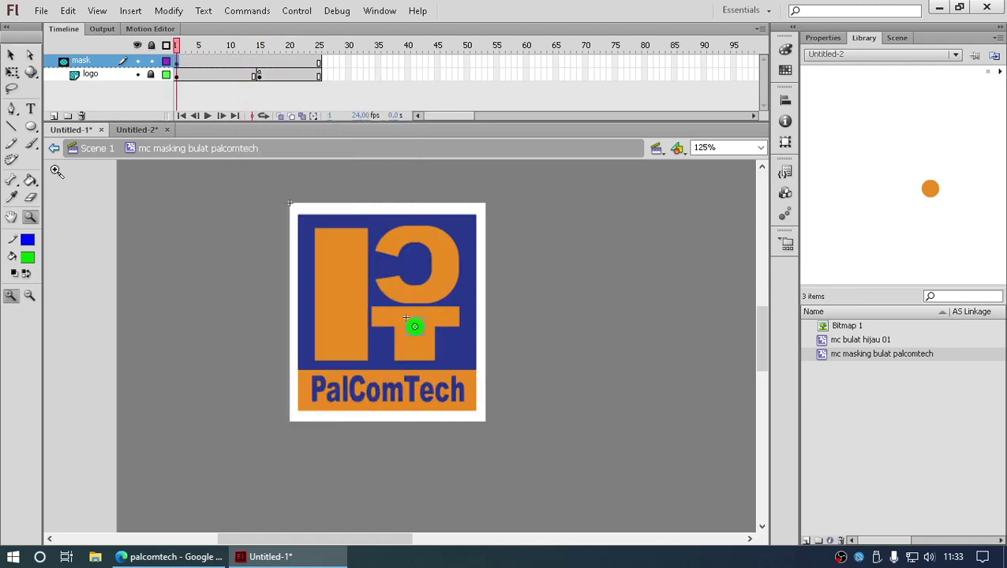
{"action": "left_click", "coordinate": [11, 55]}
{"action": "right_click", "coordinate": [414, 326]}
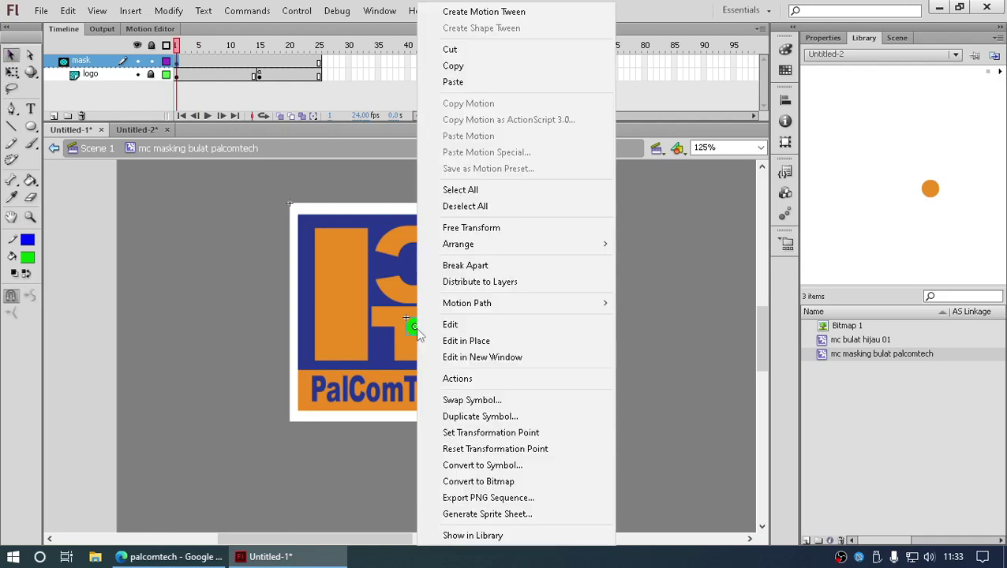
{"action": "left_click", "coordinate": [477, 271]}
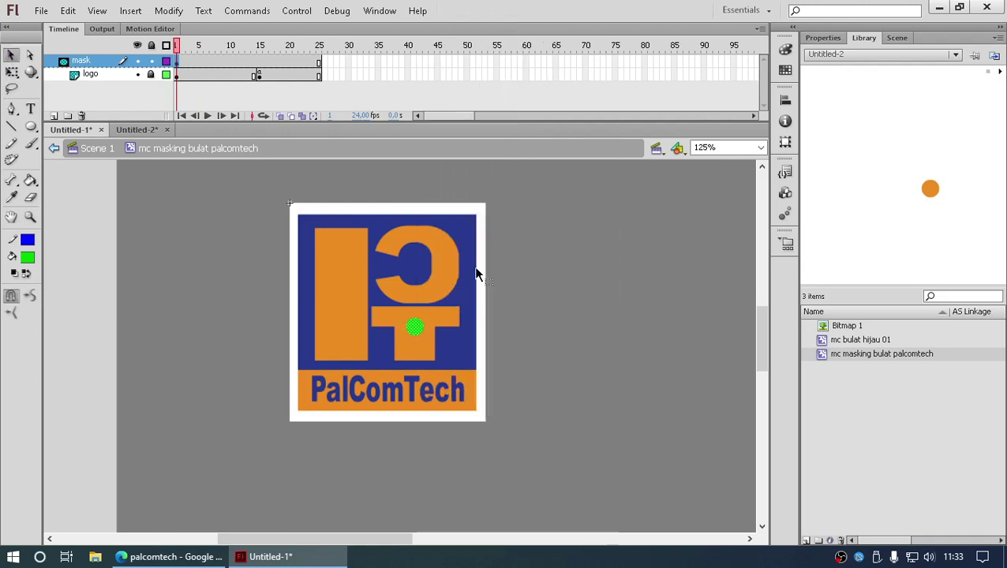
Draw a rectangle primitive about 192 by 213 px over the logo's inner area on the mask layer and set its corner radii to 15.65
{"action": "left_click", "coordinate": [258, 62]}
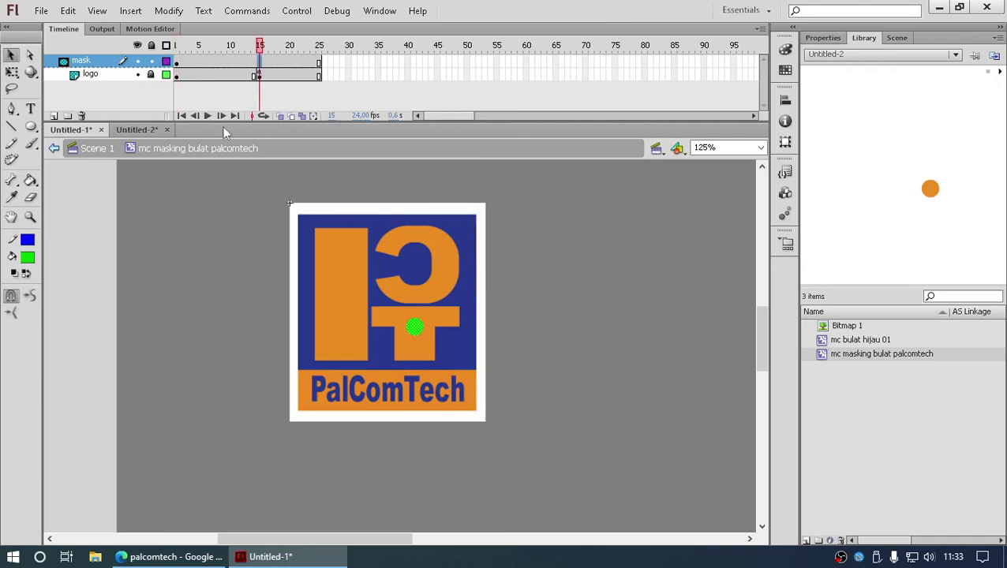
{"action": "left_click", "coordinate": [32, 126]}
{"action": "left_click", "coordinate": [32, 126]}
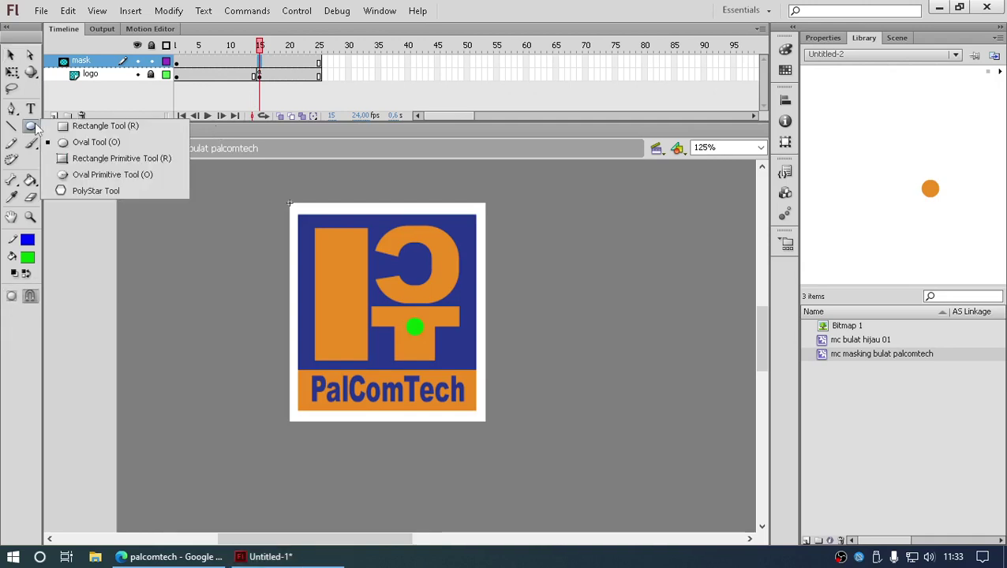
{"action": "left_click", "coordinate": [99, 127]}
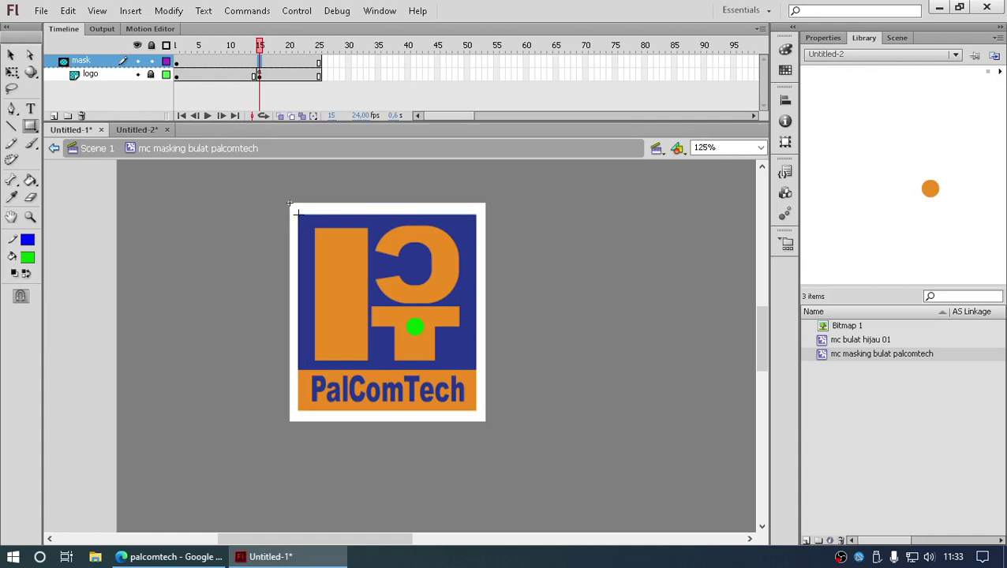
{"action": "mouse_move", "coordinate": [305, 228]}
{"action": "left_mouse_down"}
{"action": "mouse_move", "coordinate": [372, 322]}
{"action": "mouse_move", "coordinate": [432, 369]}
{"action": "mouse_move", "coordinate": [453, 412]}
{"action": "mouse_move", "coordinate": [477, 411]}
{"action": "left_mouse_up"}
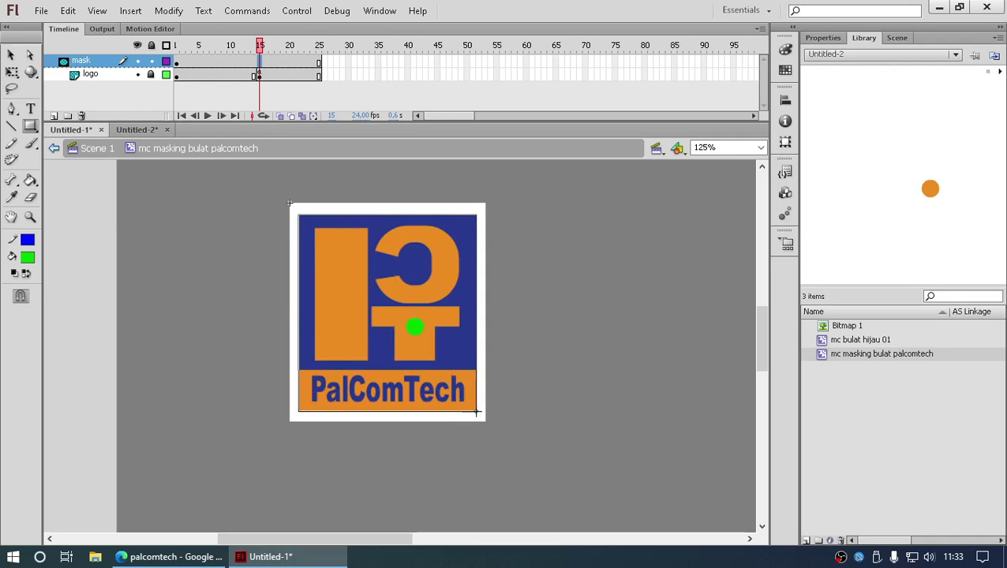
{"action": "left_click_drag", "start_coordinate": [476, 411], "coordinate": [476, 411]}
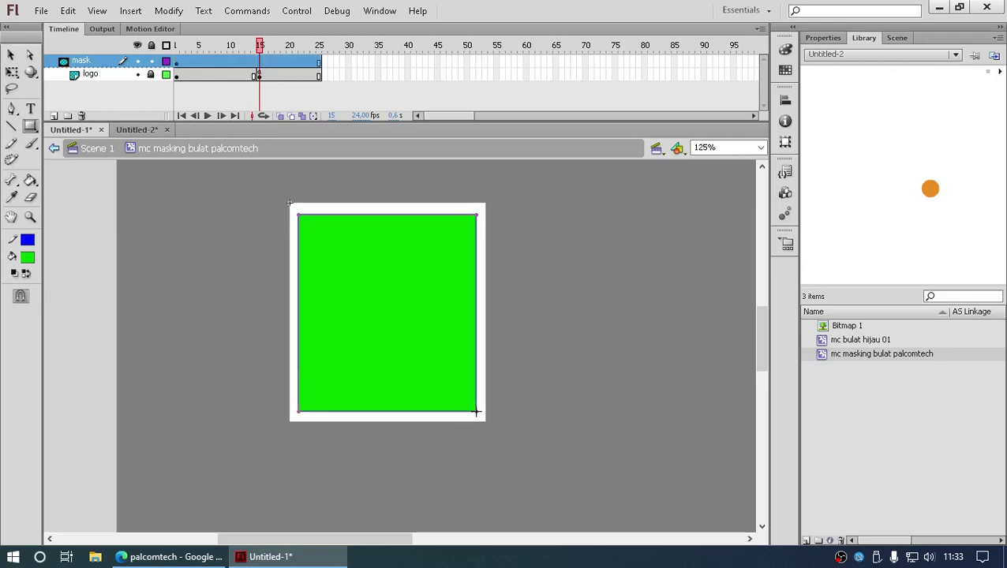
{"action": "left_click", "coordinate": [823, 37]}
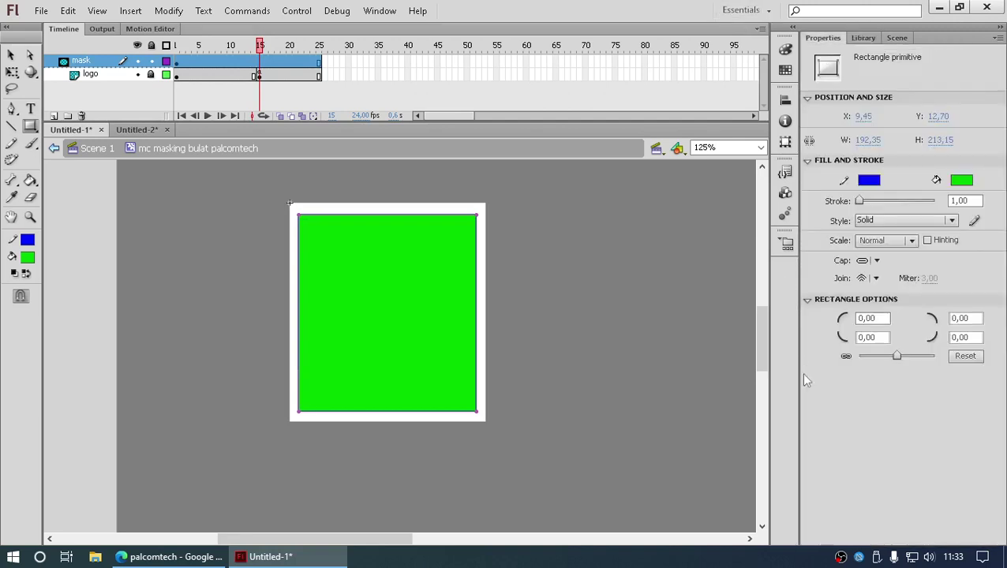
{"action": "left_click_drag", "start_coordinate": [896, 359], "coordinate": [885, 358]}
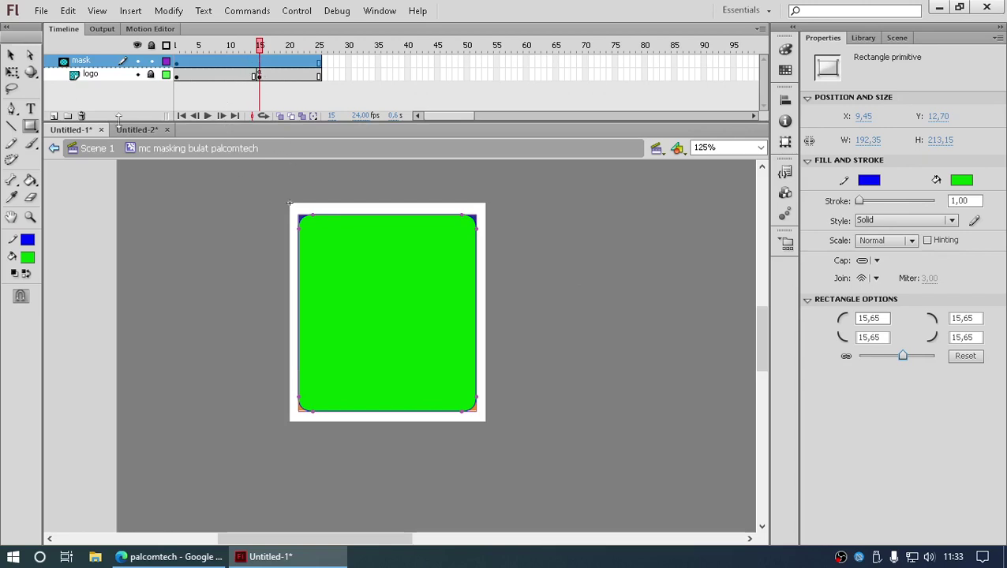
{"action": "left_click", "coordinate": [11, 55]}
{"action": "left_click", "coordinate": [178, 62]}
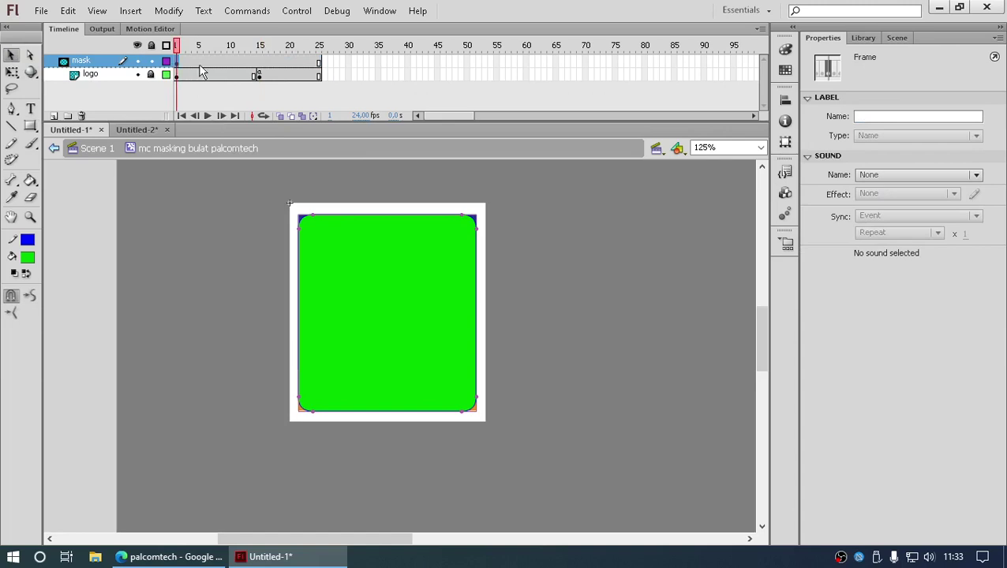
{"action": "left_click", "coordinate": [380, 249]}
{"action": "right_click", "coordinate": [395, 249]}
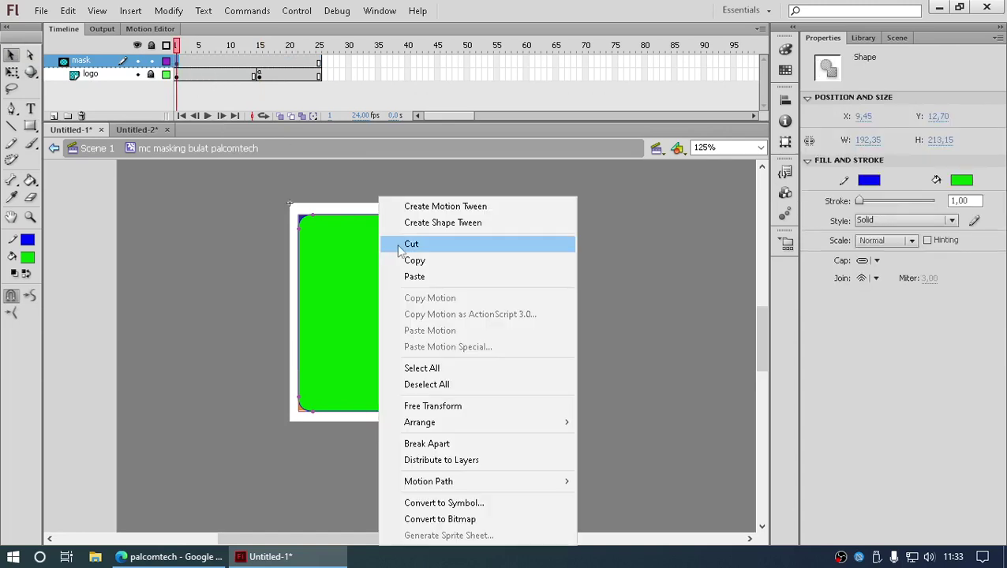
{"action": "left_click", "coordinate": [403, 245]}
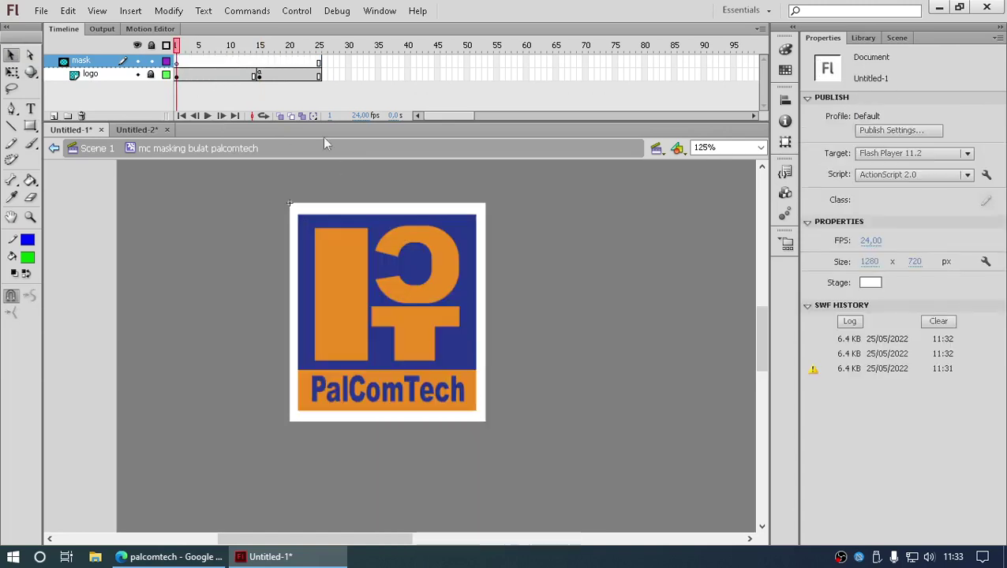
{"action": "key", "text": "ctrl+shift+v"}
Cut only the rounded green rectangle from the mask layer and select the layer's frame 15
{"action": "left_click", "coordinate": [259, 68]}
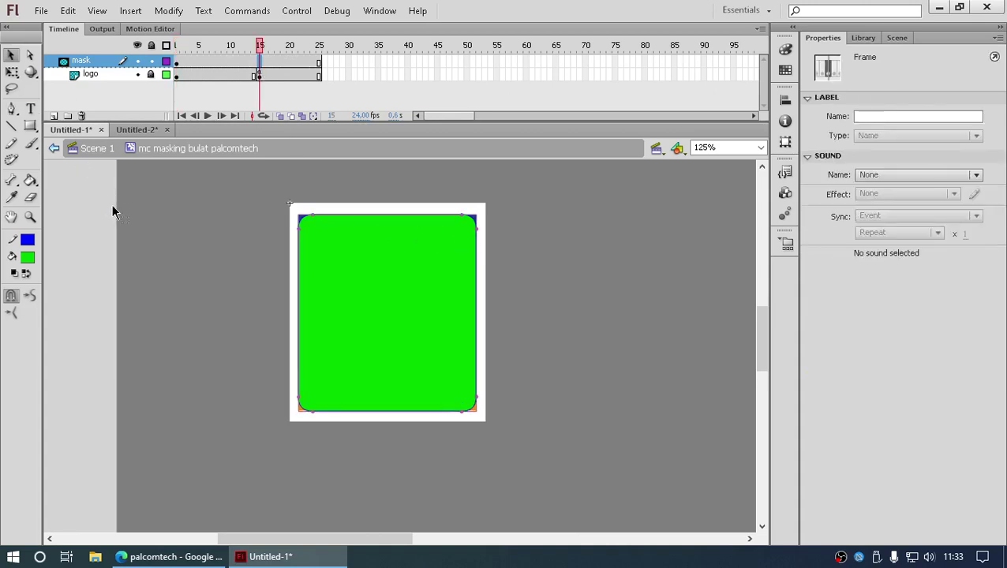
{"action": "left_click", "coordinate": [89, 238]}
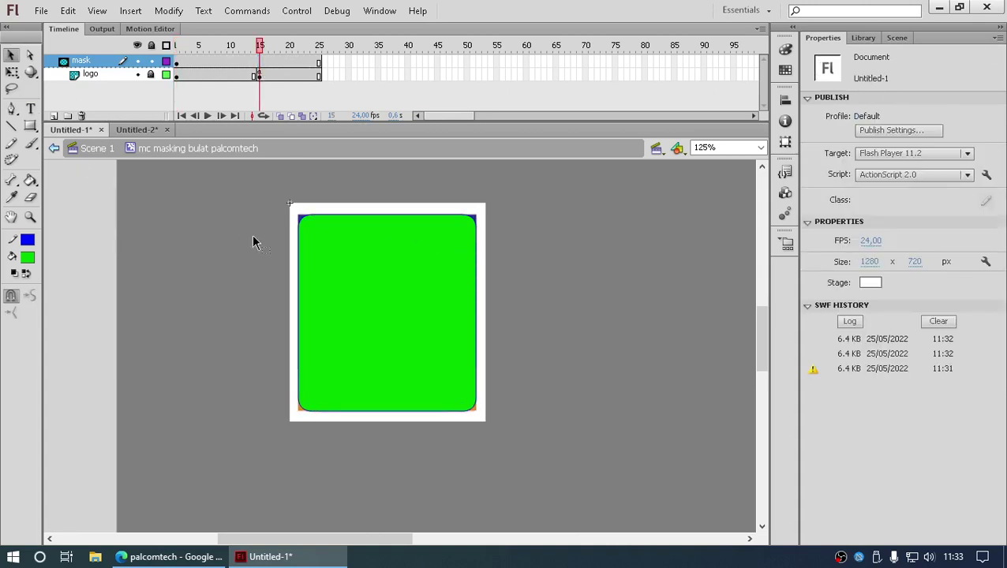
{"action": "left_click", "coordinate": [314, 251]}
{"action": "right_click", "coordinate": [314, 251]}
{"action": "left_click", "coordinate": [338, 246]}
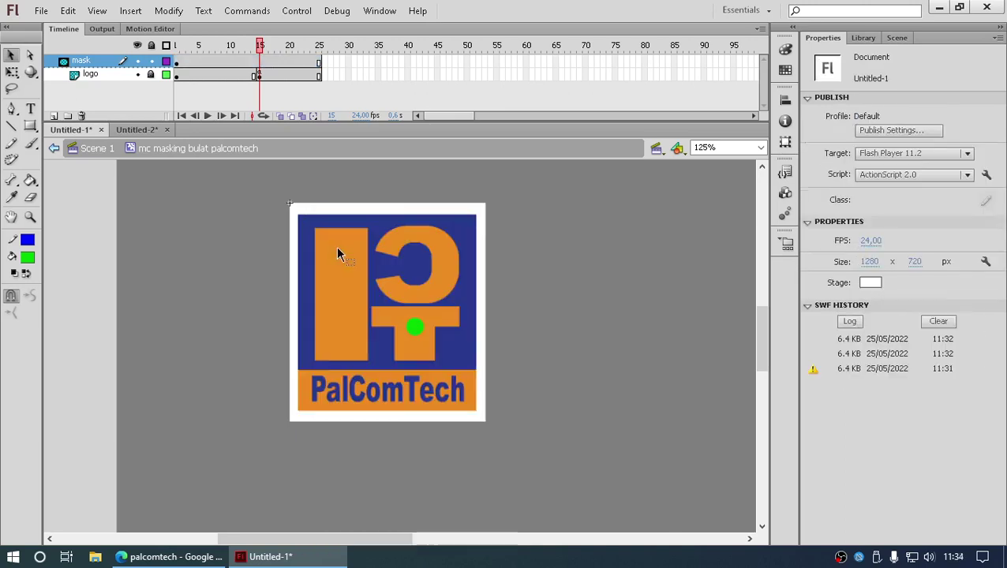
{"action": "left_click", "coordinate": [258, 63]}
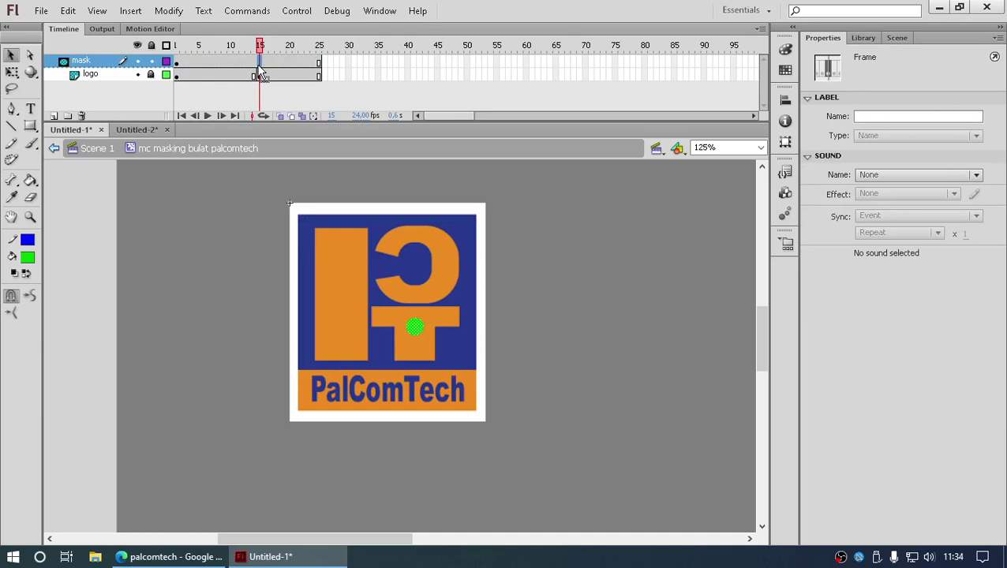
Insert a blank keyframe at frame 15 of the mask layer and paste the rounded green rectangle in place
{"action": "key", "text": "Delete"}
{"action": "right_click", "coordinate": [93, 234]}
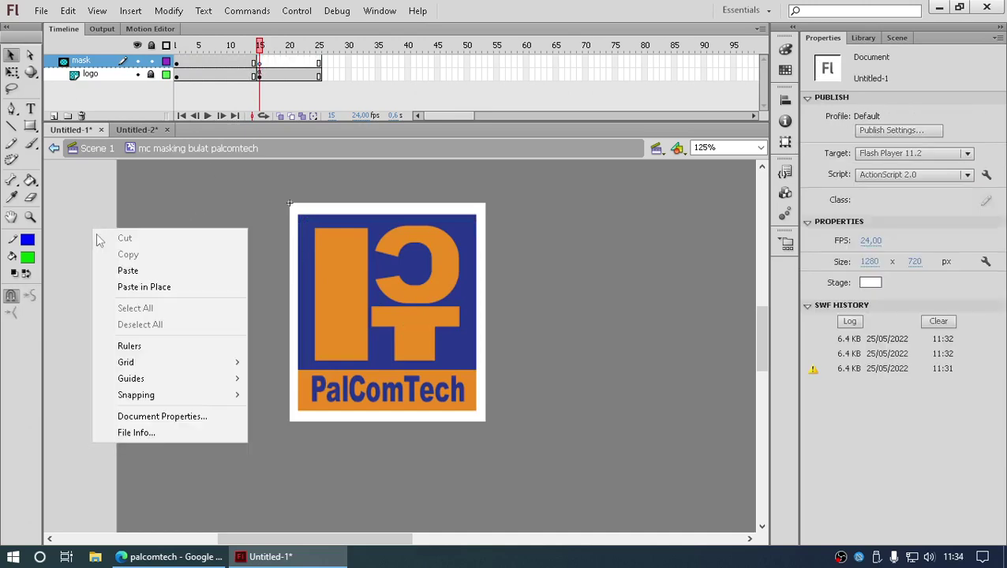
{"action": "left_click", "coordinate": [158, 288]}
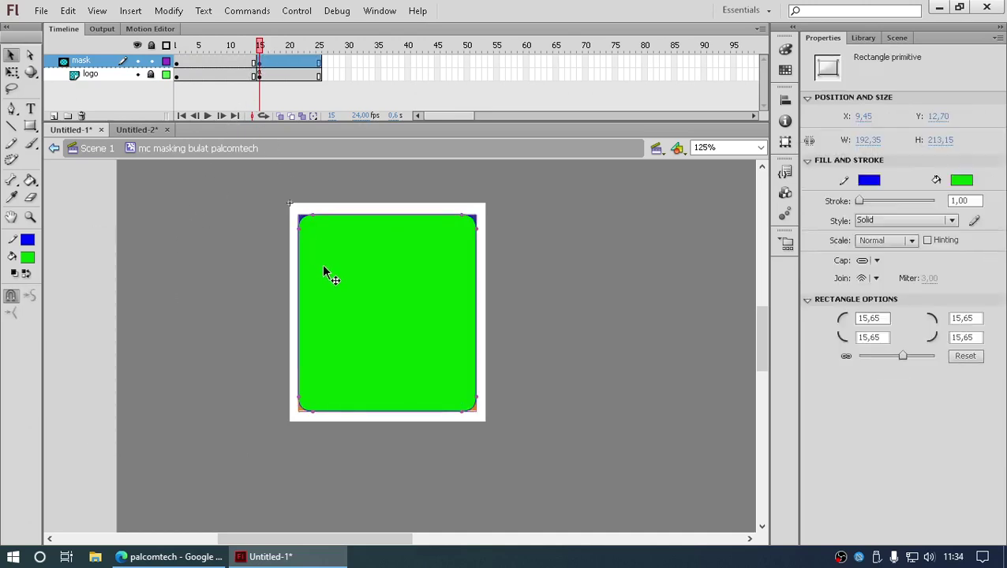
Create a shape tween between frames 1 and 15 of the mask layer and scrub through it to check the growth
{"action": "right_click", "coordinate": [232, 65]}
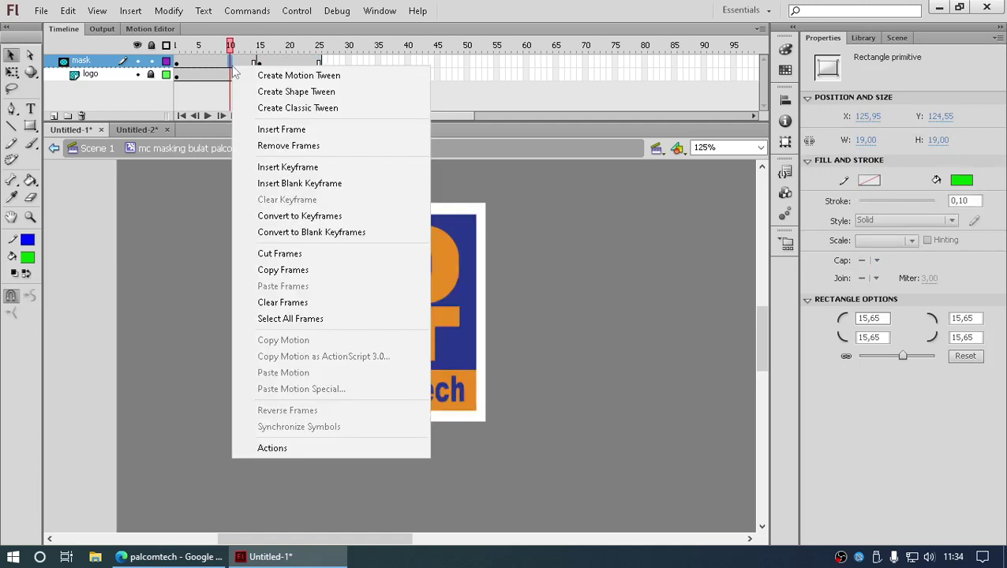
{"action": "left_click", "coordinate": [265, 93]}
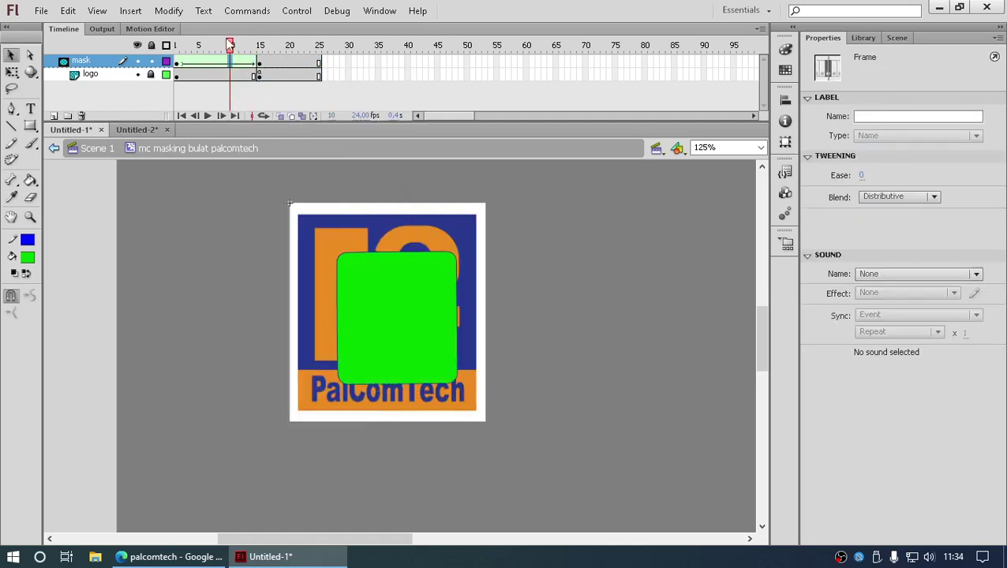
{"action": "left_click_drag", "start_coordinate": [229, 45], "coordinate": [260, 65]}
{"action": "left_click", "coordinate": [199, 86]}
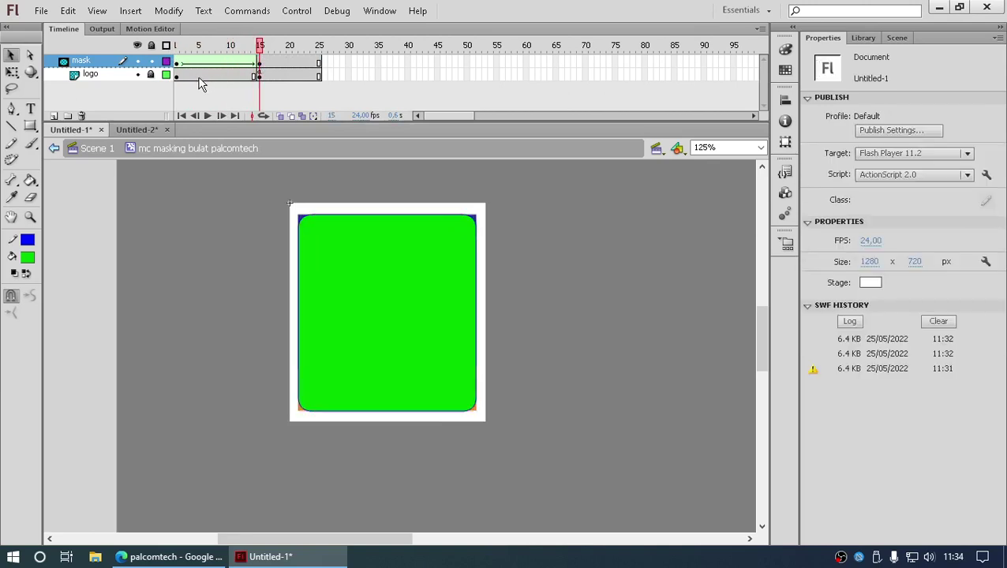
Lock the mask layer again and scrub past frame 15 to check the masked logo
{"action": "left_click", "coordinate": [138, 74]}
{"action": "left_click", "coordinate": [138, 75]}
{"action": "left_click", "coordinate": [152, 61]}
{"action": "mouse_move", "coordinate": [259, 63]}
{"action": "left_mouse_down"}
{"action": "mouse_move", "coordinate": [191, 65]}
{"action": "mouse_move", "coordinate": [269, 70]}
{"action": "left_mouse_up"}
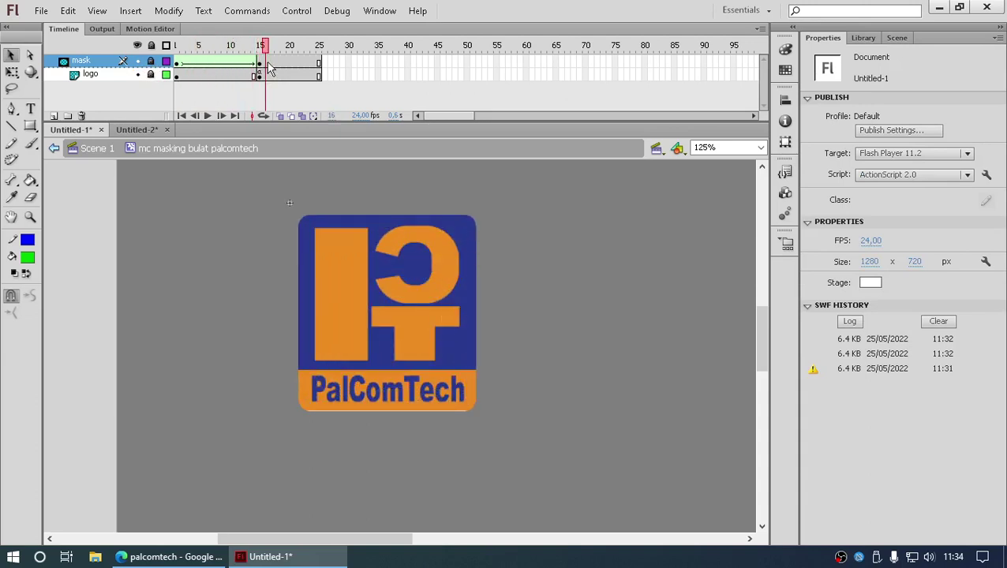
Return to Scene 1, test the movie to view the bouncing ball and logo reveal, and close the preview
{"action": "left_click", "coordinate": [99, 151]}
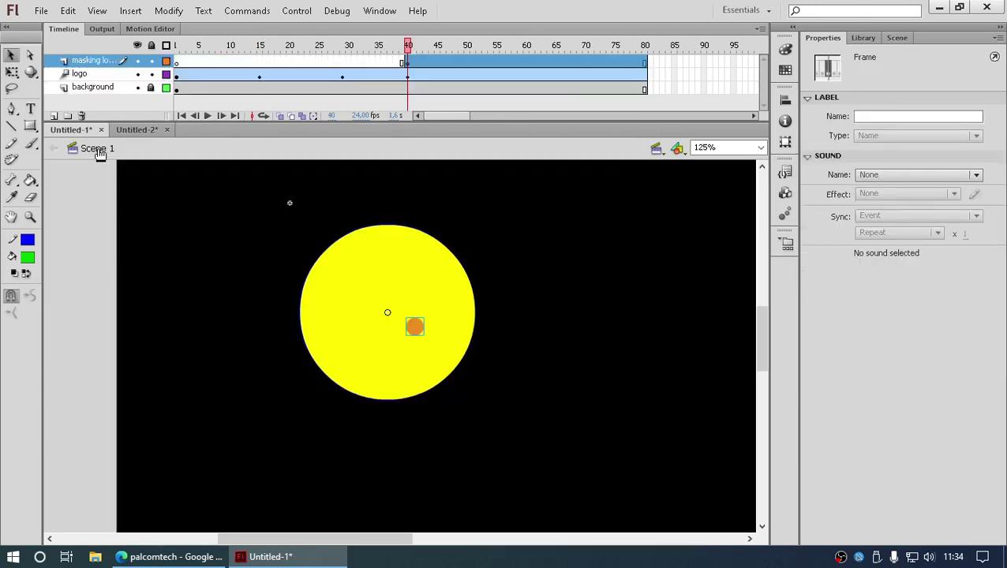
{"action": "key", "text": "ctrl+Return"}
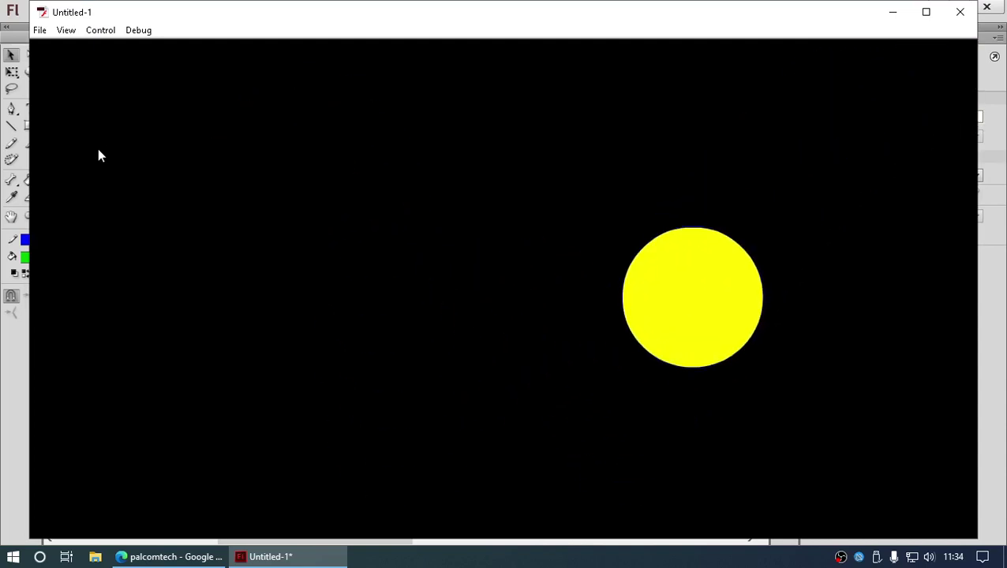
{"action": "left_click", "coordinate": [959, 12]}
Open the mc bola clip, scale its yellow circle to about 30.7 px, and move it near the small orange circle's position
{"action": "left_click", "coordinate": [418, 271]}
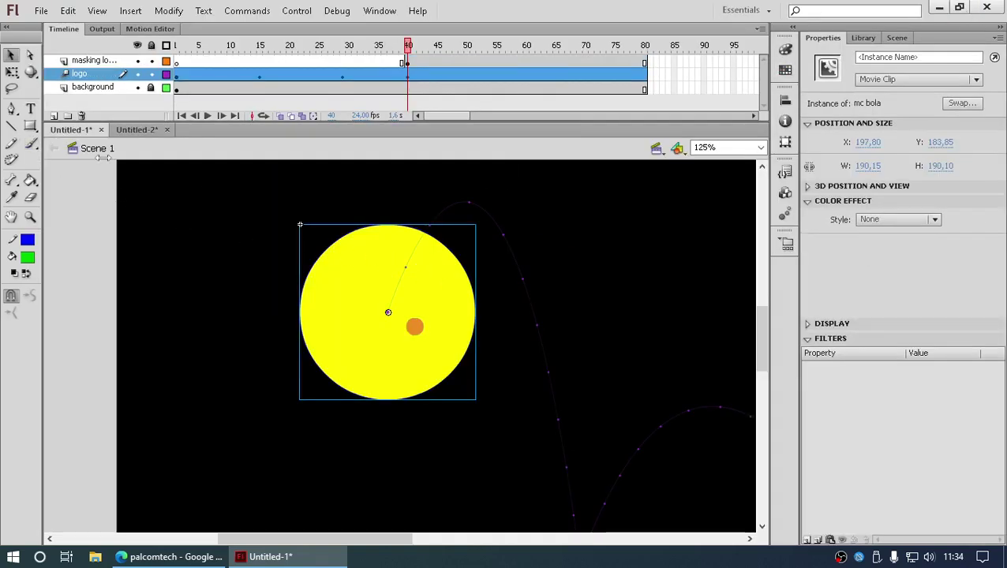
{"action": "double_click", "coordinate": [375, 257]}
{"action": "double_click", "coordinate": [399, 270]}
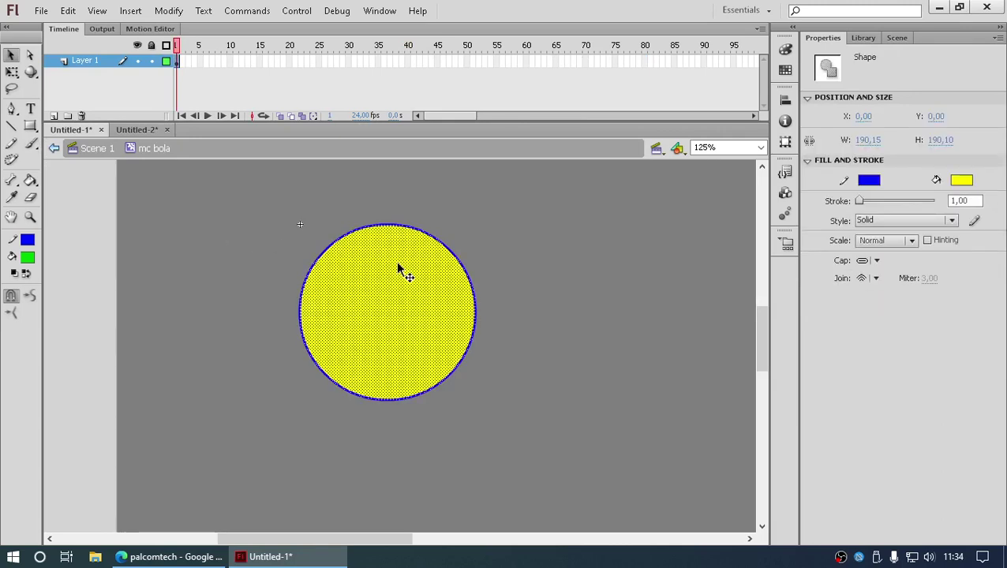
{"action": "left_click", "coordinate": [11, 71]}
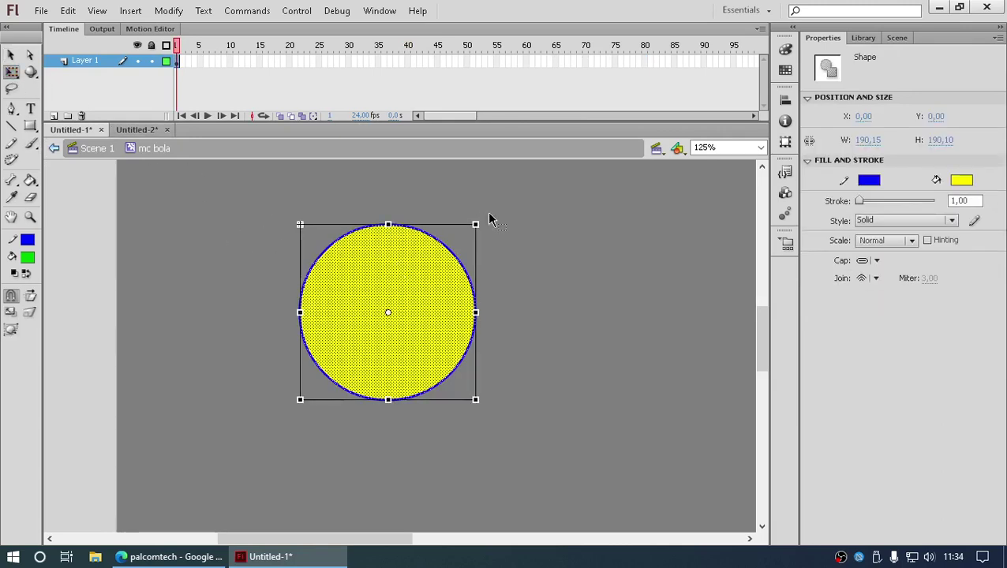
{"action": "left_click_drag", "start_coordinate": [475, 224], "coordinate": [344, 356]}
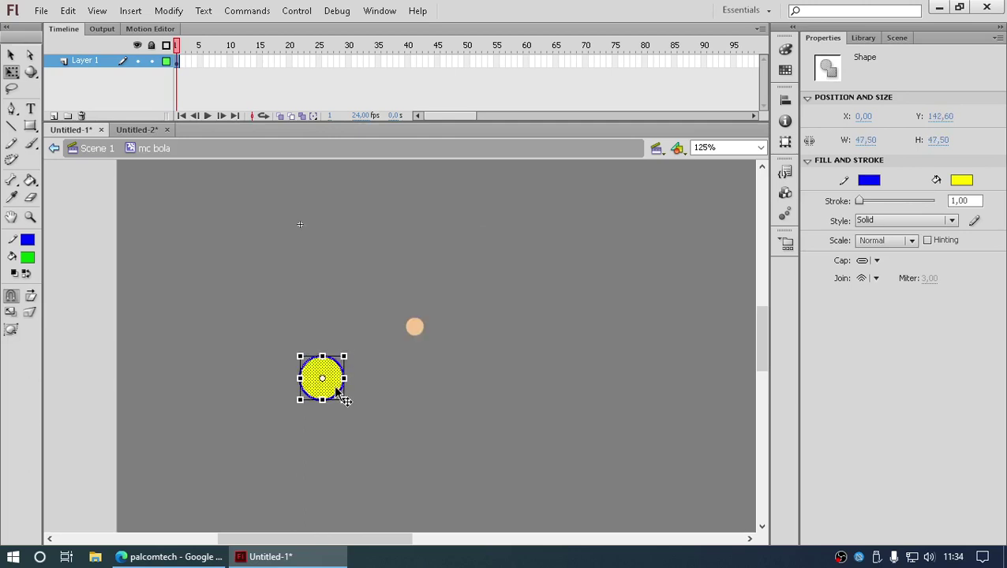
{"action": "mouse_move", "coordinate": [429, 335]}
{"action": "left_mouse_down"}
{"action": "mouse_move", "coordinate": [435, 305]}
{"action": "mouse_move", "coordinate": [420, 330]}
{"action": "left_mouse_up"}
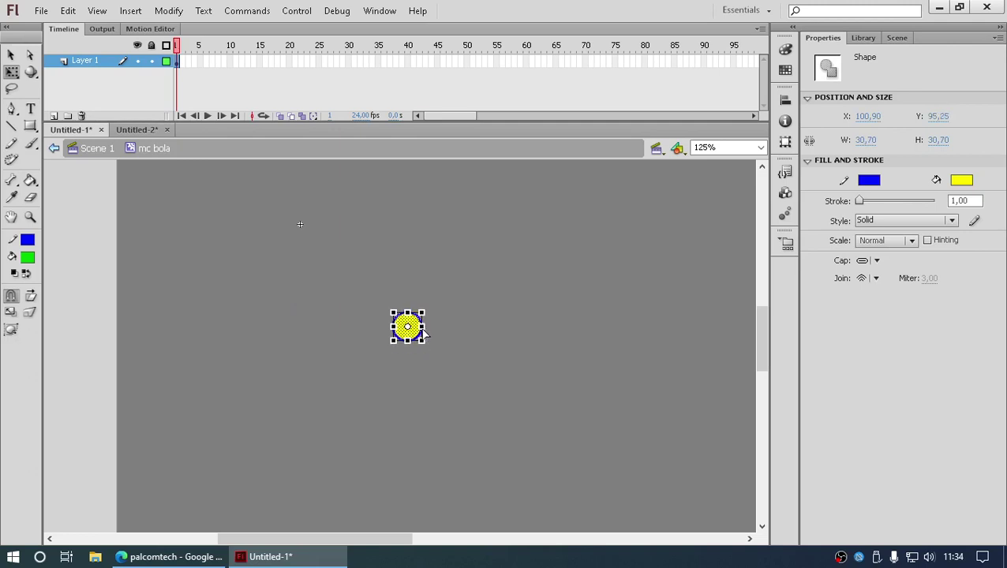
Nudge the yellow circle right and up inside mc bola to X 106.50, Y 89.65
{"action": "key", "text": "Right"}
{"action": "key", "text": "Right"}
{"action": "key", "text": "Right"}
{"action": "key", "text": "Right"}
{"action": "key", "text": "Right"}
{"action": "key", "text": "Right"}
{"action": "key", "text": "Right"}
{"action": "key", "text": "Up"}
{"action": "key", "text": "Up"}
{"action": "key", "text": "Up"}
{"action": "key", "text": "Up"}
{"action": "key", "text": "Up"}
{"action": "key", "text": "Up"}
{"action": "key", "text": "Up"}
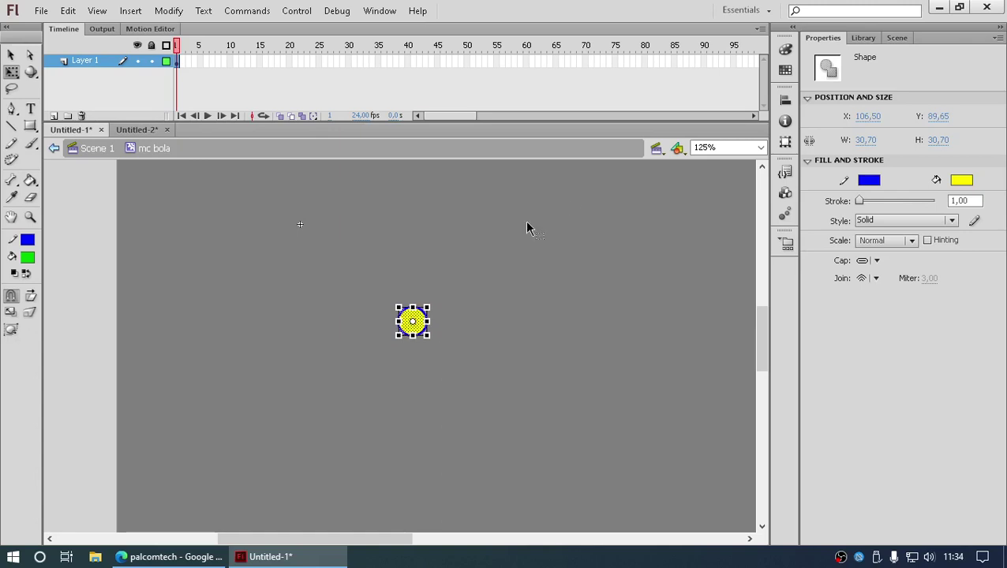
Fill the circle with the orange sampled from the library preview of mc masking bulat palcomtech and test the movie
{"action": "left_click", "coordinate": [863, 38]}
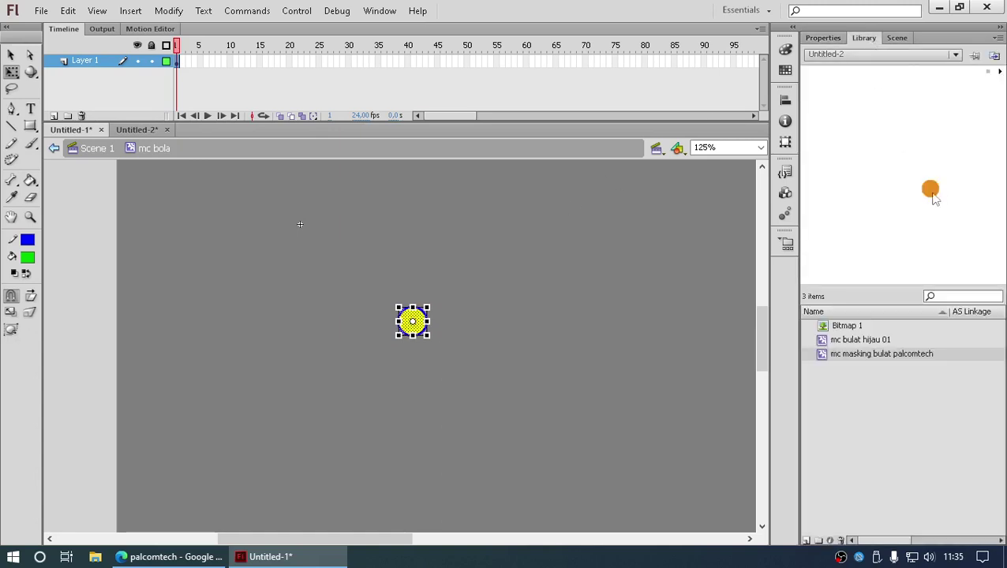
{"action": "left_click", "coordinate": [28, 257]}
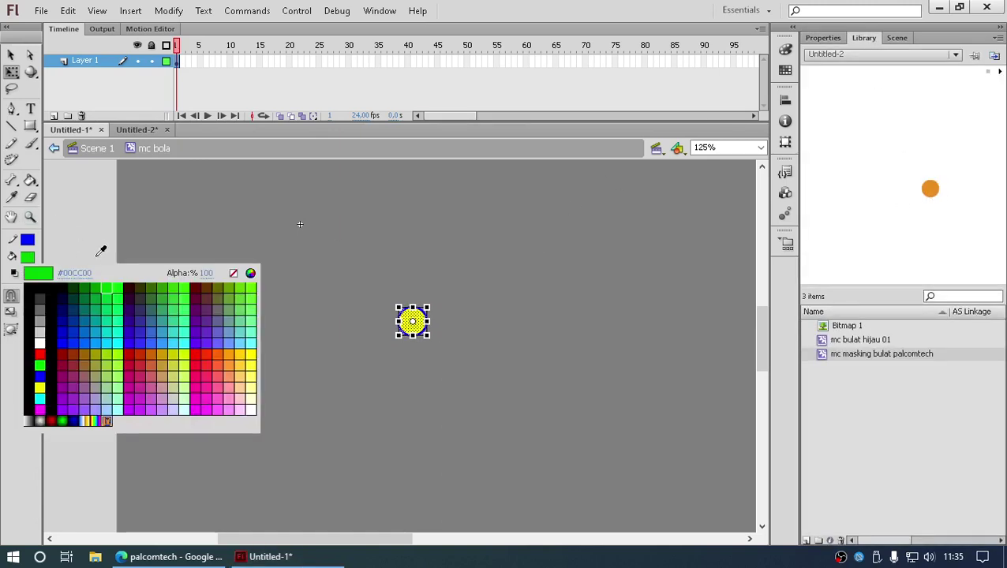
{"action": "left_click", "coordinate": [931, 189]}
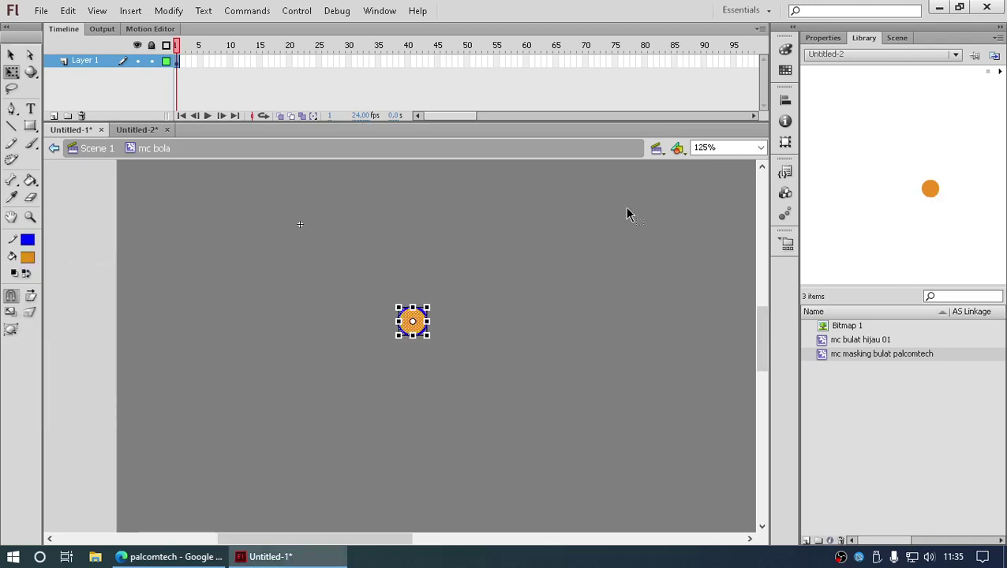
{"action": "key", "text": "ctrl+Return"}
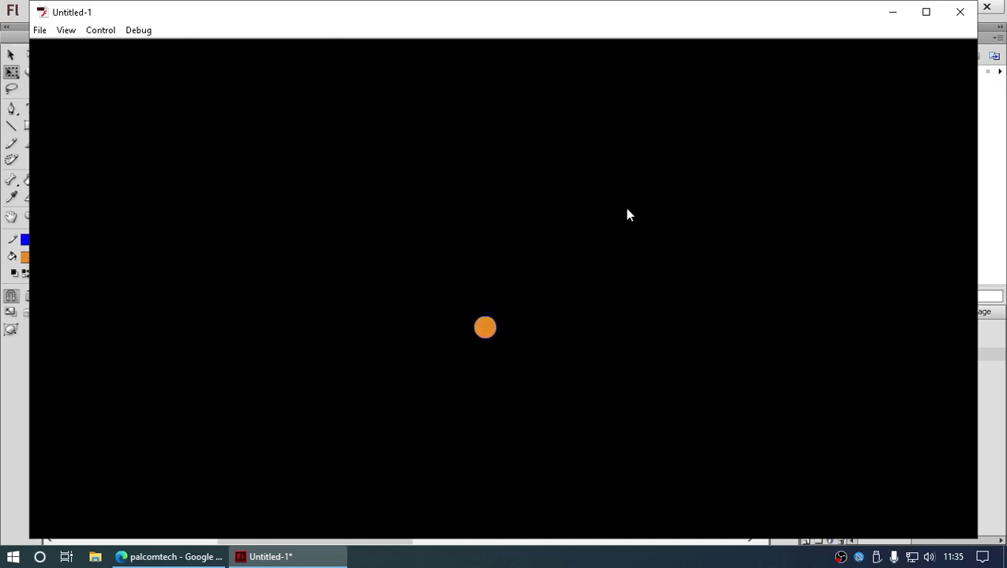
{"action": "left_click", "coordinate": [960, 12]}
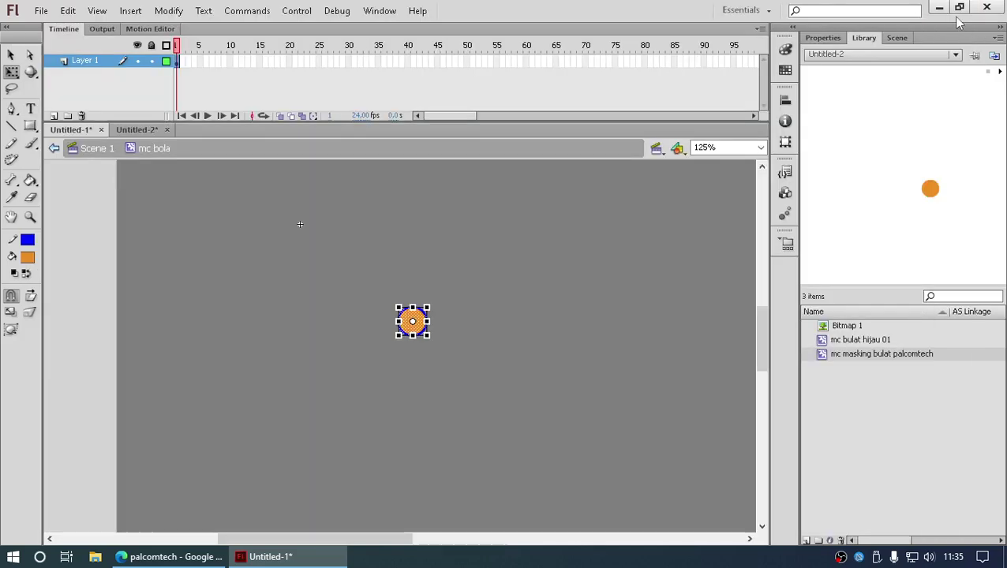
Return to Scene 1 and set the stage magnification to Show Frame
{"action": "left_click", "coordinate": [82, 154]}
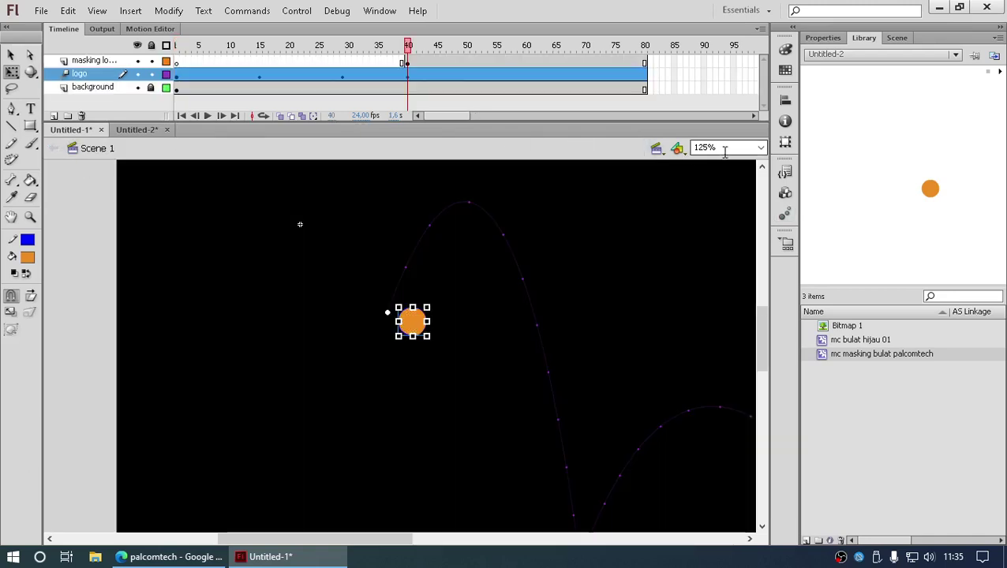
{"action": "left_click", "coordinate": [730, 149]}
{"action": "left_click", "coordinate": [727, 171]}
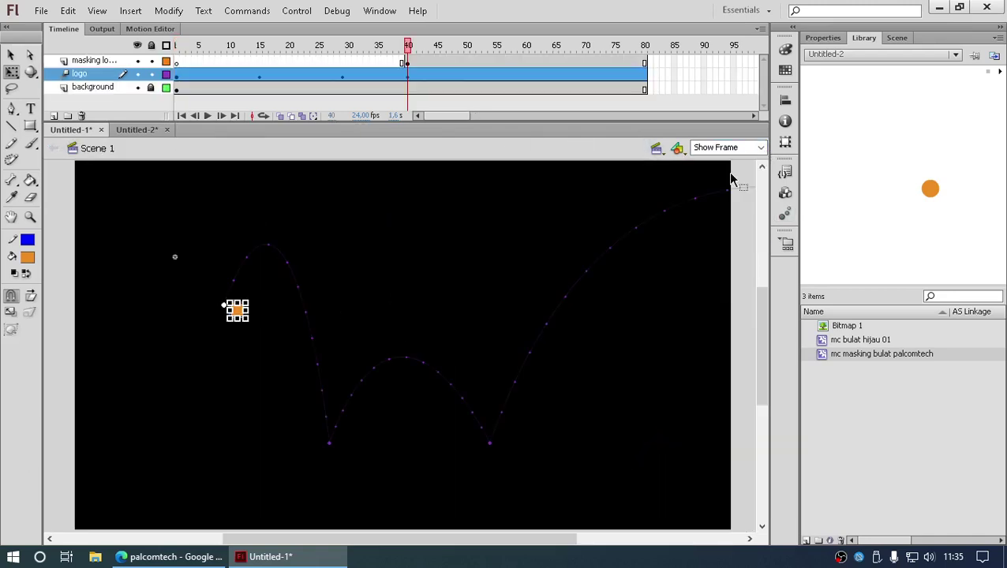